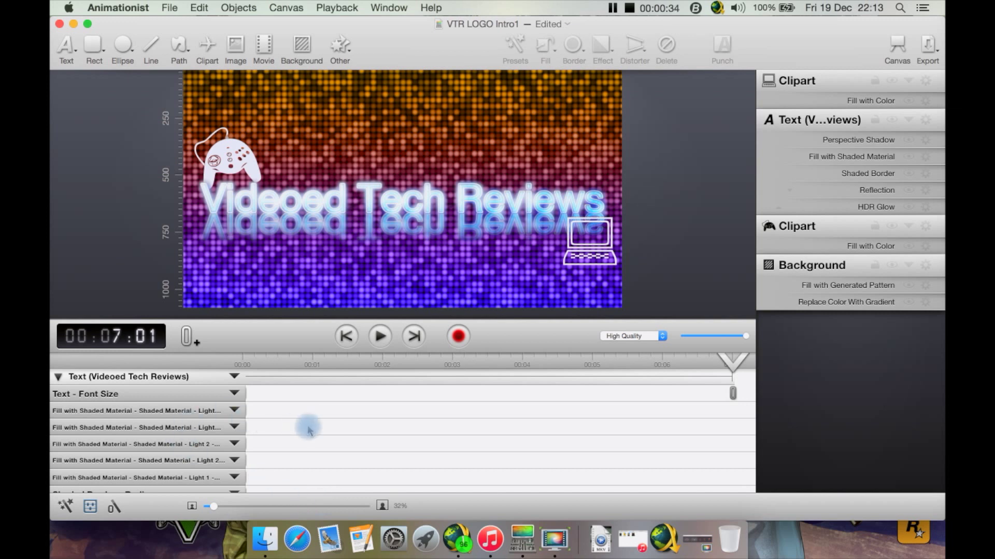
# - Scroll through the timeline tracks of the VTR LOGO Intro1 project
pyautogui.scroll(-8, 314, 430)
pyautogui.scroll(-2, 314, 434)
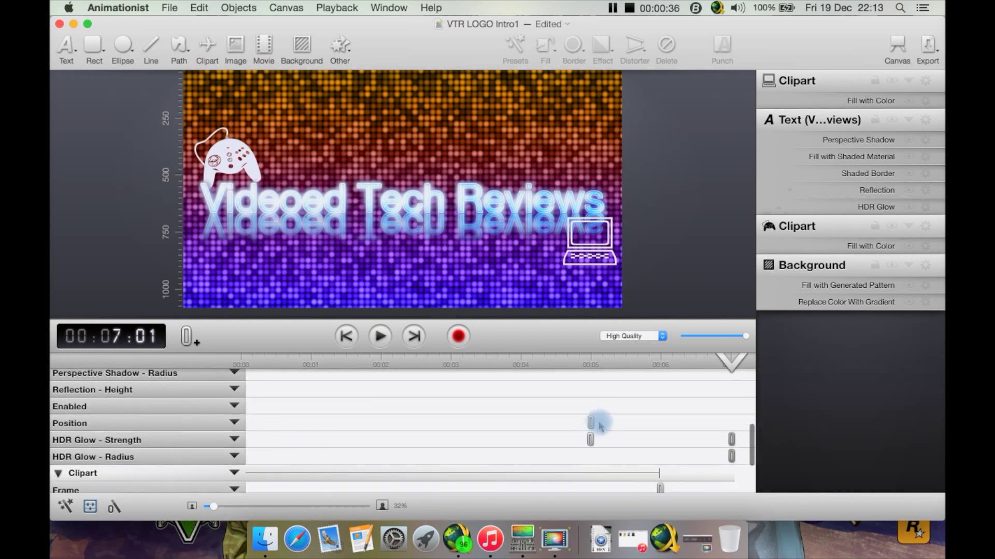
pyautogui.scroll(-3, 455, 412)
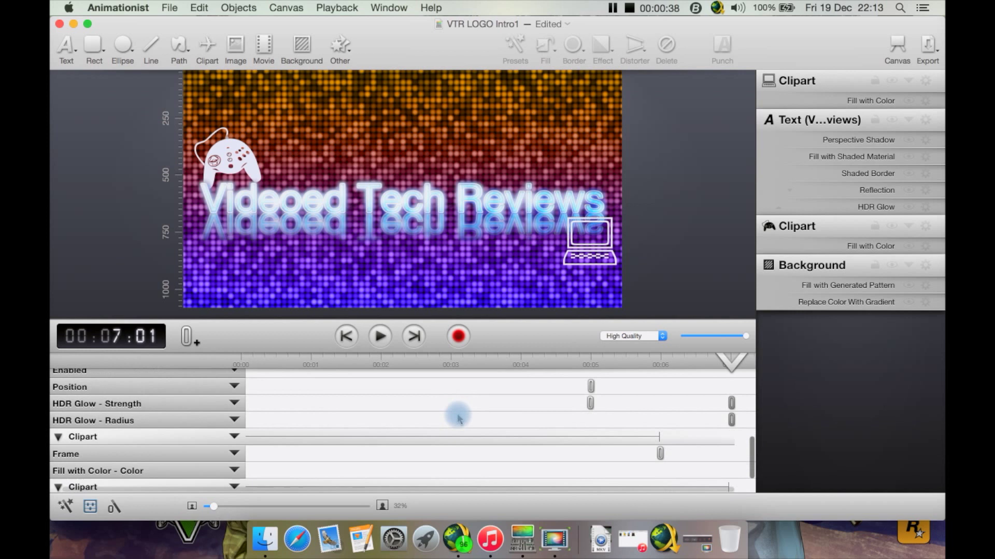
pyautogui.scroll(12, 455, 413)
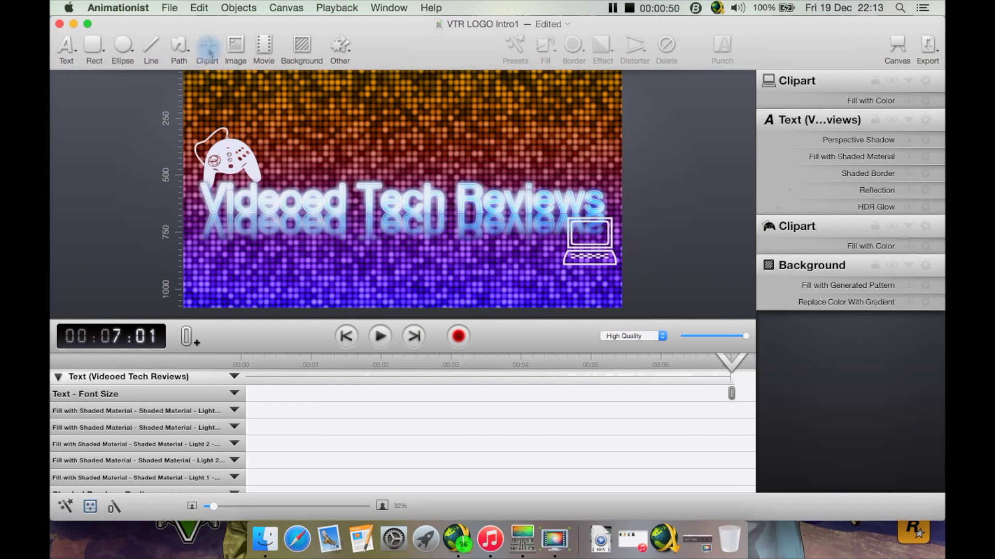
# - Open the clipart library and view the Animal Tracks, Arrows, Books, Bubbles and Cameras categories
pyautogui.click(208, 49)
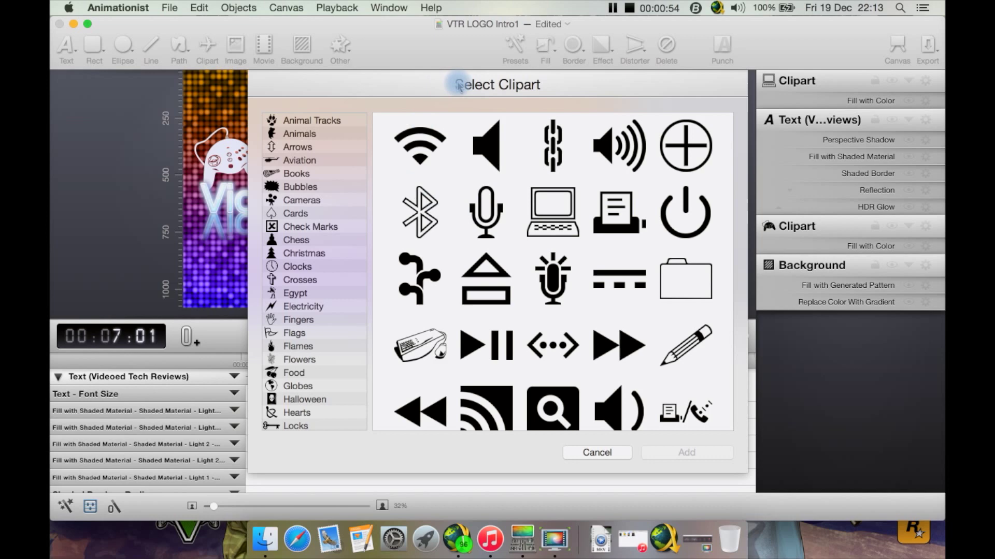
pyautogui.scroll(-10, 490, 320)
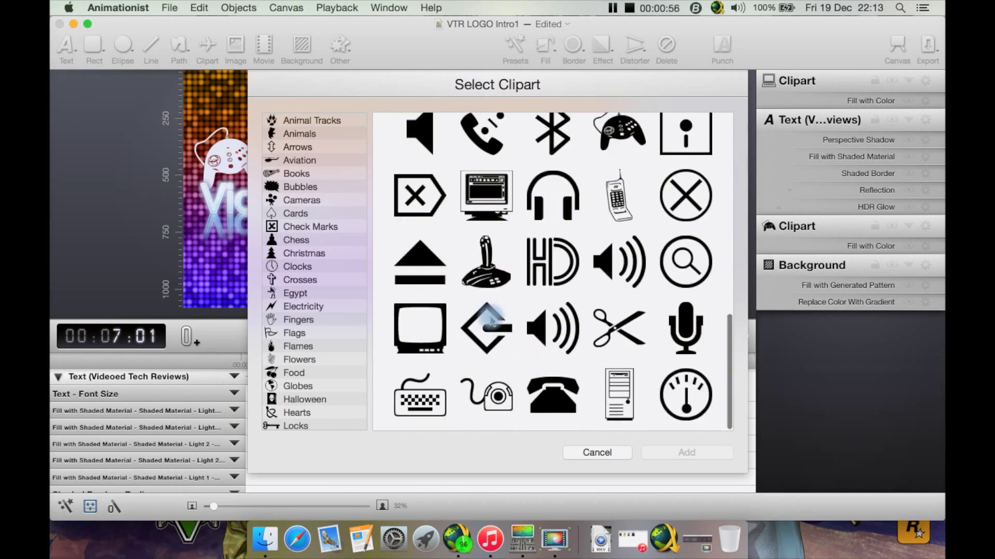
pyautogui.scroll(2, 490, 320)
pyautogui.scroll(10, 490, 320)
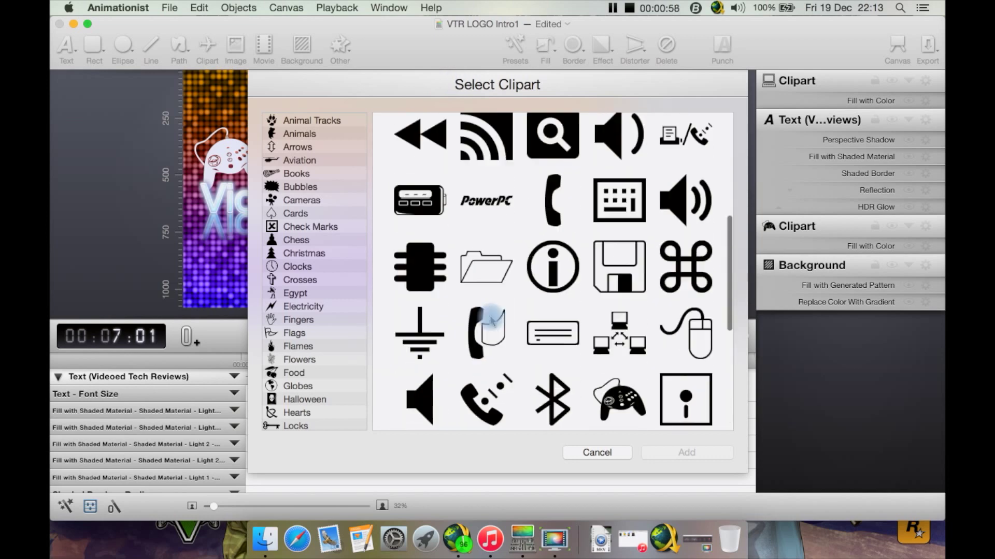
pyautogui.click(328, 122)
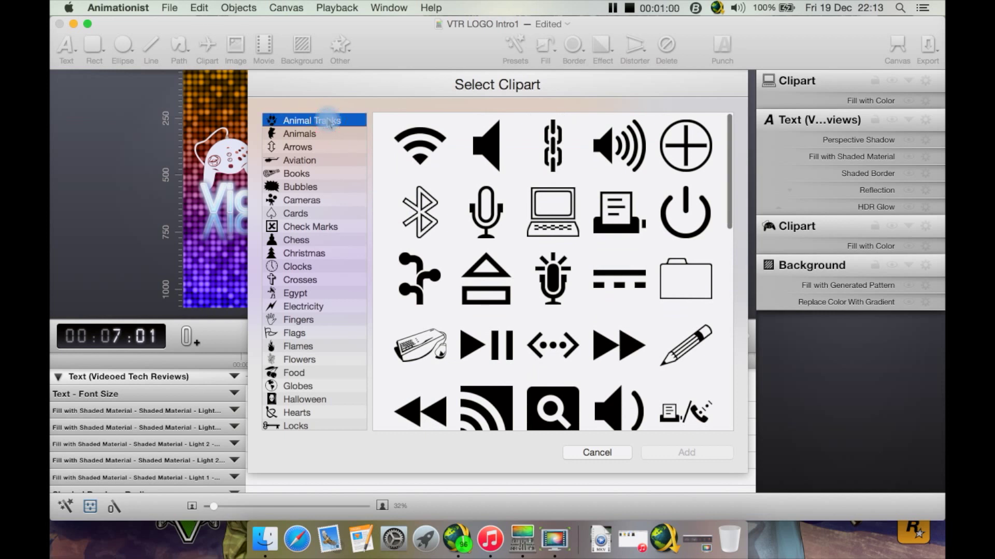
pyautogui.click(311, 148)
pyautogui.click(317, 175)
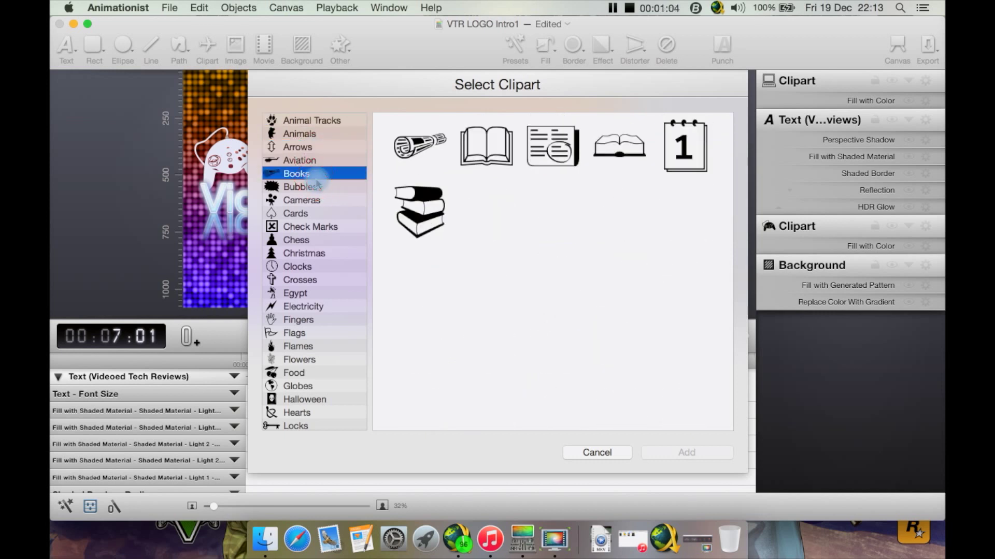
pyautogui.click(317, 186)
pyautogui.click(319, 200)
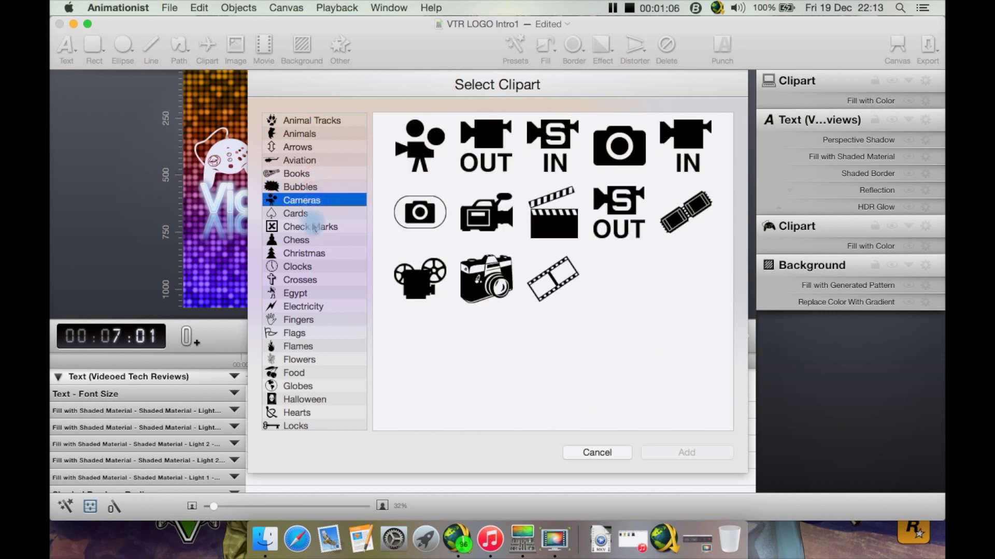
# - Browse the Electricity, Halloween and Warning Signs clipart, then cancel without adding any
pyautogui.click(310, 306)
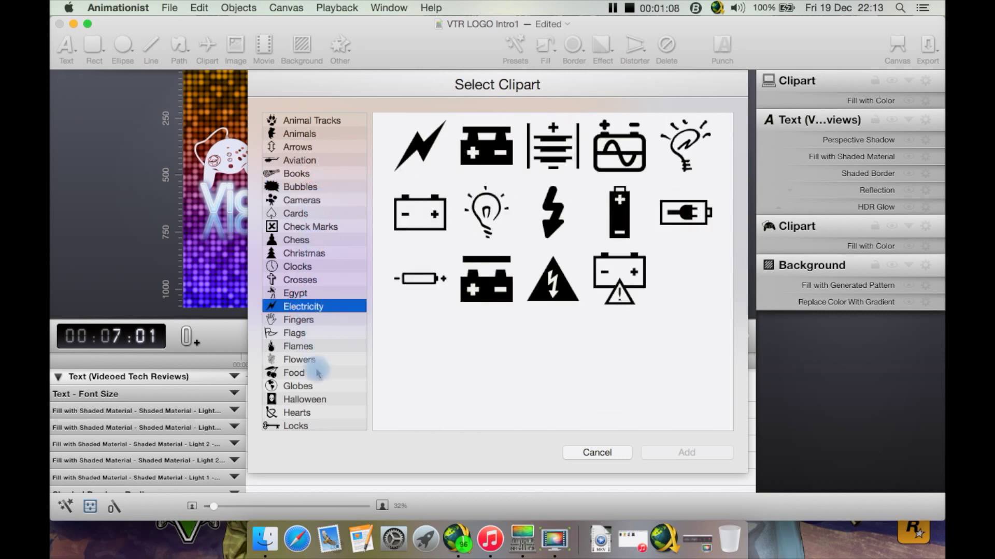
pyautogui.scroll(-1, 320, 394)
pyautogui.click(319, 389)
pyautogui.scroll(-1, 321, 395)
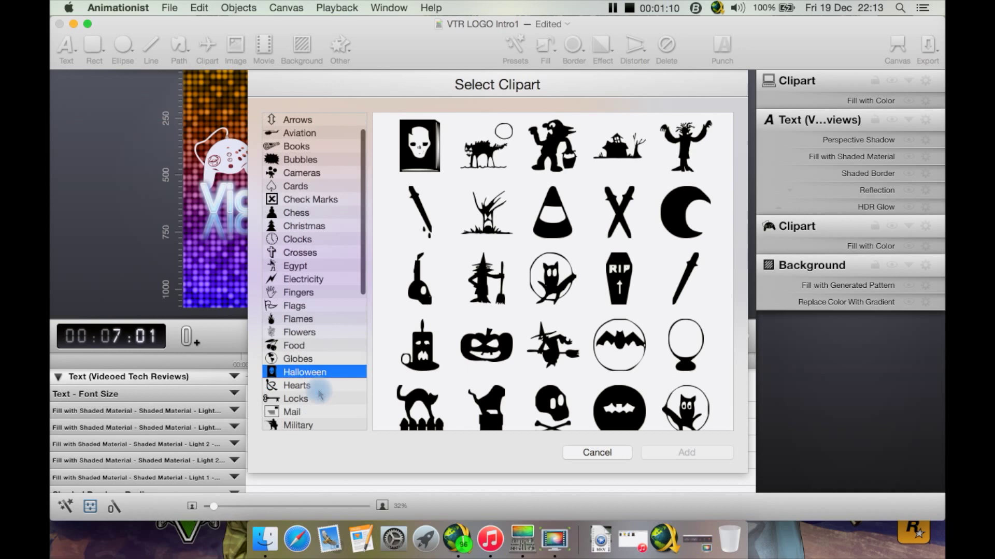
pyautogui.scroll(-10, 320, 395)
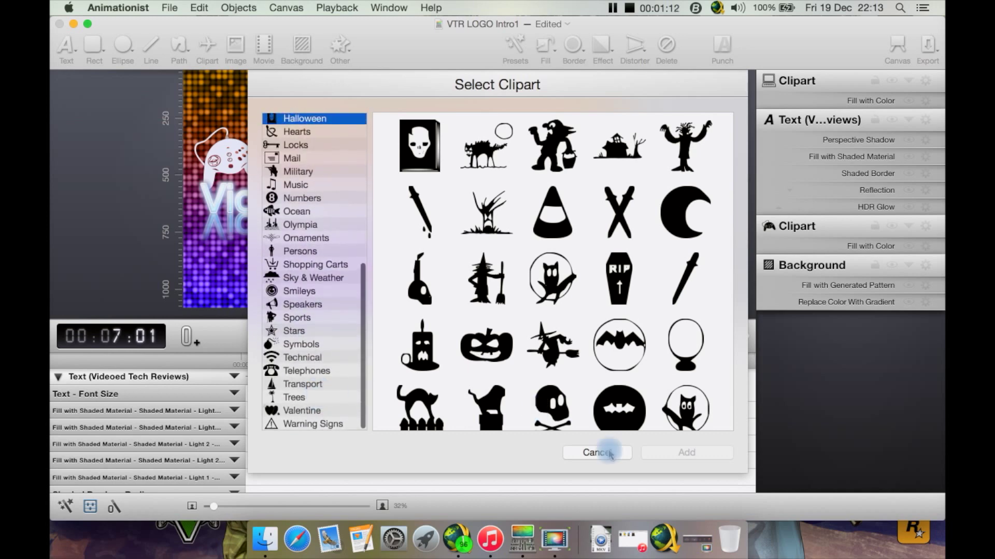
pyautogui.click(333, 424)
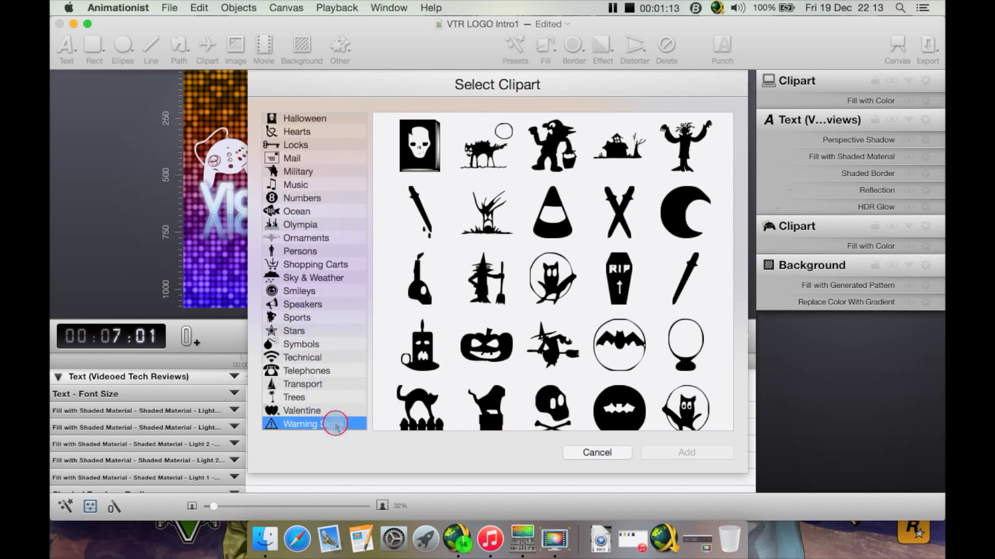
pyautogui.click(589, 454)
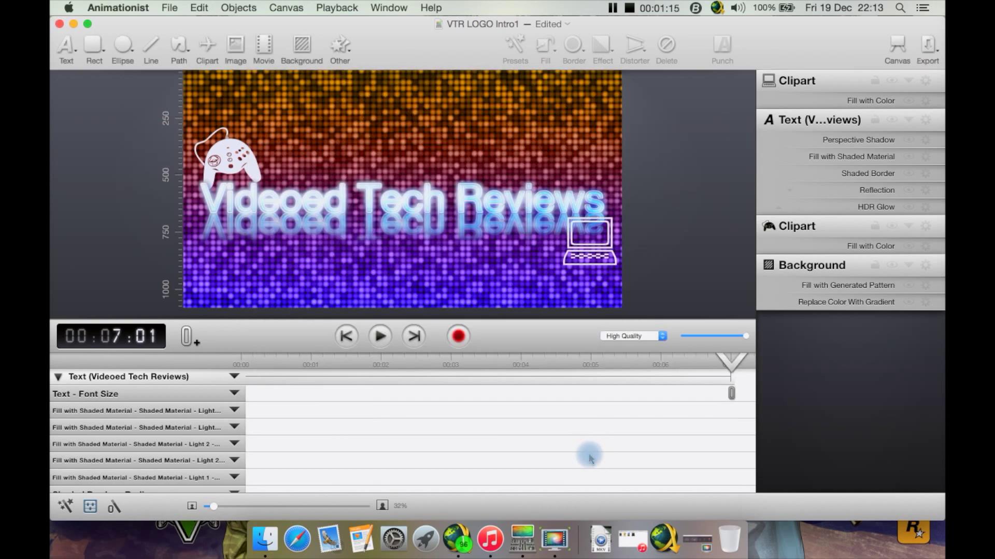
# - Check the Other shapes list, decline a second background, and select the existing background layer
pyautogui.click(350, 54)
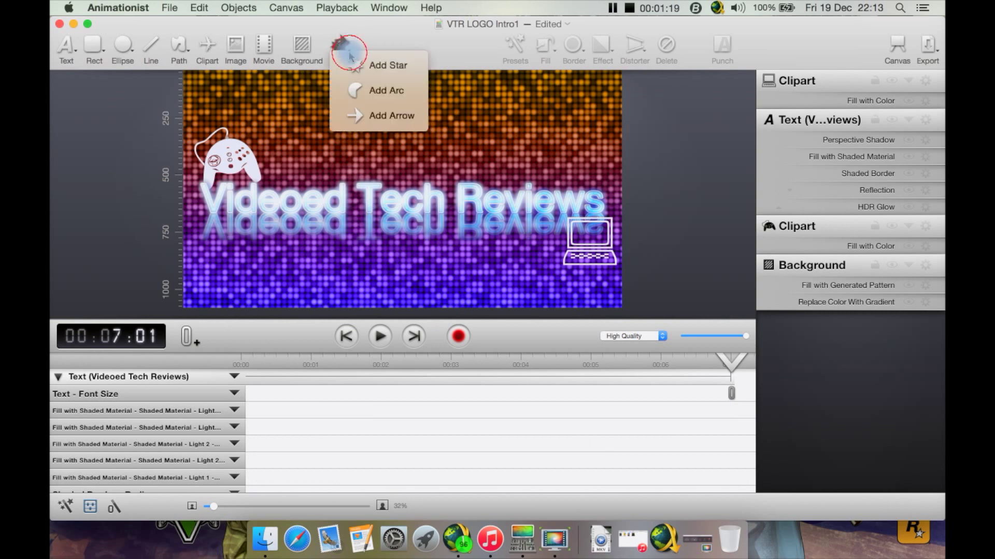
pyautogui.click(383, 37)
pyautogui.click(301, 49)
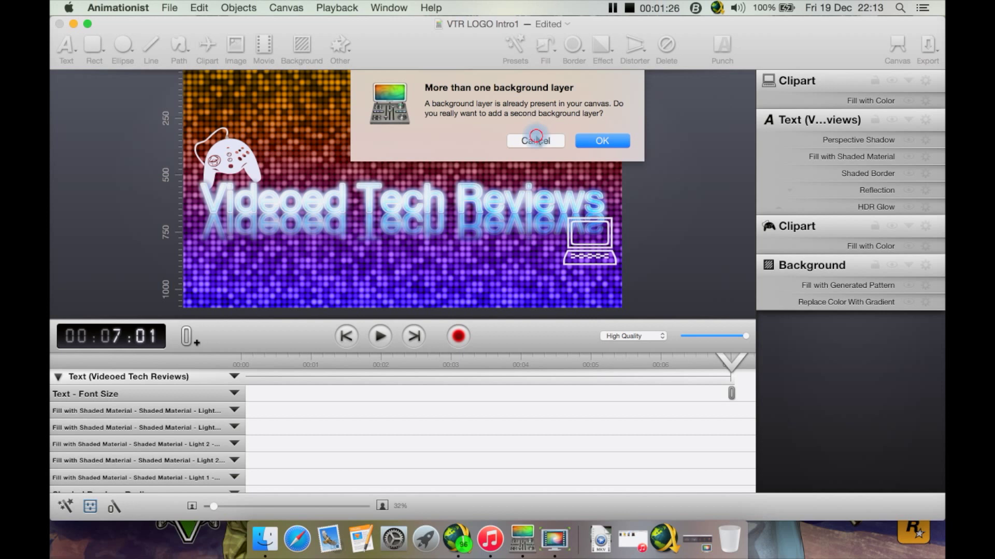
pyautogui.click(536, 139)
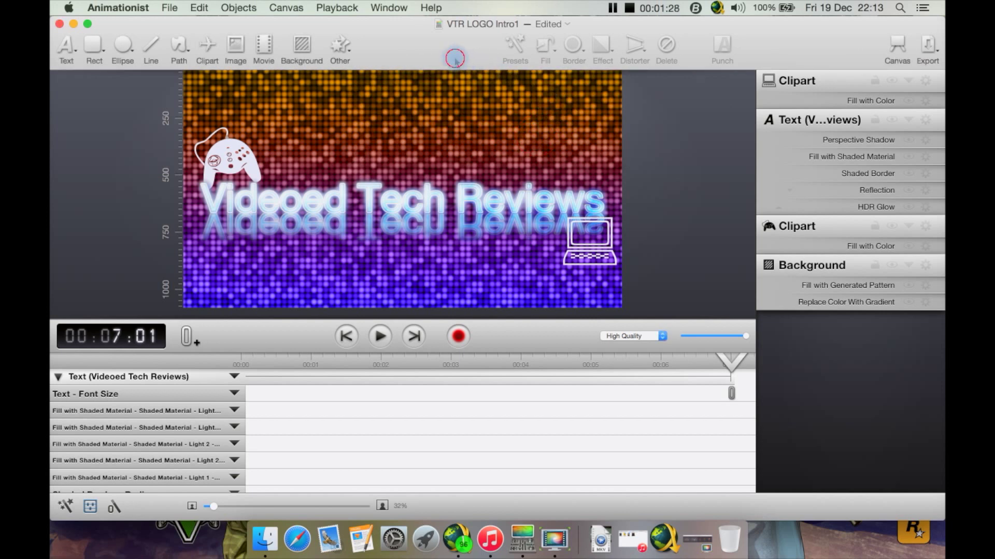
pyautogui.click(463, 104)
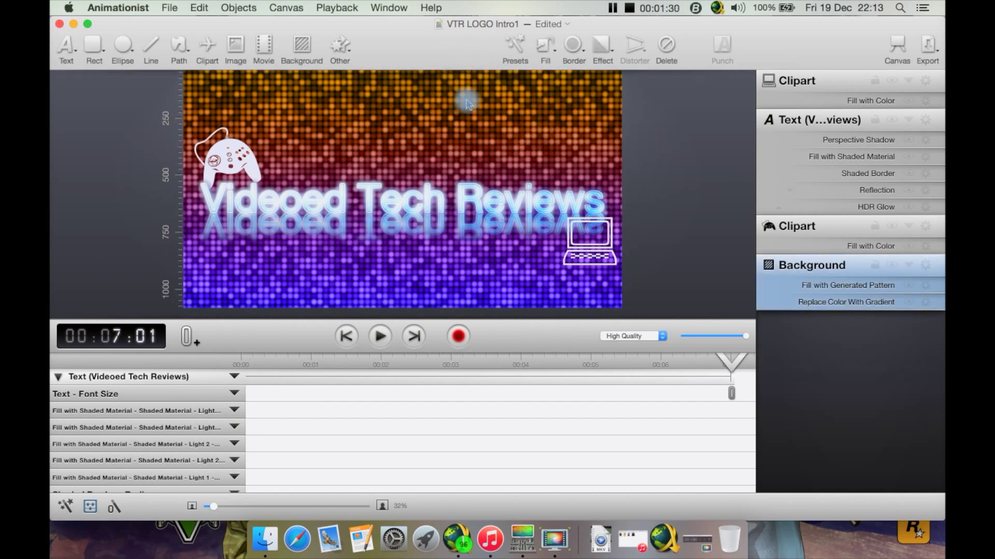
# - Apply the orange radial gradient preset from the Backgrounds presets to the canvas background
pyautogui.click(518, 47)
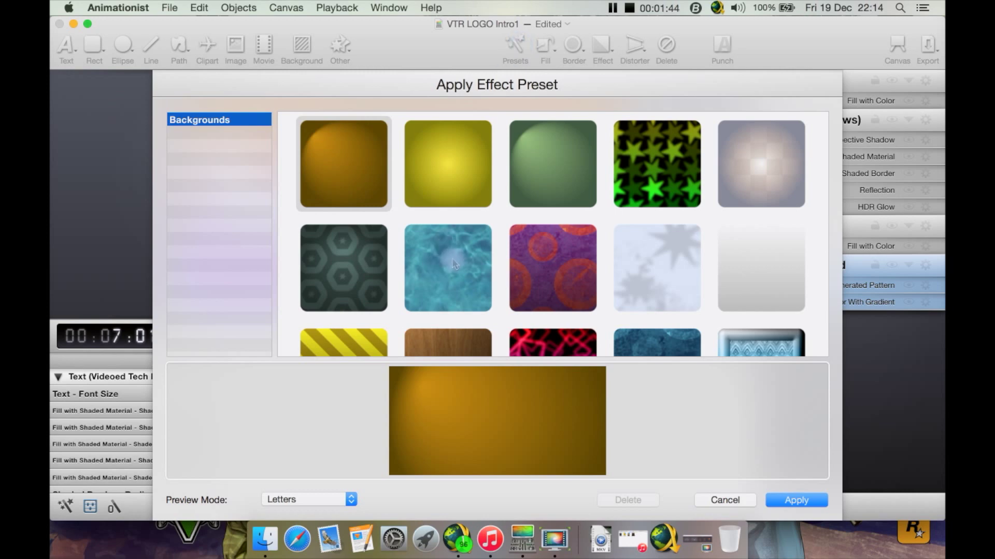
pyautogui.scroll(-10, 455, 259)
pyautogui.scroll(-15, 454, 261)
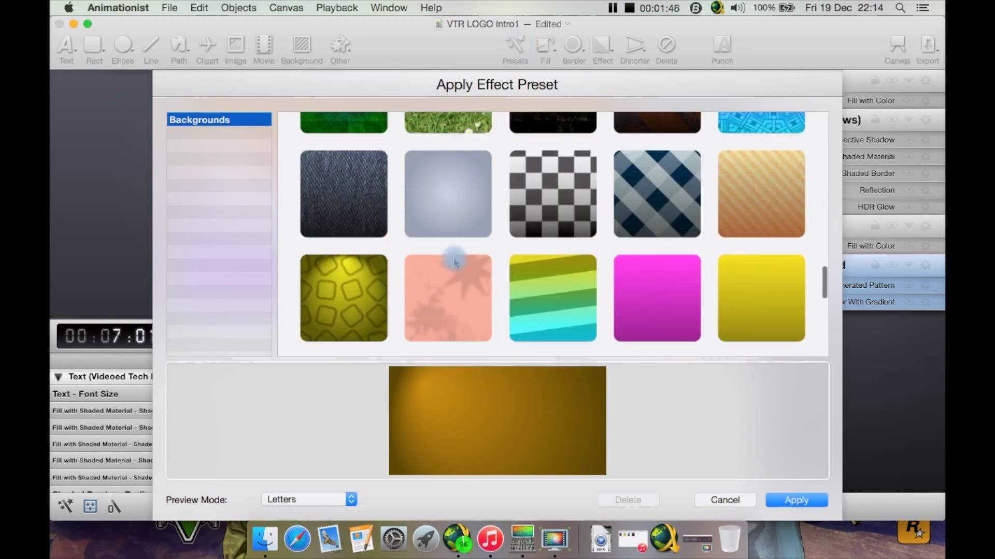
pyautogui.scroll(20, 454, 261)
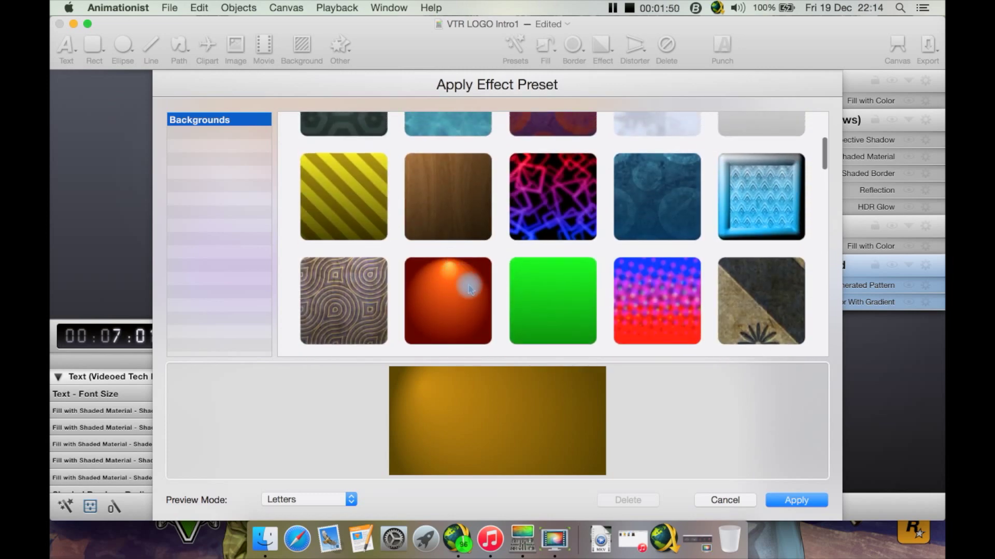
pyautogui.scroll(-2, 454, 263)
pyautogui.click(454, 265)
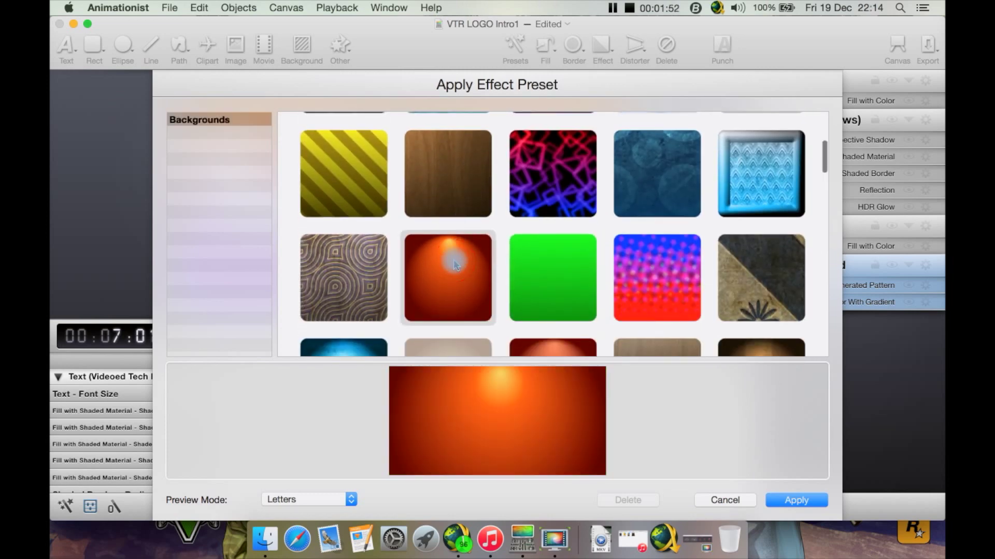
pyautogui.click(795, 500)
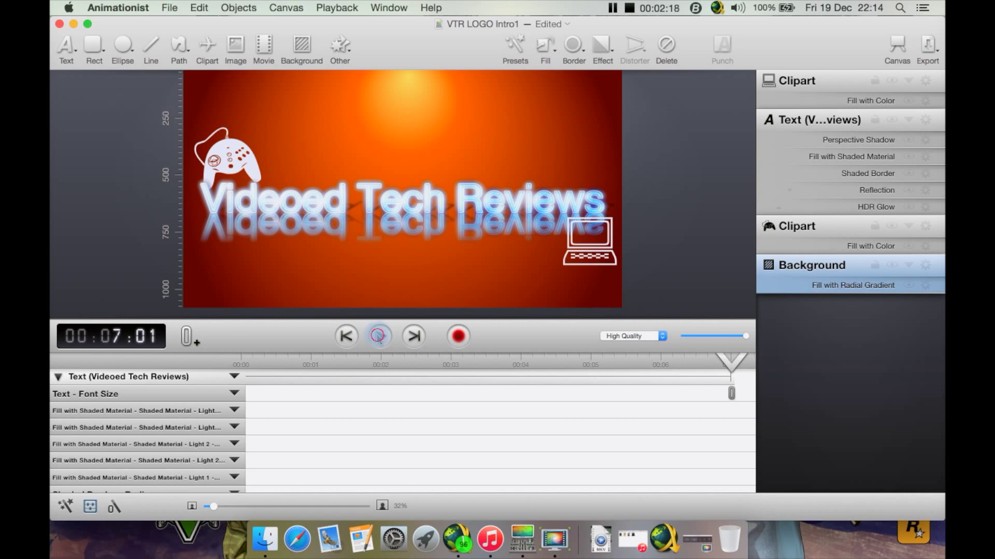
# - Preview the animation, undo the orange preset with Edit > Undo, and hide the Text layer
pyautogui.click(377, 336)
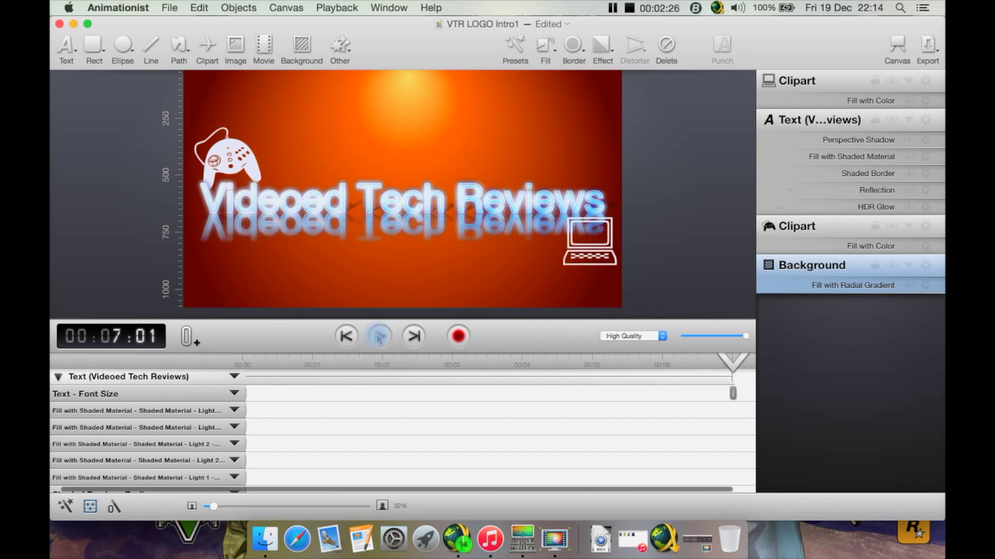
pyautogui.click(200, 7)
pyautogui.click(206, 24)
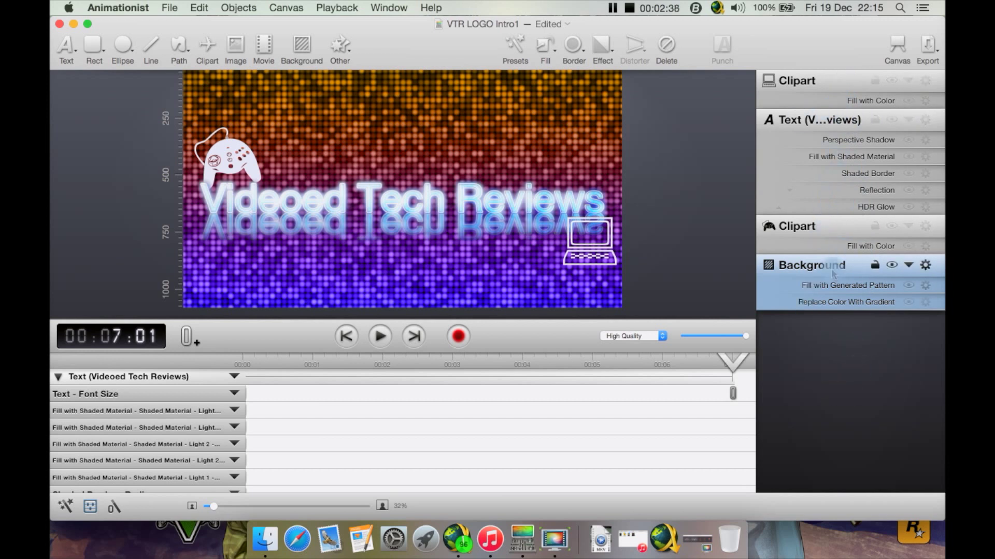
pyautogui.click(891, 121)
# - Unhide the title text layer, keep its Fill mode and Normal blending, then deselect it
pyautogui.click(891, 120)
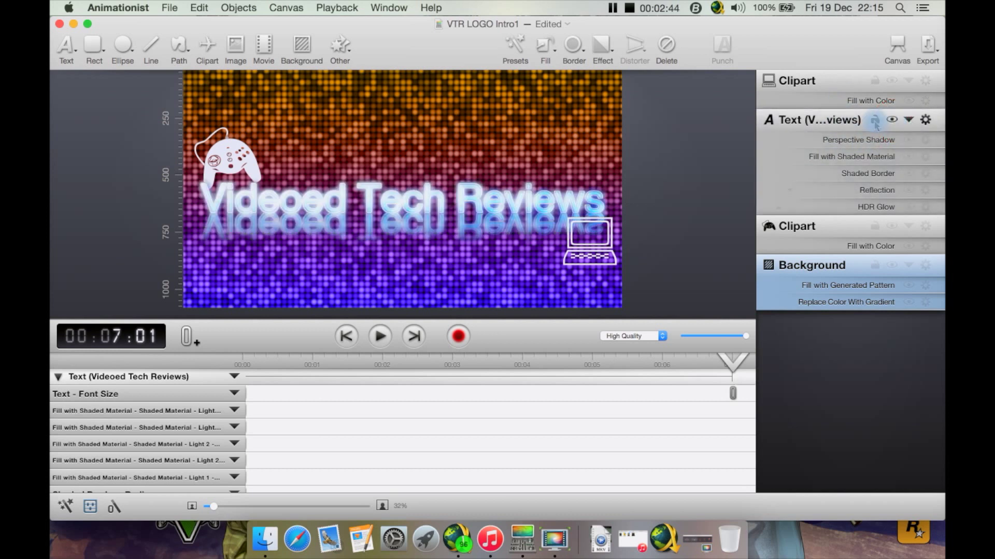
pyautogui.click(926, 121)
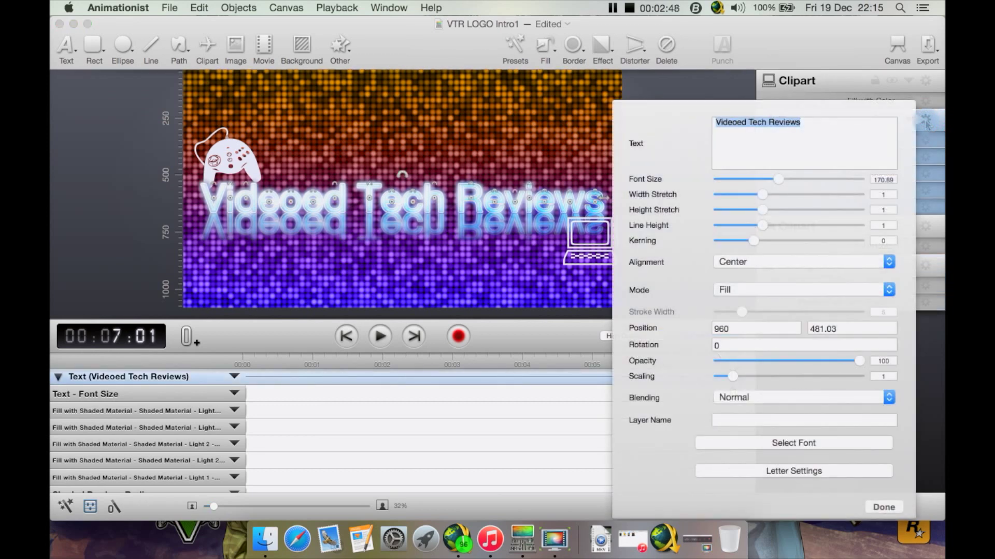
pyautogui.click(810, 129)
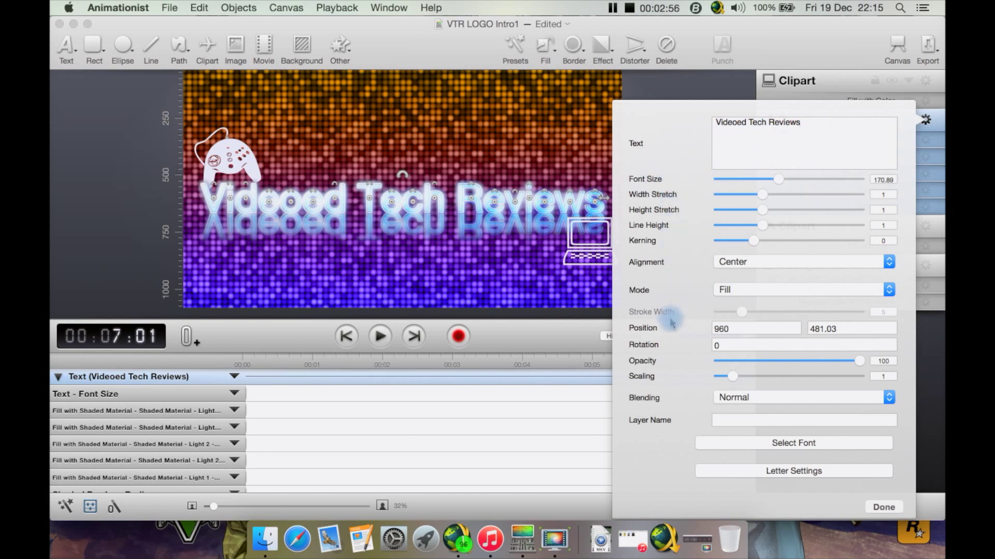
pyautogui.click(752, 291)
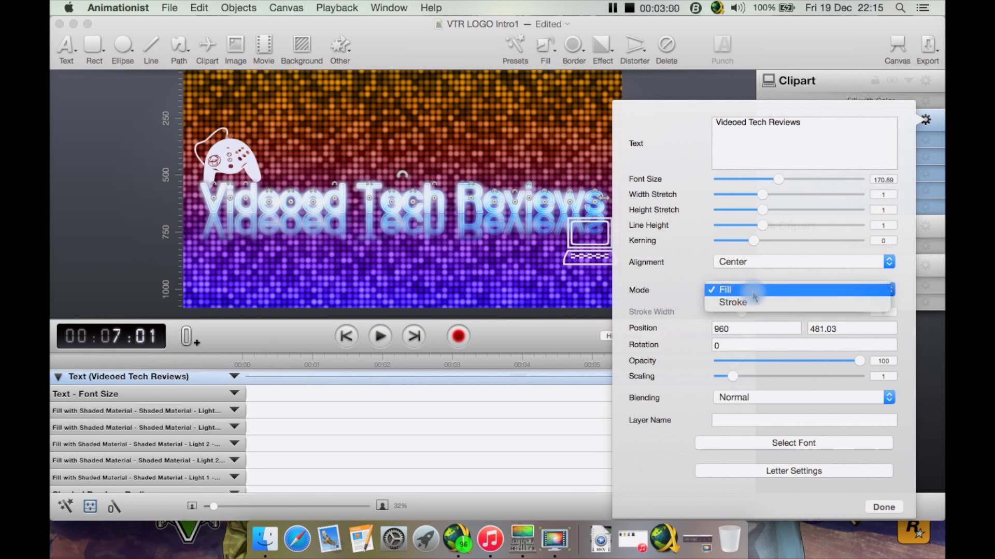
pyautogui.click(688, 285)
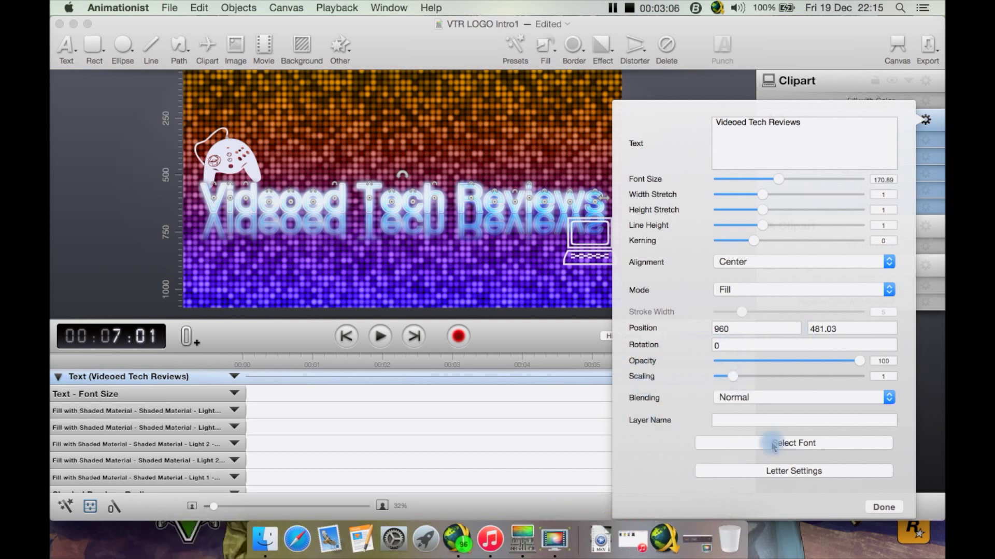
pyautogui.click(741, 398)
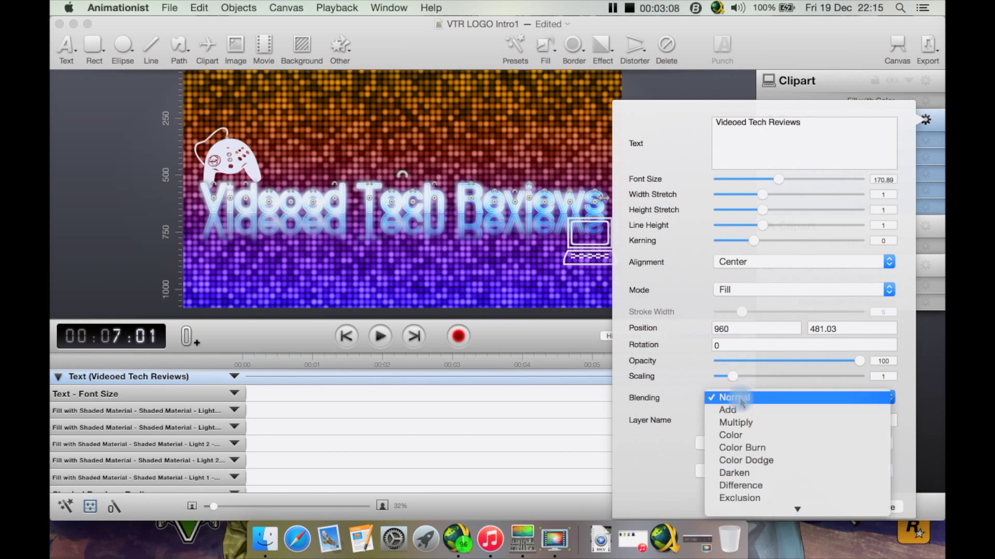
pyautogui.click(661, 448)
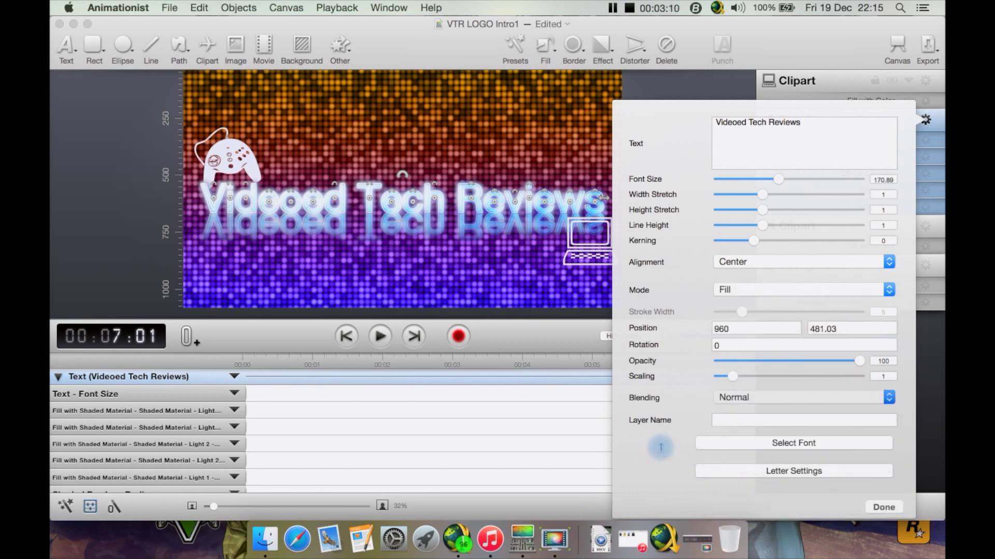
pyautogui.click(927, 351)
pyautogui.click(536, 103)
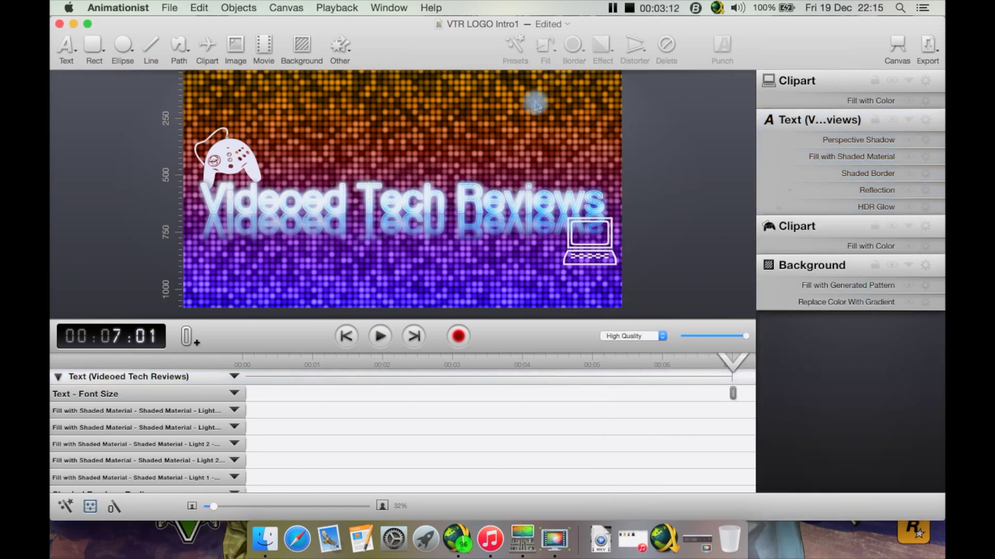
# - Replace the Videoed Tech Reviews title's fill with a shaded material fill
pyautogui.click(487, 202)
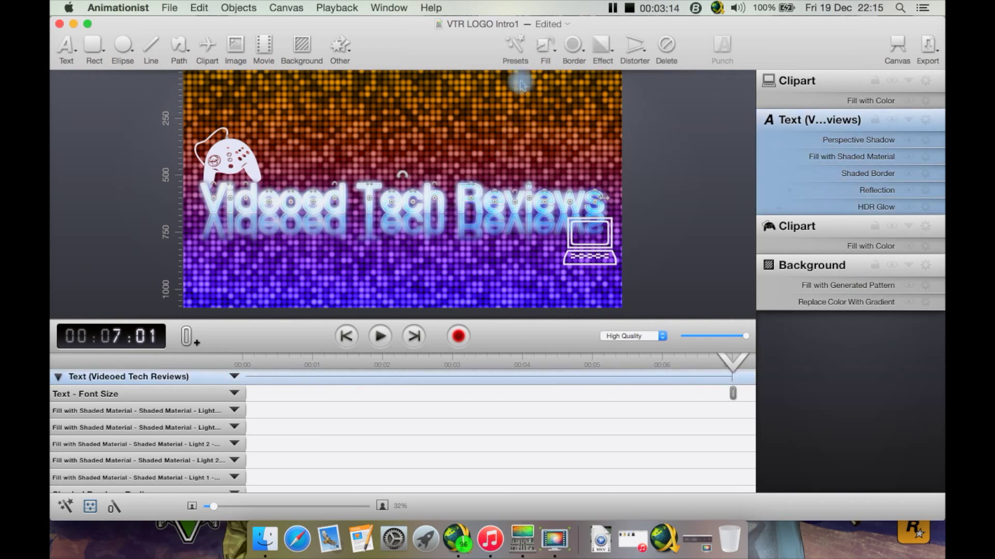
pyautogui.click(545, 46)
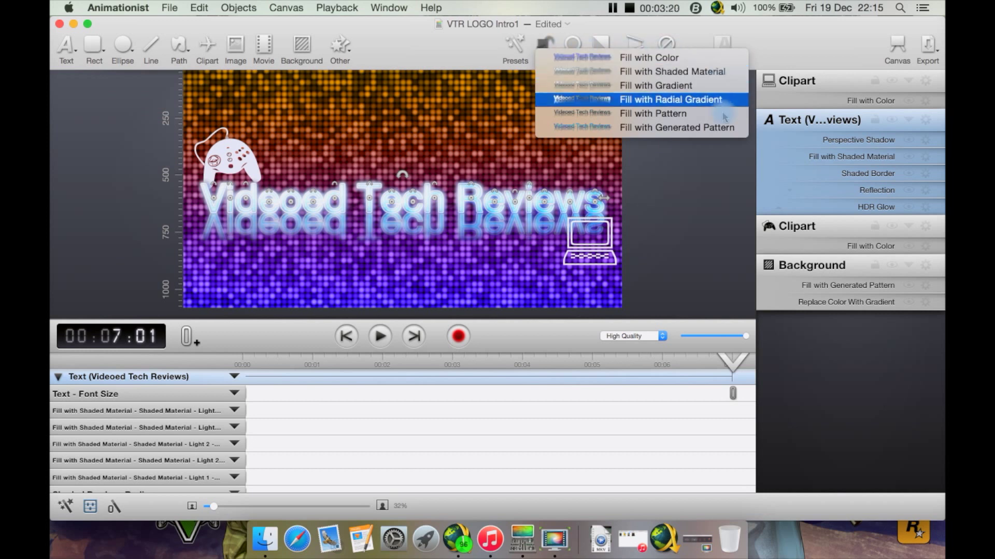
pyautogui.click(674, 72)
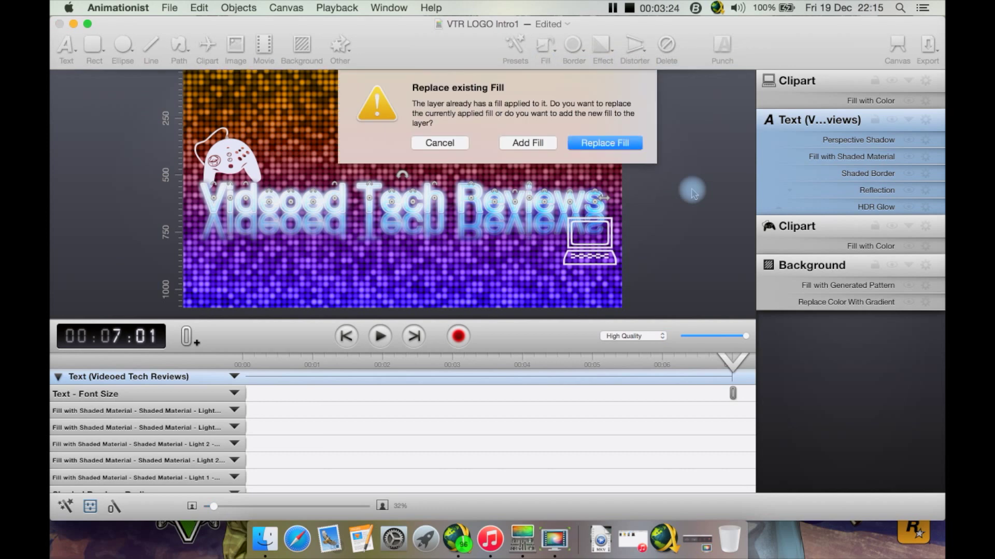
pyautogui.click(610, 146)
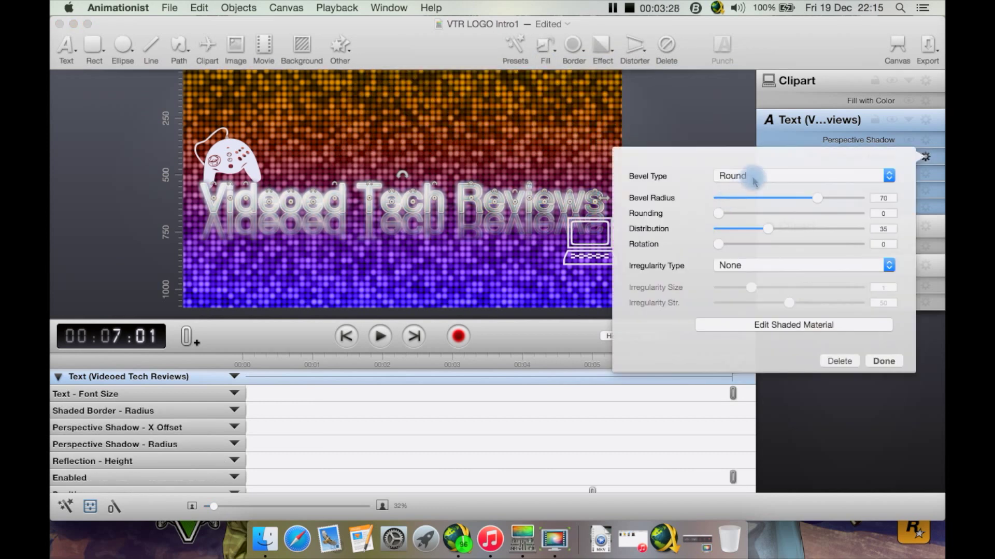
# - Keep the bevel type Round and set the bevel irregularity to Waves
pyautogui.click(754, 178)
pyautogui.click(753, 178)
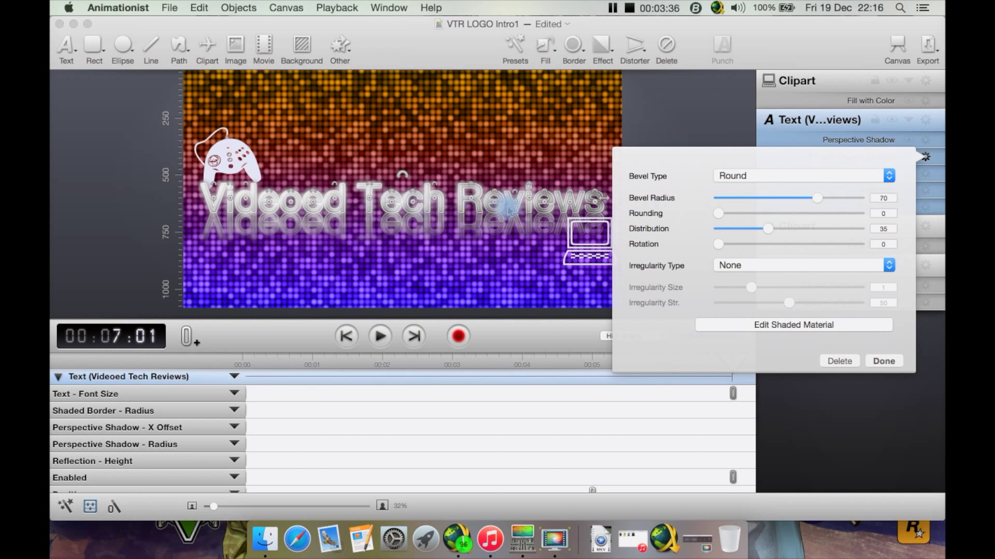
pyautogui.click(769, 264)
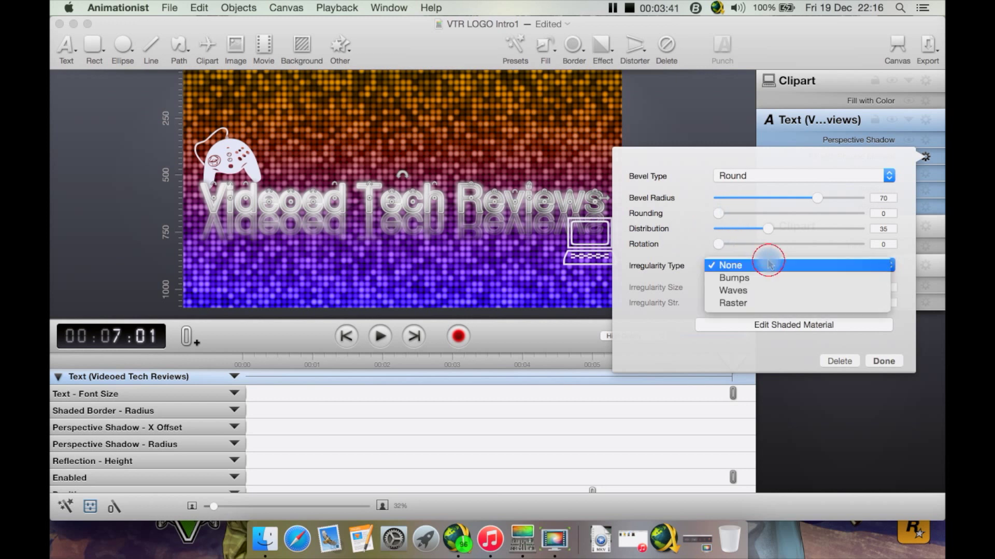
pyautogui.click(772, 292)
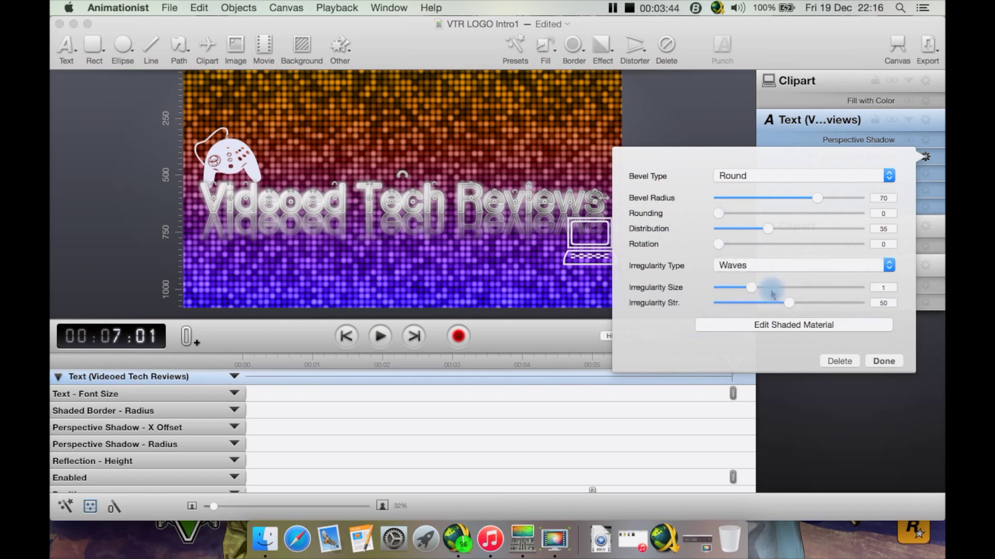
pyautogui.click(781, 327)
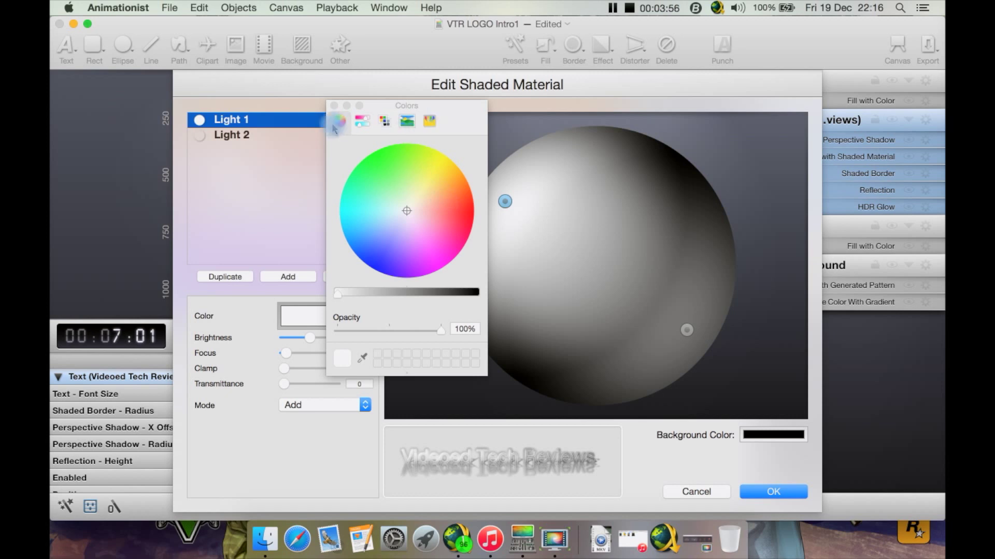
# - Set Light 1's colour to green
pyautogui.click(334, 106)
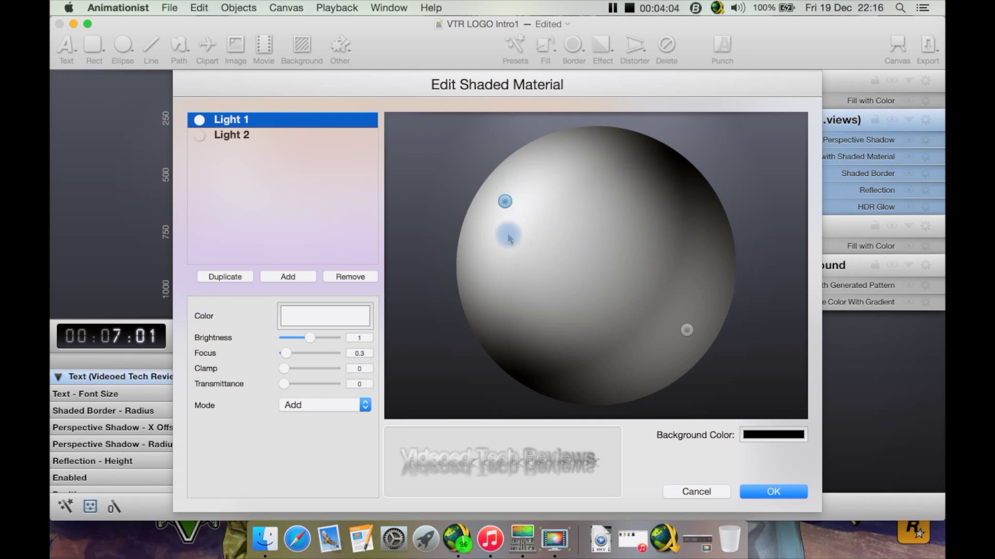
pyautogui.click(312, 318)
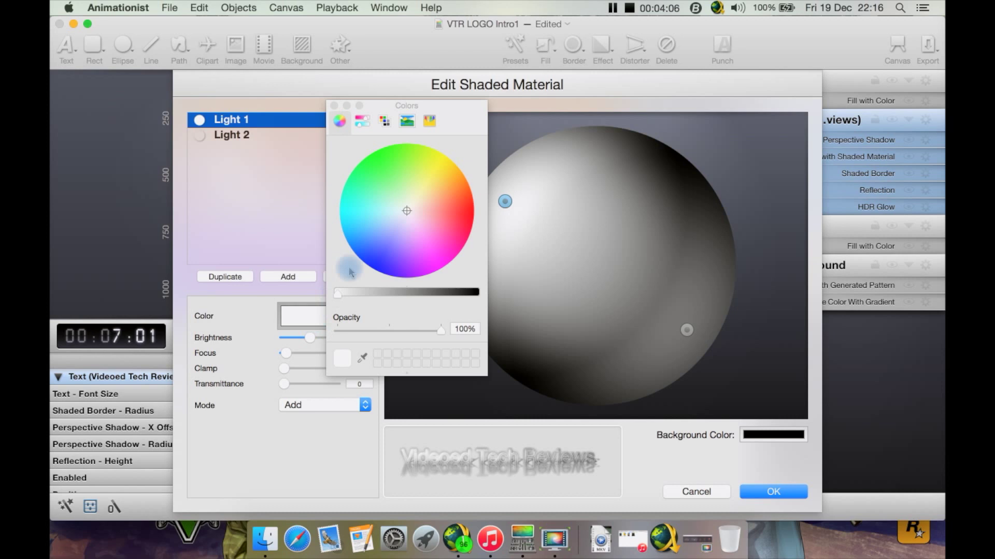
pyautogui.click(356, 209)
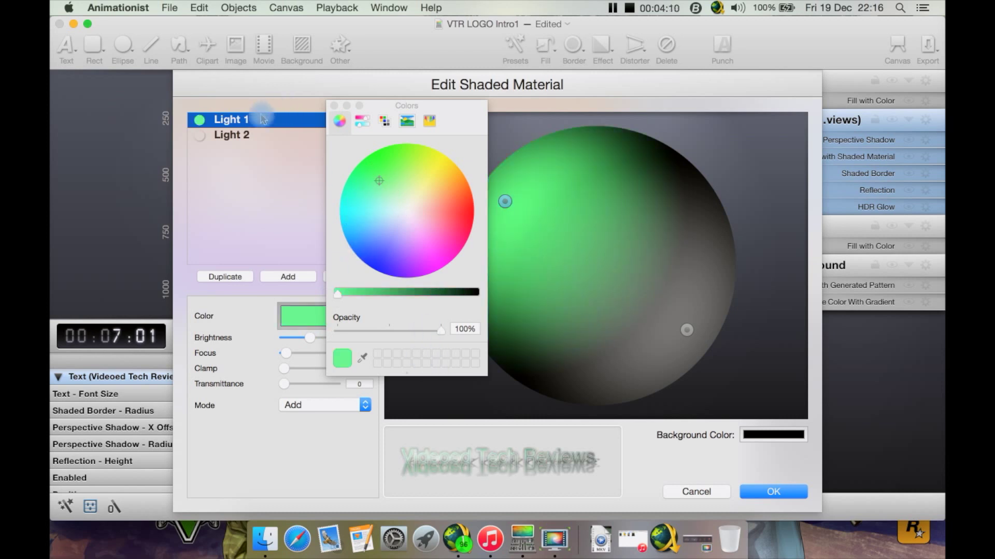
# - Set Light 2's colour to light blue and keep the light mode on Add
pyautogui.click(243, 134)
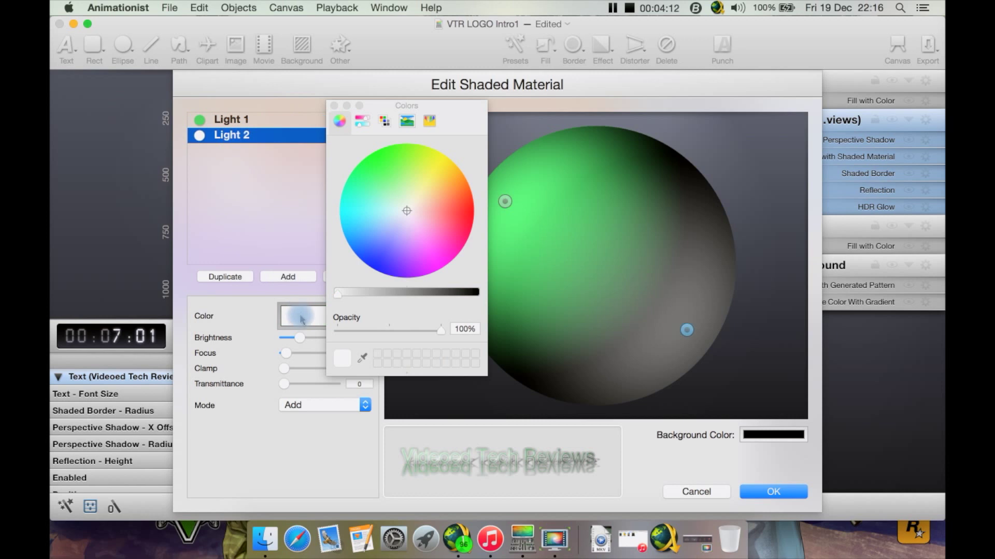
pyautogui.click(387, 253)
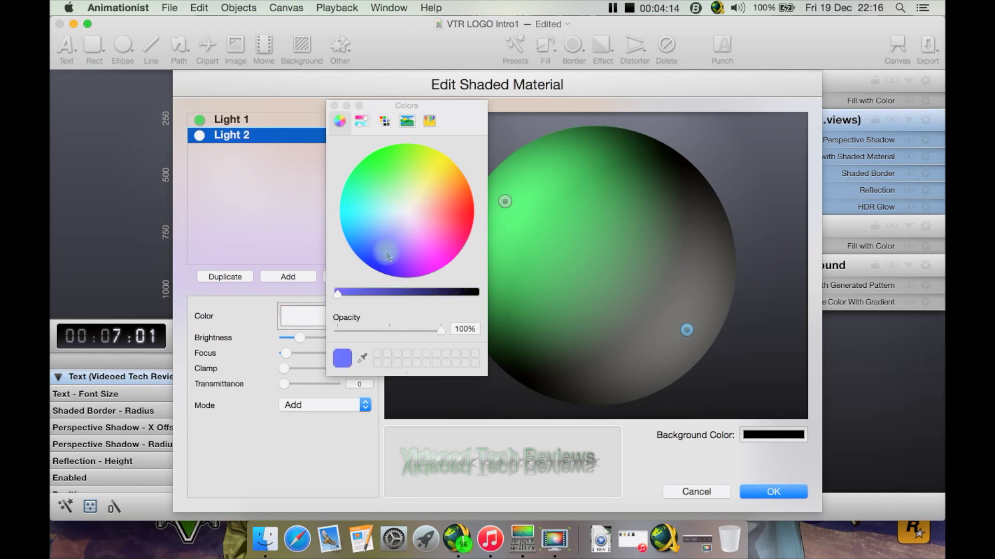
pyautogui.click(379, 244)
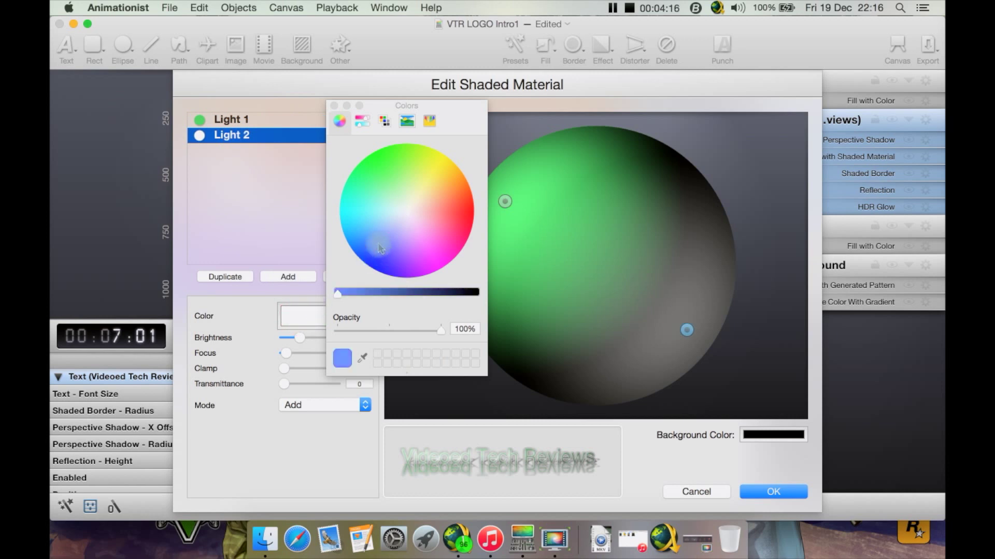
pyautogui.click(334, 106)
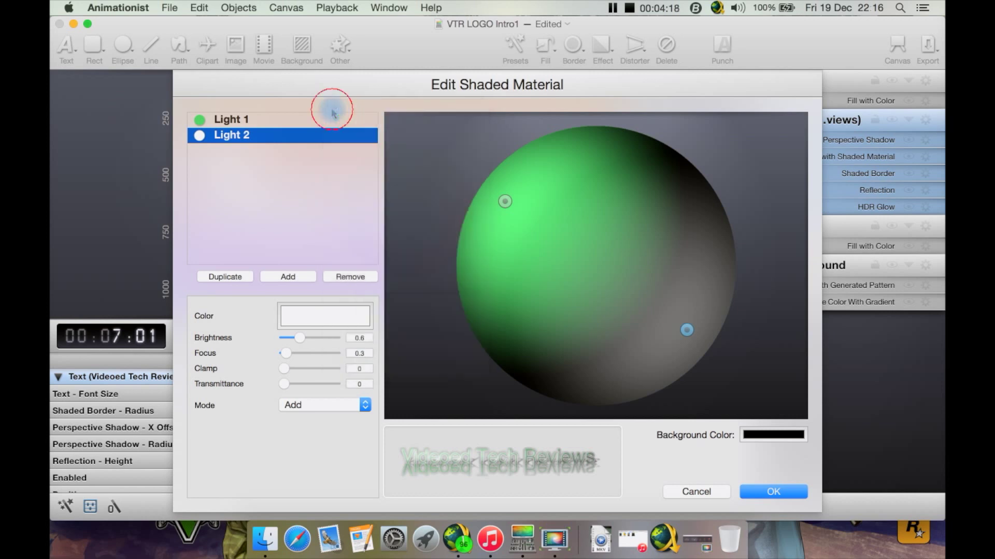
pyautogui.click(331, 327)
pyautogui.click(389, 259)
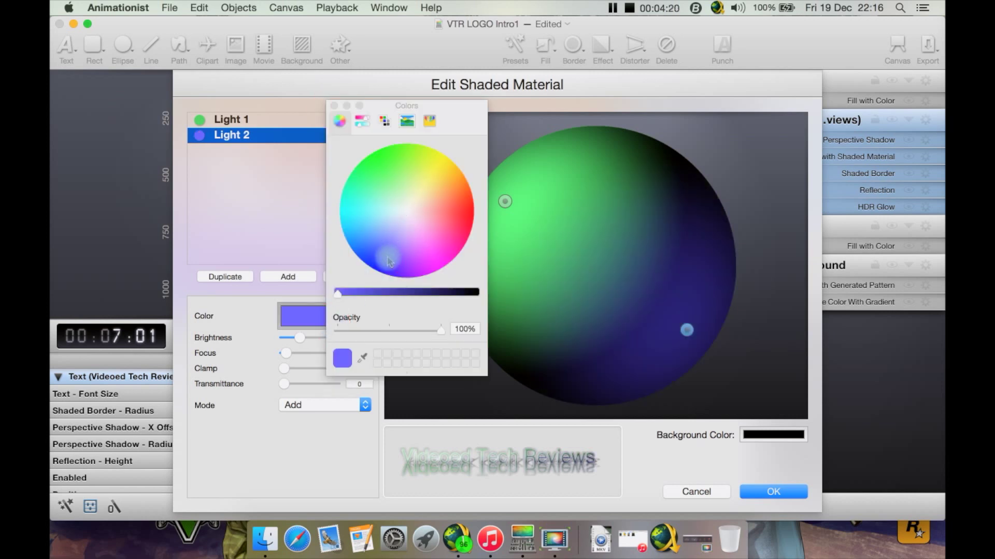
pyautogui.click(371, 237)
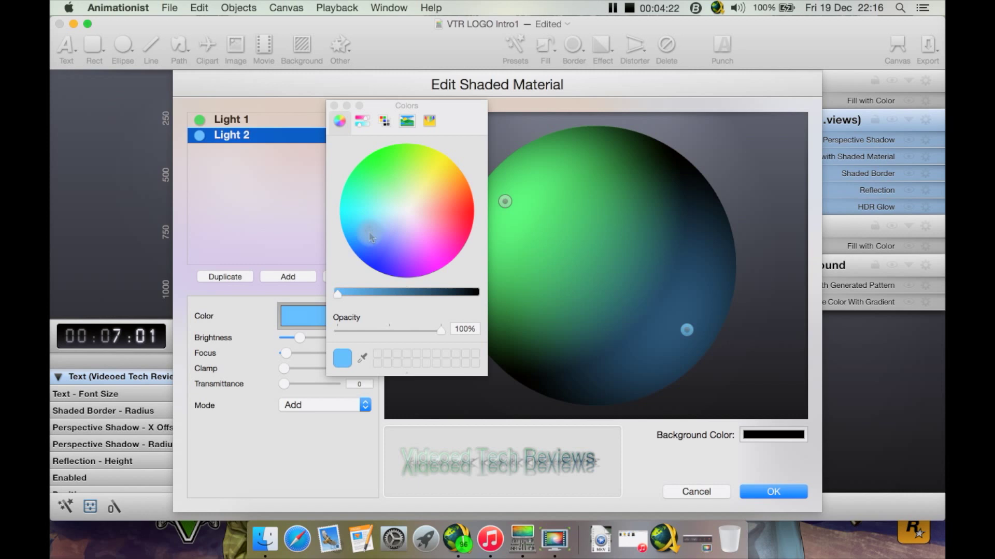
pyautogui.click(334, 106)
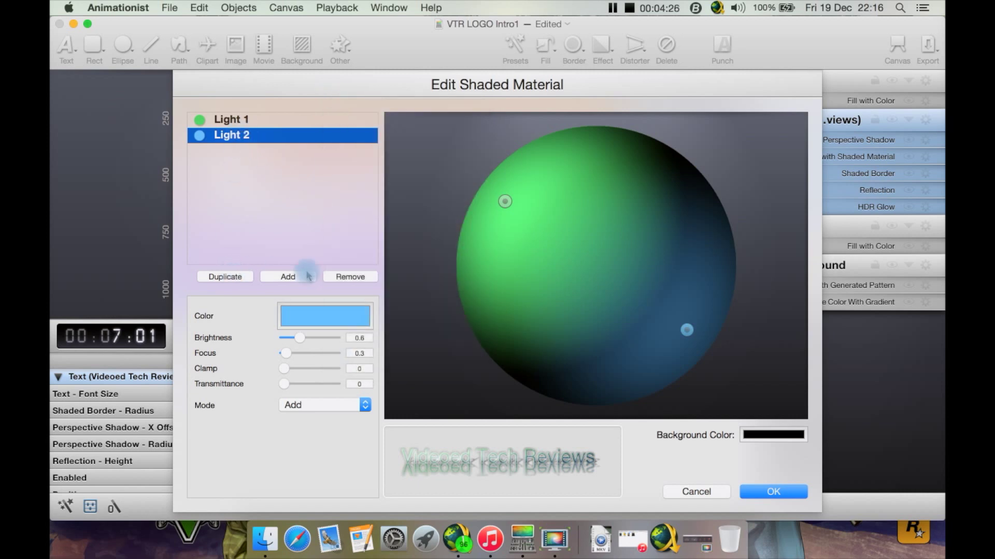
pyautogui.click(290, 277)
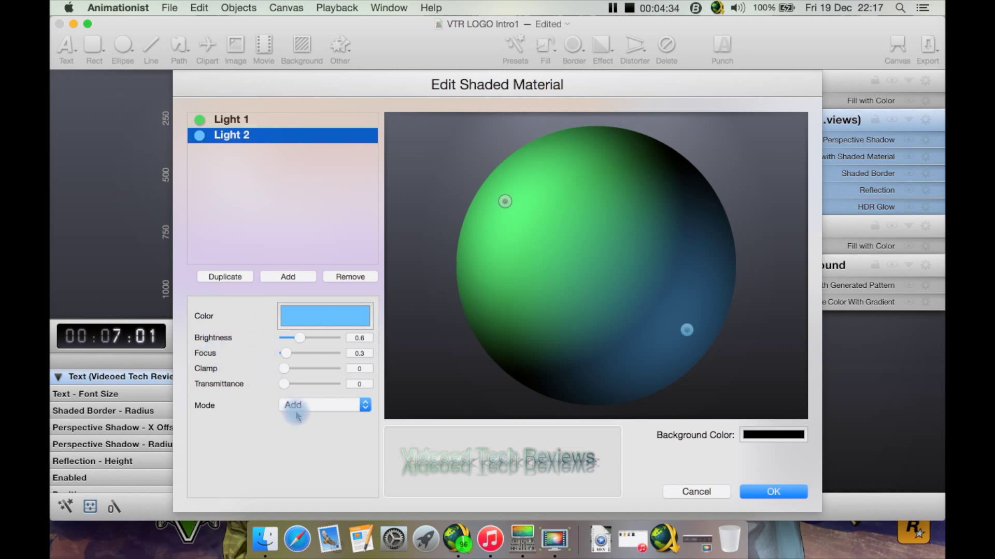
pyautogui.click(316, 405)
pyautogui.click(329, 441)
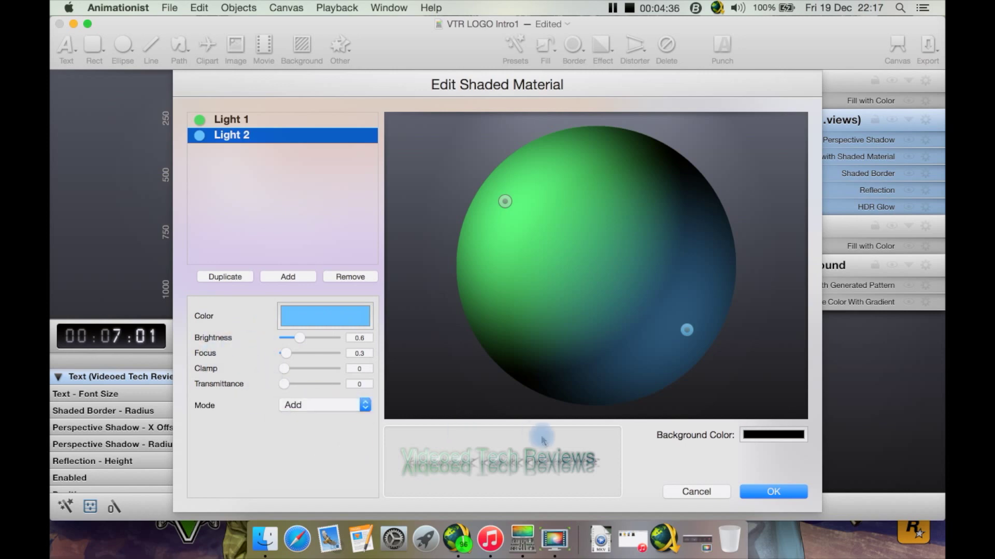
# - Apply the shaded material, preview the animation, then revert to the saved orange-gradient version
pyautogui.click(761, 496)
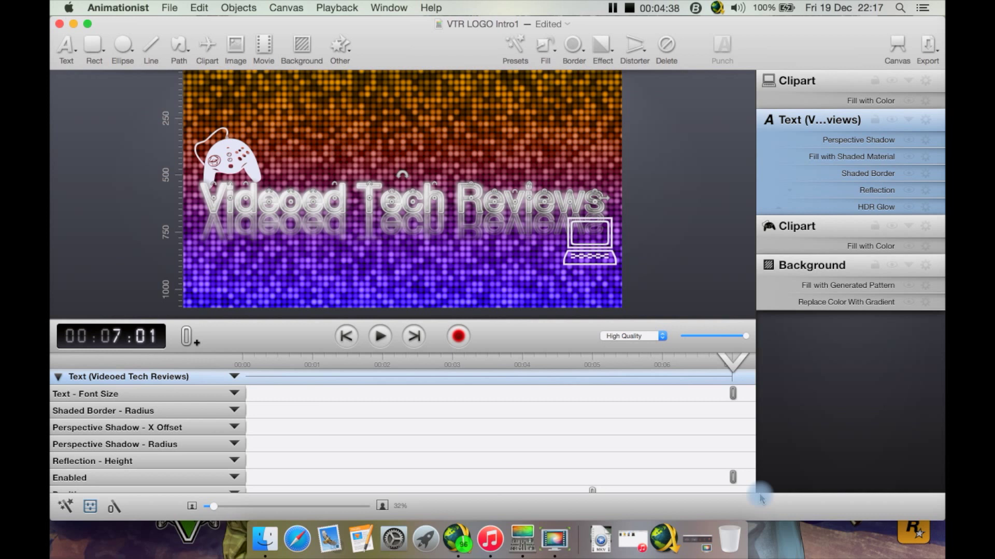
pyautogui.click(673, 256)
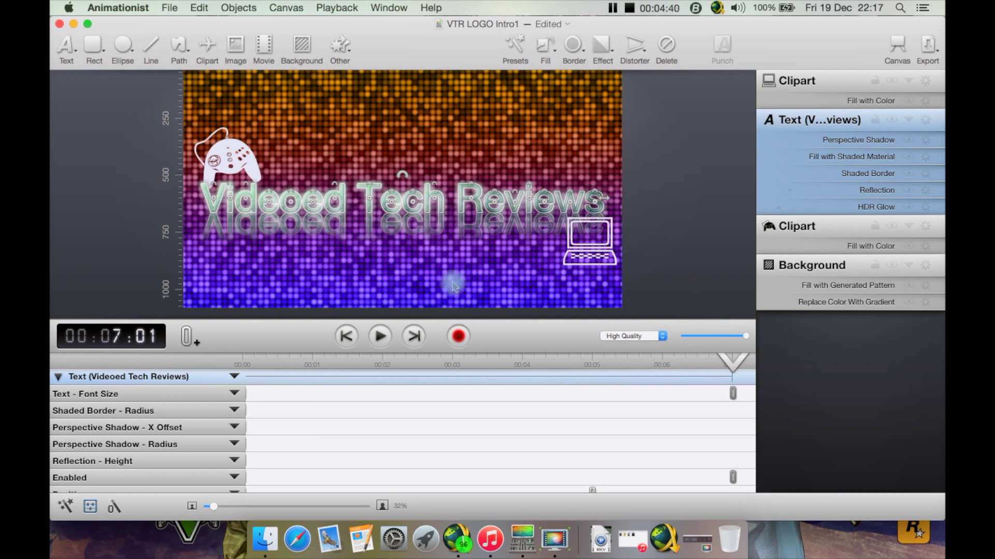
pyautogui.click(387, 340)
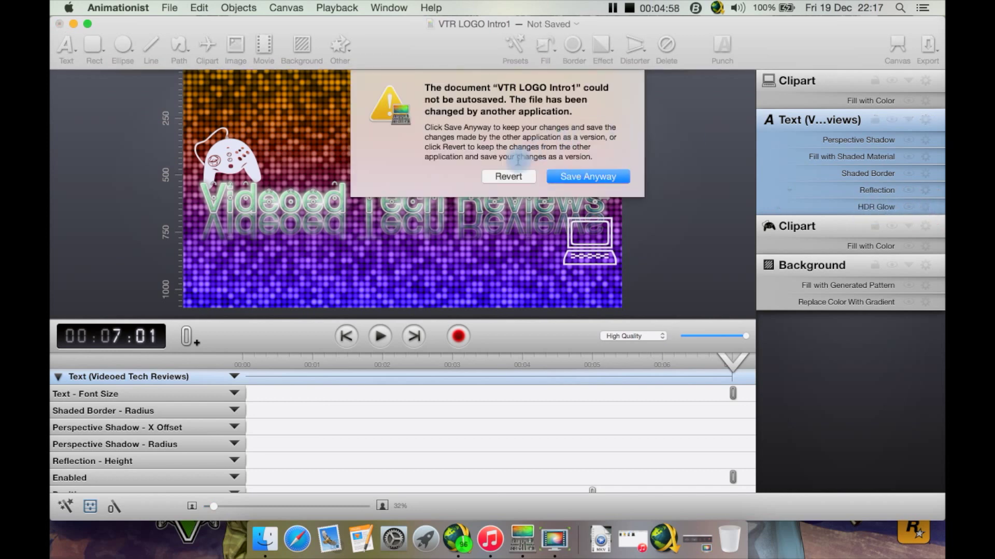
pyautogui.click(515, 177)
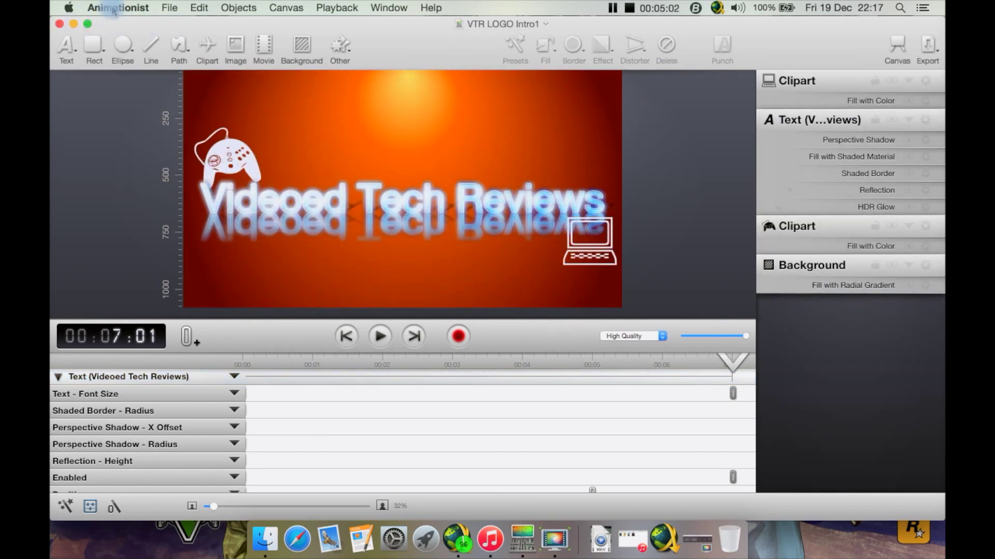
# - Create a new blank Untitled document and make its window full screen
pyautogui.click(170, 7)
pyautogui.click(176, 24)
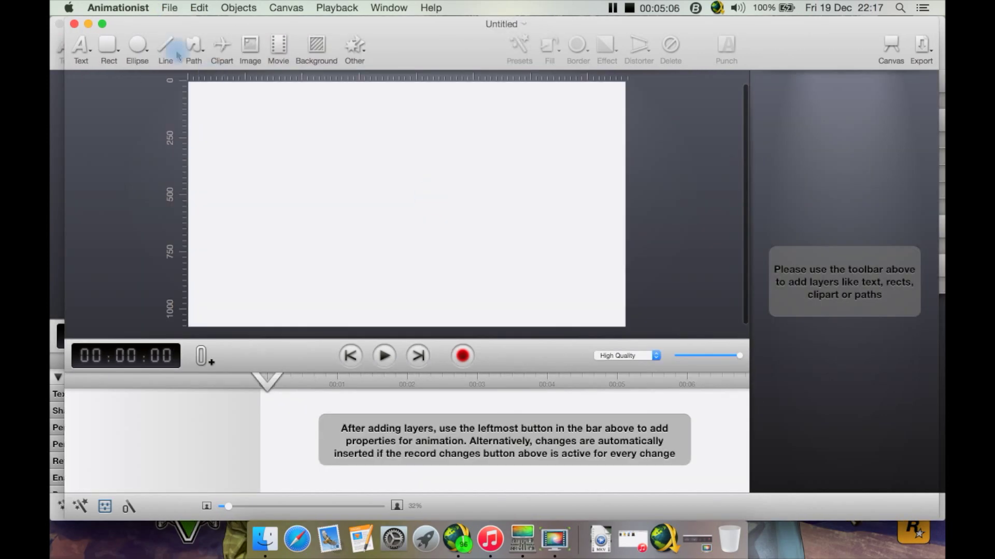
pyautogui.click(103, 24)
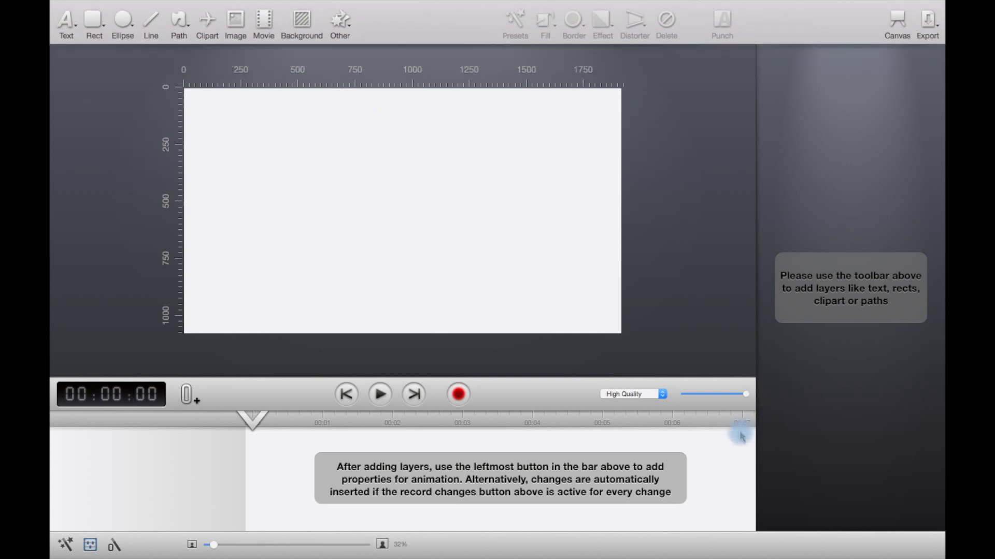
pyautogui.moveTo(451, 6)
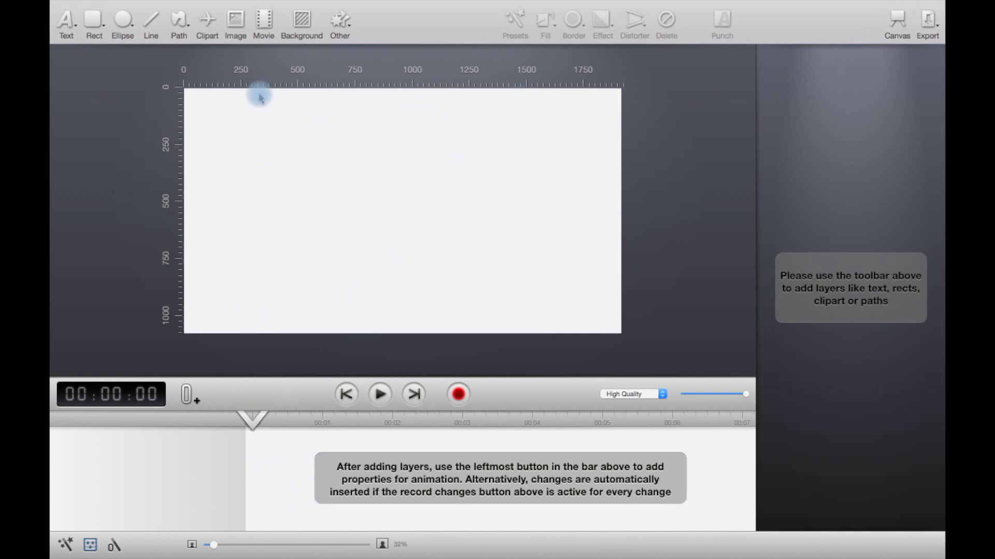
# - Add a plain 'New Text' layer and drag it toward the canvas's left edge
pyautogui.click(123, 23)
pyautogui.click(66, 22)
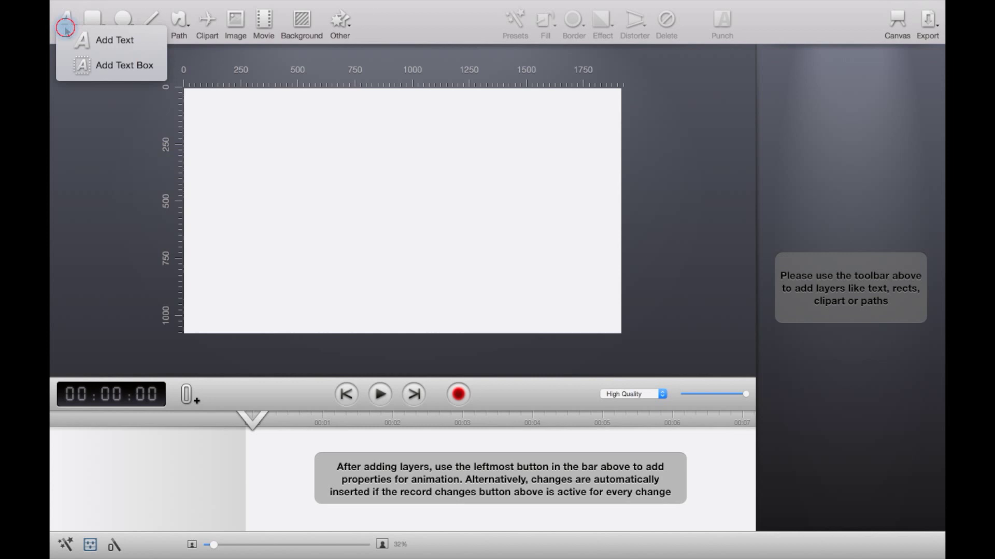
pyautogui.click(88, 41)
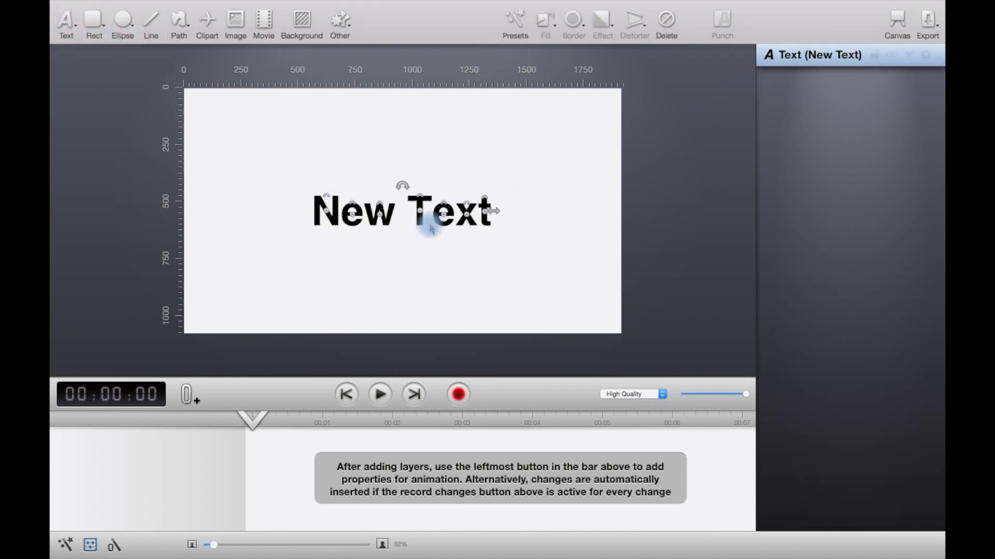
pyautogui.click(406, 166)
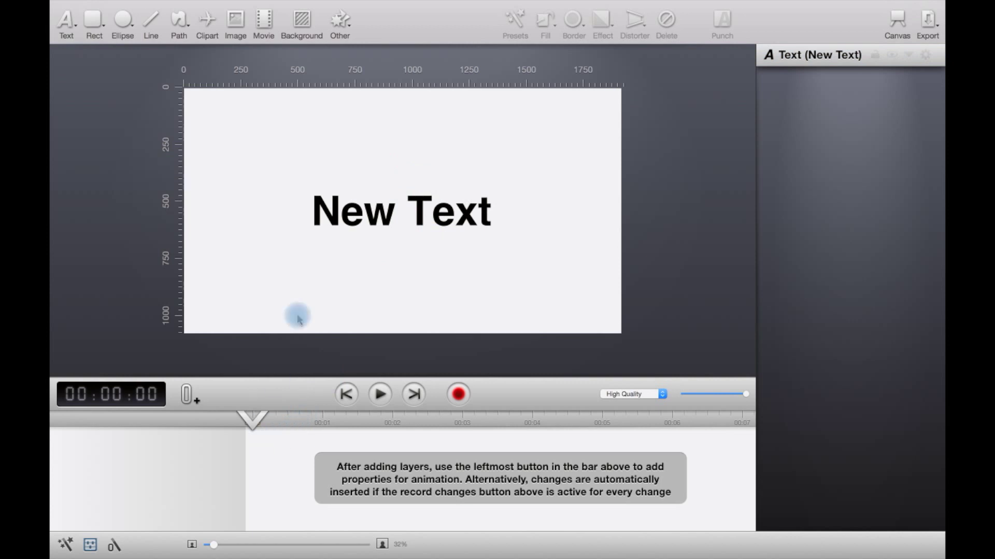
pyautogui.moveTo(348, 207); pyautogui.dragTo(301, 212)
# - Undo the stray letter offset, then move New Text just below the canvas's bottom edge
pyautogui.press('super+z')
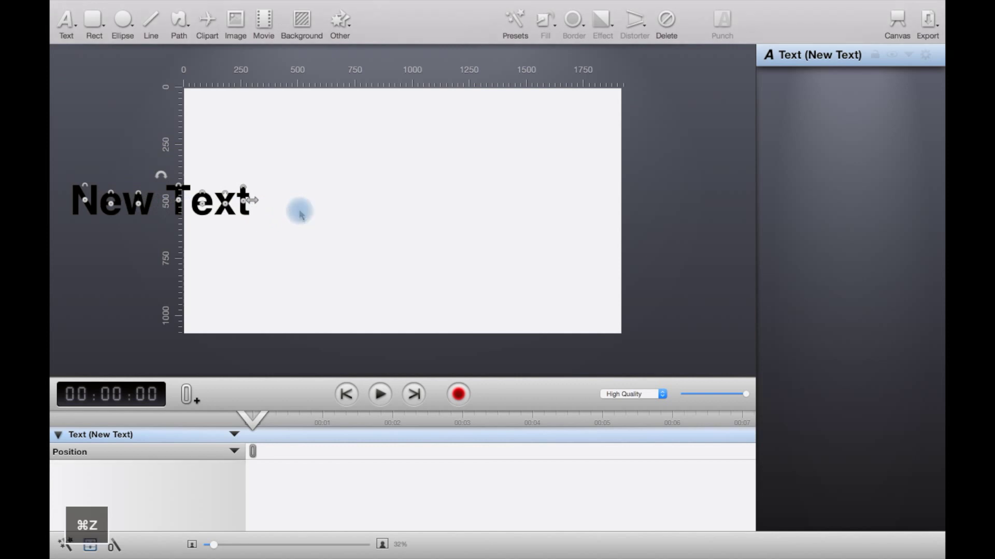
pyautogui.click(138, 139)
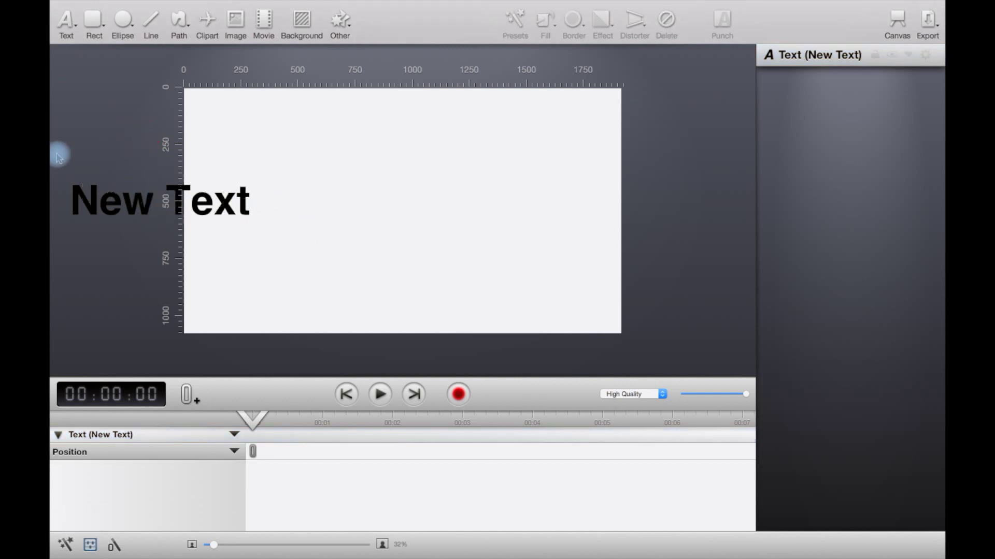
pyautogui.moveTo(58, 151); pyautogui.dragTo(273, 242)
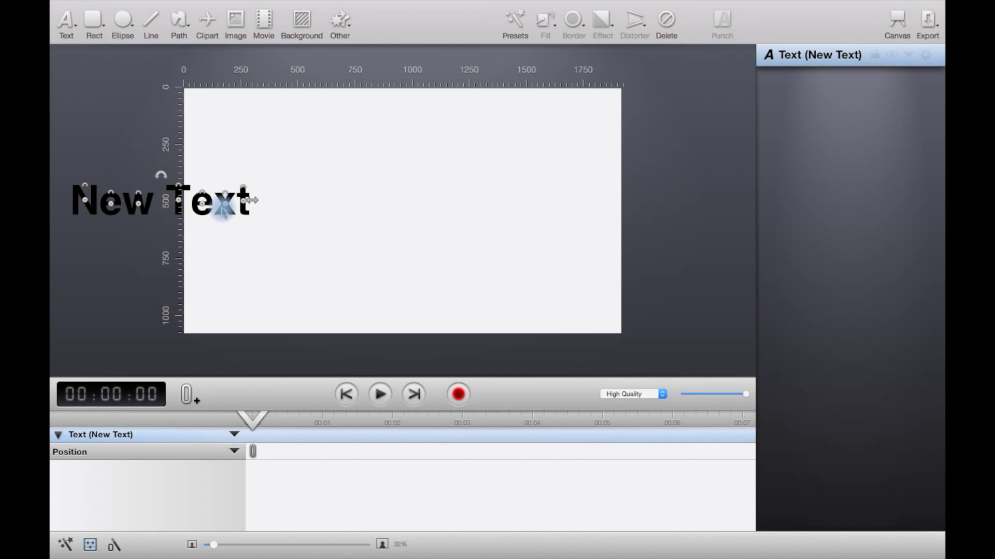
pyautogui.moveTo(221, 209); pyautogui.dragTo(454, 365)
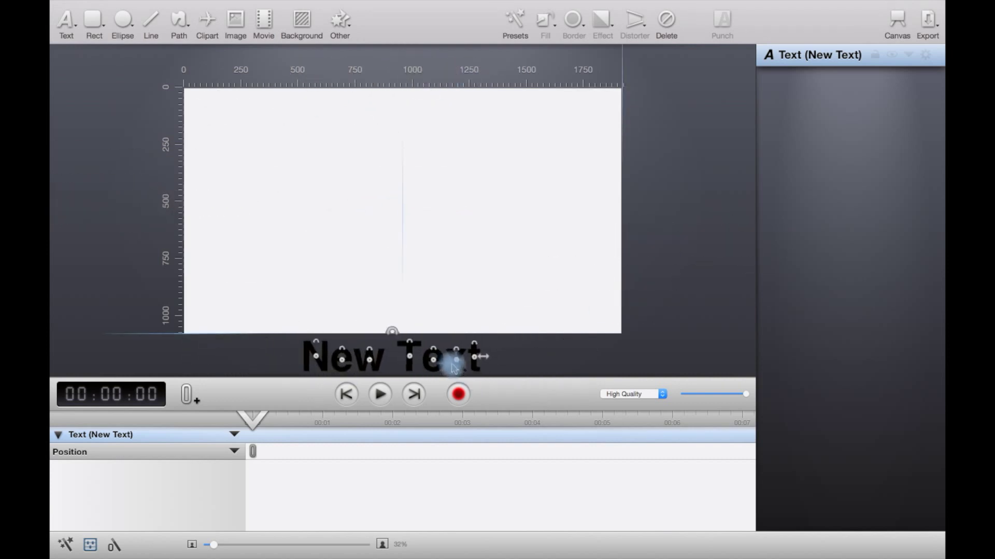
pyautogui.click(426, 238)
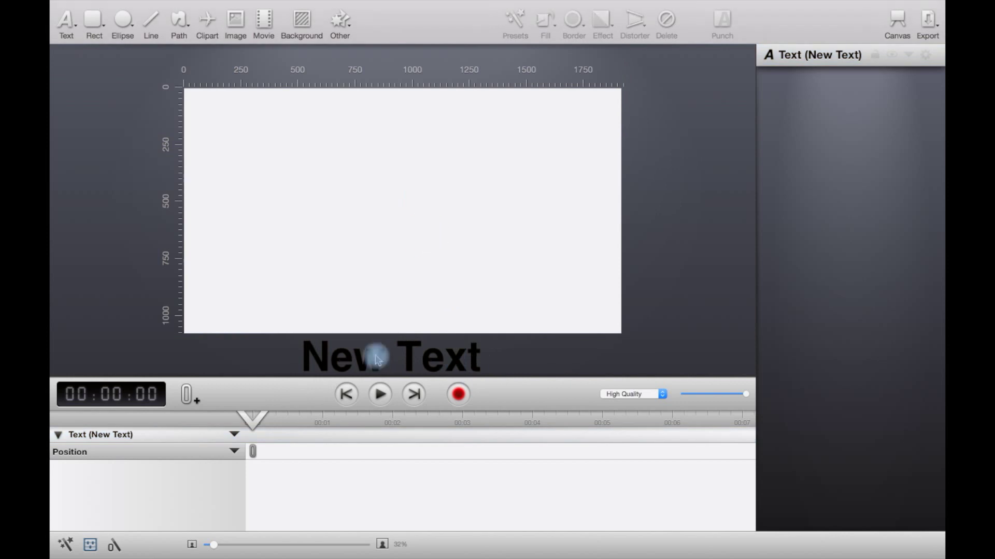
# - At 00:04, key New Text's position at the canvas centre, then play and rewind
pyautogui.click(531, 419)
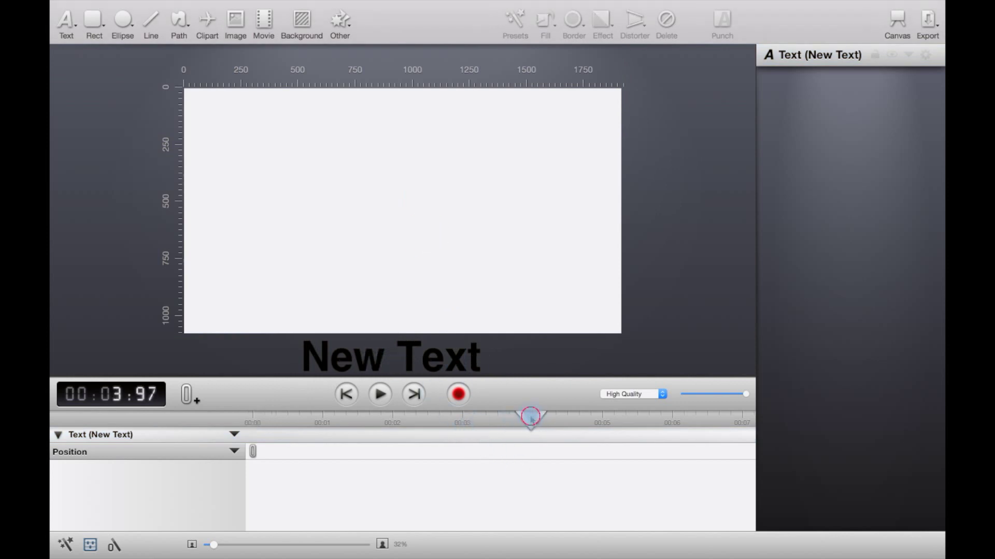
pyautogui.moveTo(535, 422); pyautogui.dragTo(533, 422)
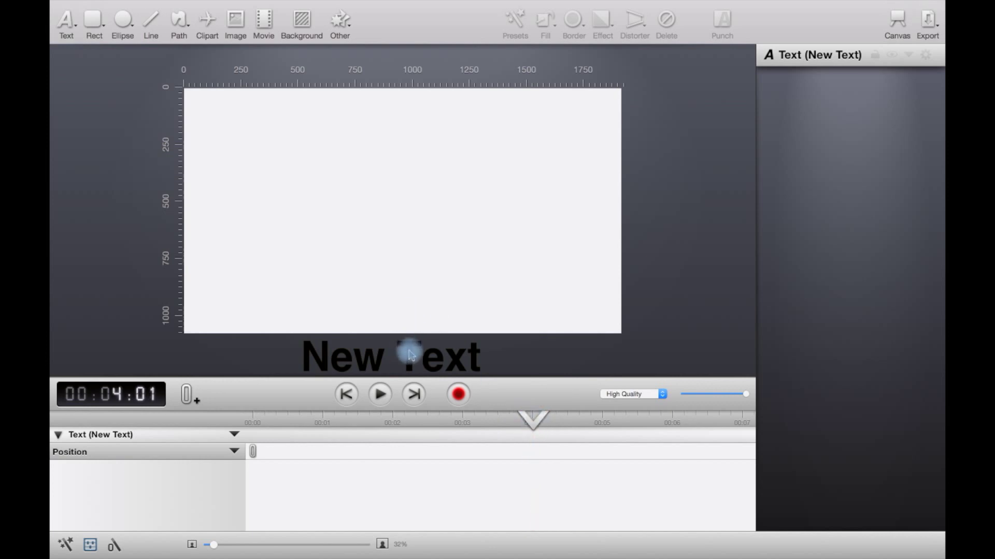
pyautogui.moveTo(410, 355); pyautogui.dragTo(419, 208)
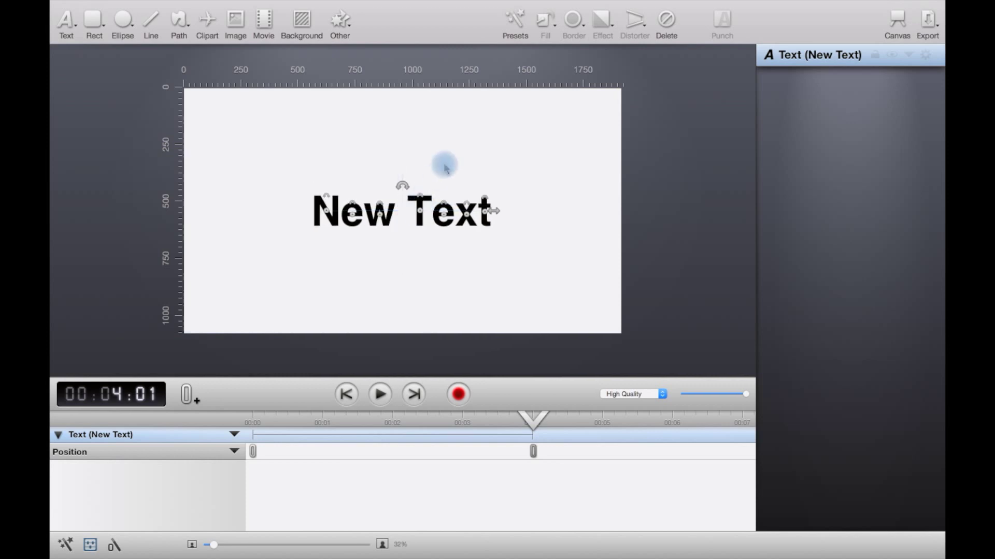
pyautogui.click(444, 162)
pyautogui.click(380, 395)
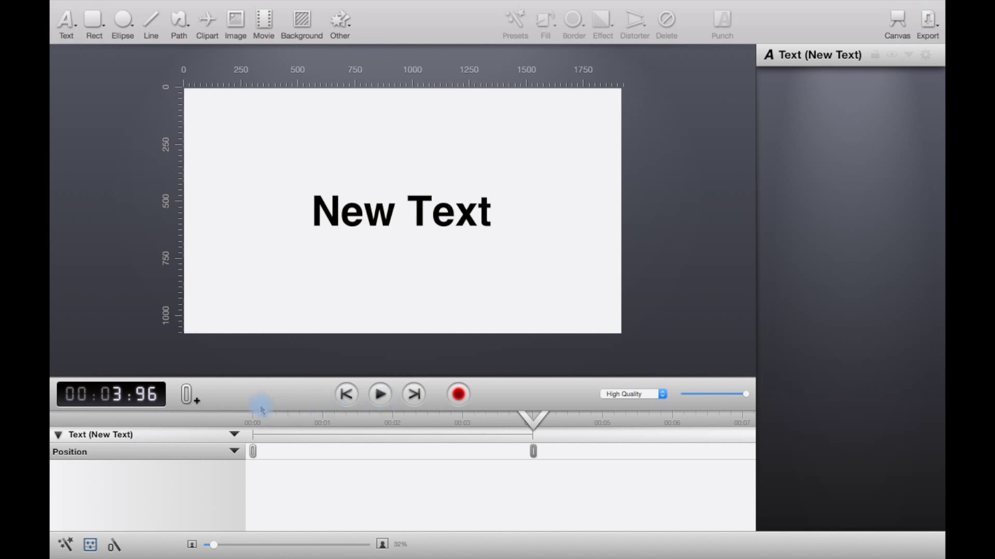
pyautogui.click(254, 423)
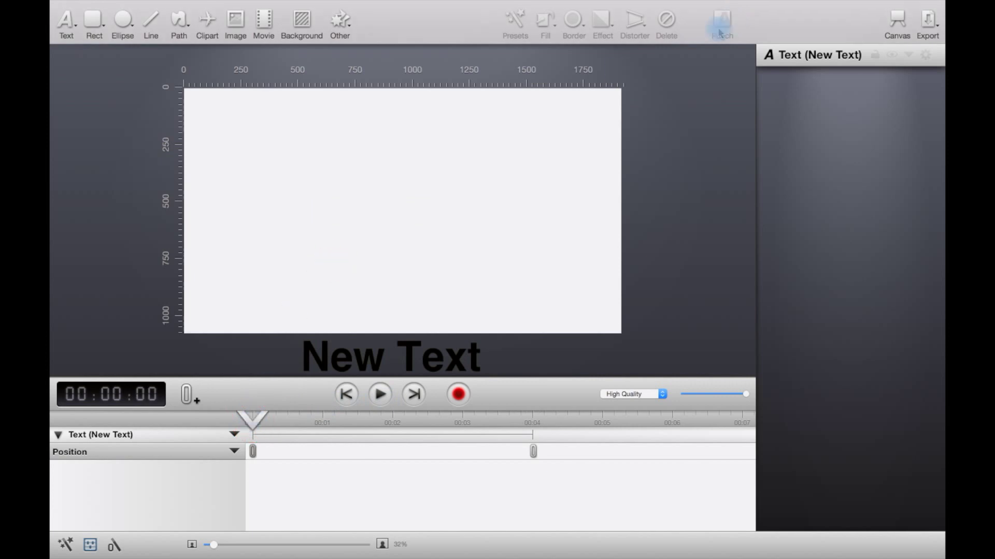
# - Add a green radial-gradient background, preview it, and bring up the warning-sign clipart library
pyautogui.click(300, 19)
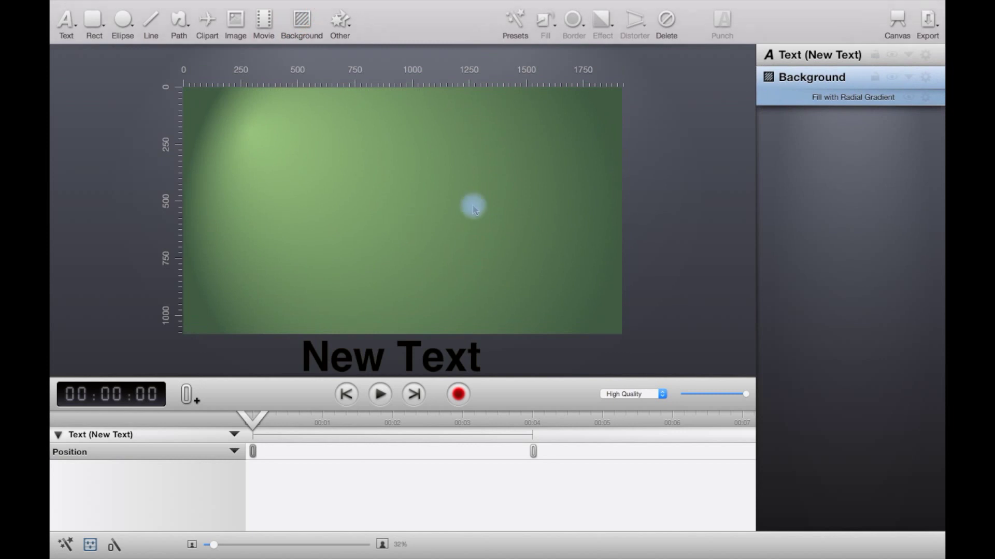
pyautogui.click(383, 396)
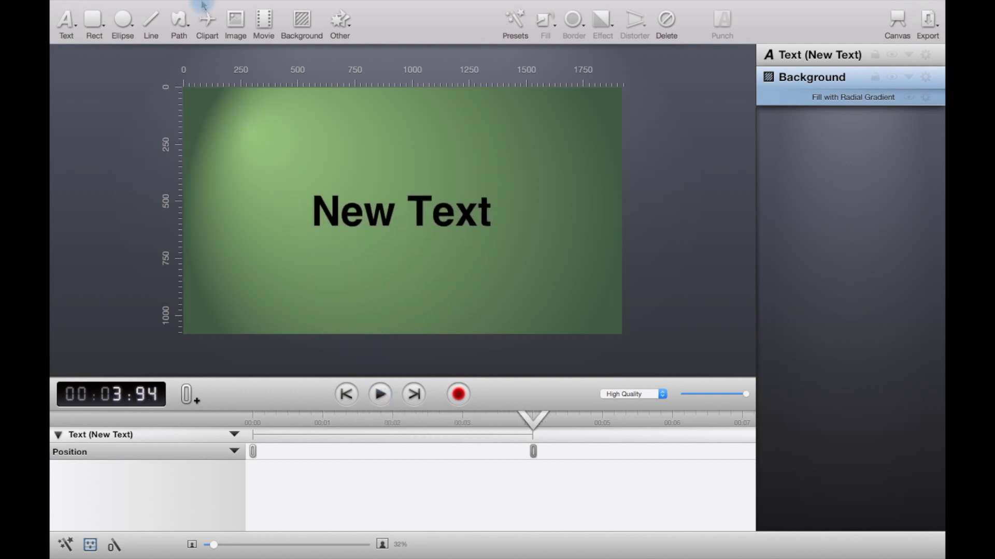
pyautogui.click(206, 20)
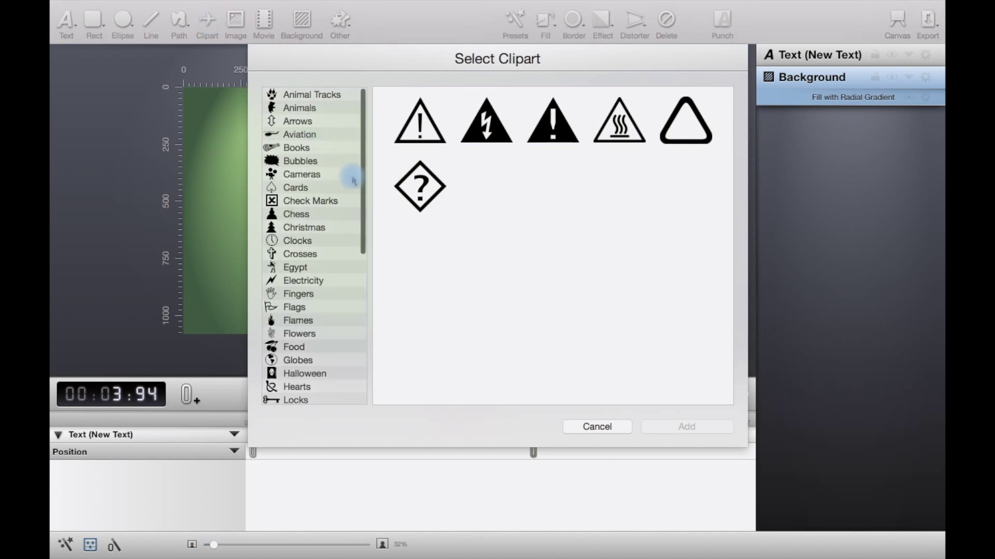
# - Add the black lightning warning clipart, shrink it beside New Text at top-left, and preview
pyautogui.click(482, 136)
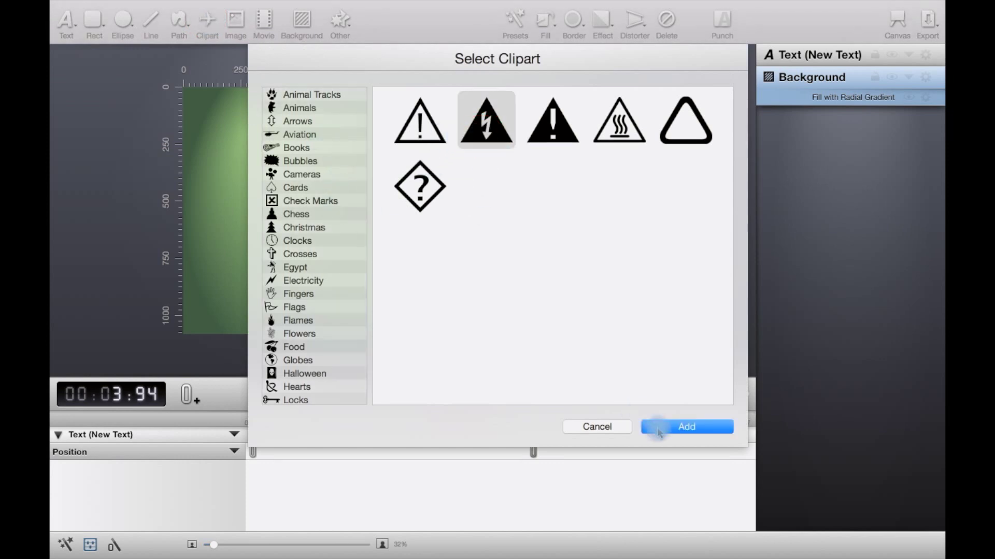
pyautogui.click(658, 426)
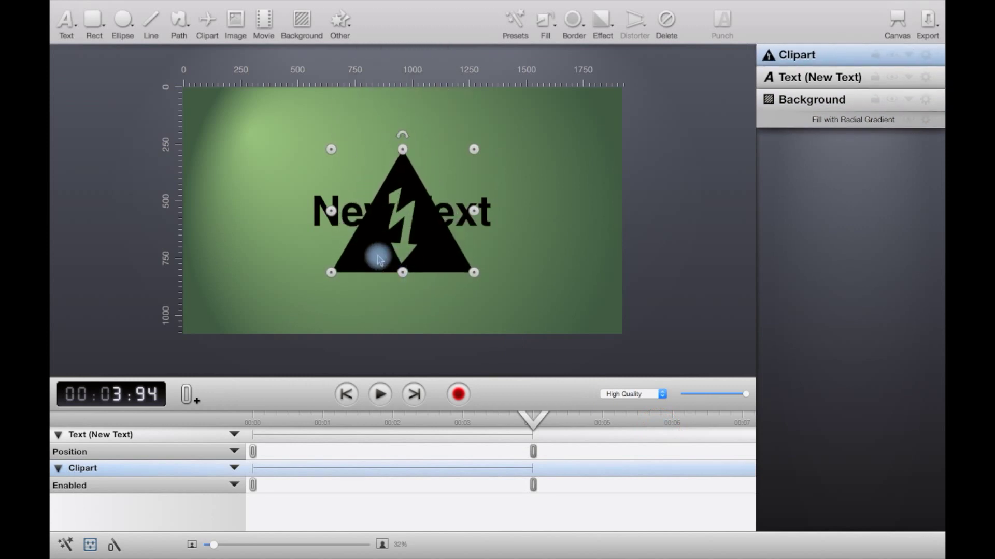
pyautogui.moveTo(385, 257); pyautogui.dragTo(237, 195)
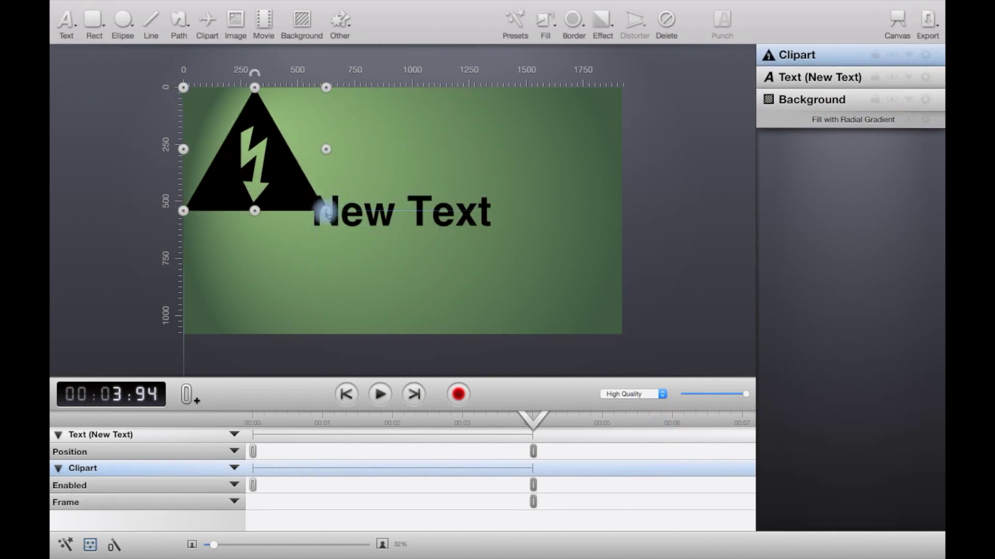
pyautogui.moveTo(326, 210); pyautogui.dragTo(221, 113)
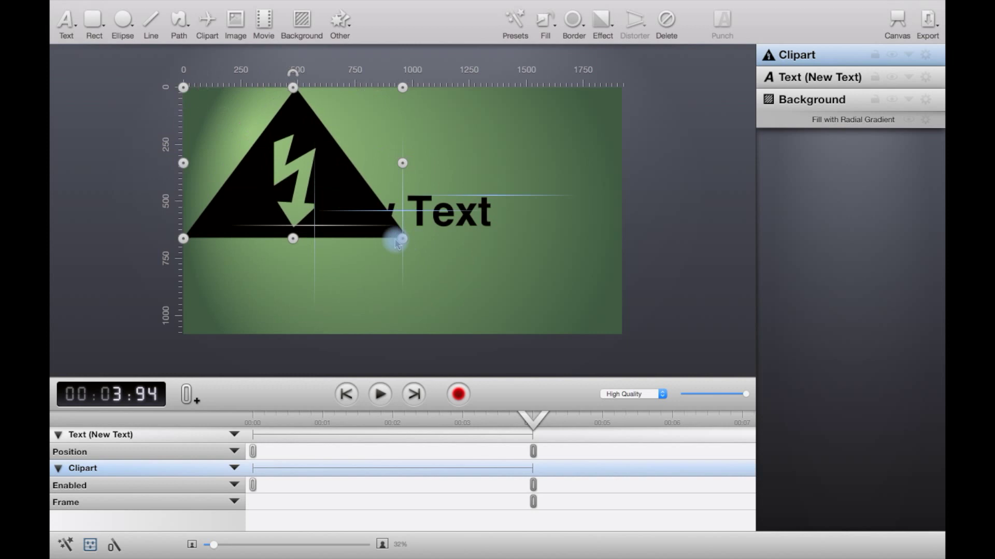
pyautogui.moveTo(396, 244); pyautogui.dragTo(263, 161)
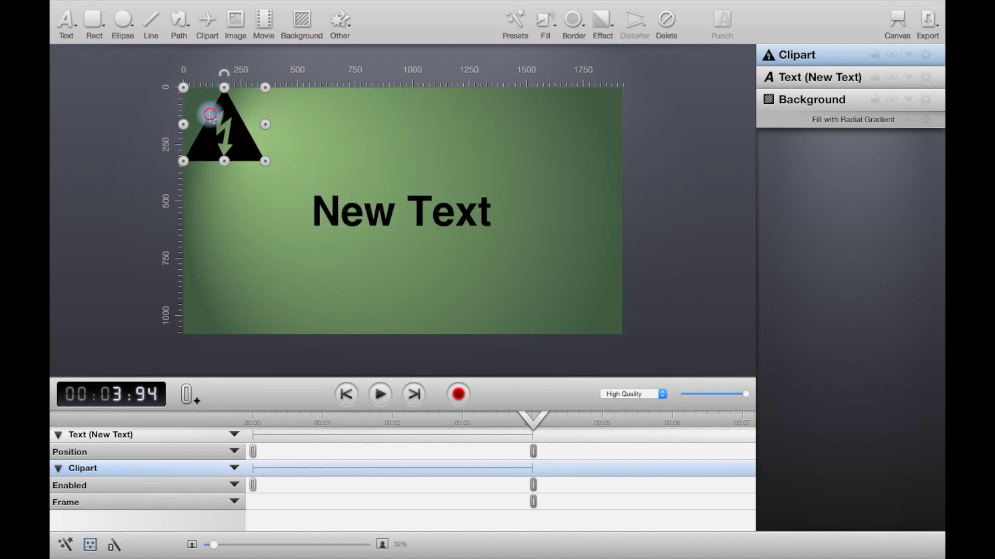
pyautogui.moveTo(209, 114); pyautogui.dragTo(237, 149)
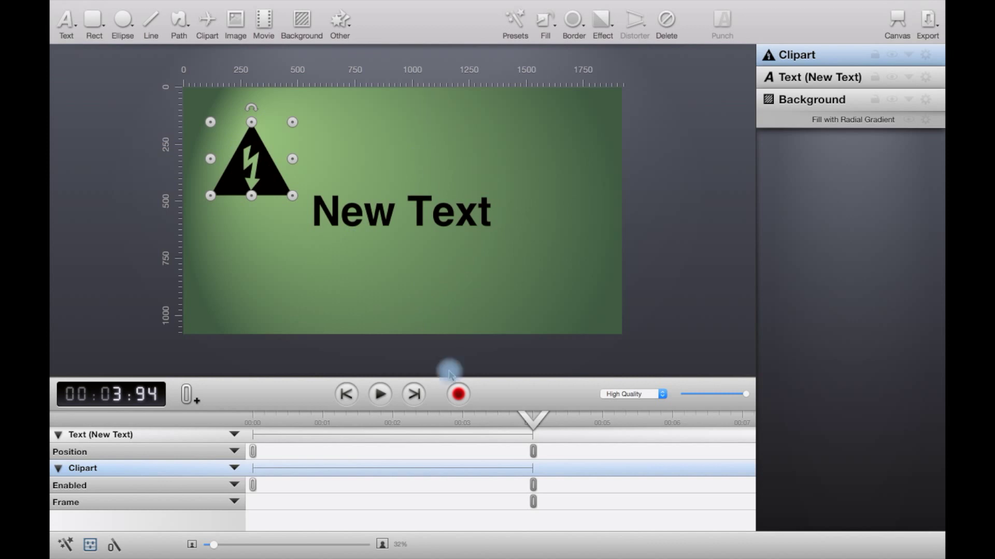
pyautogui.click(380, 394)
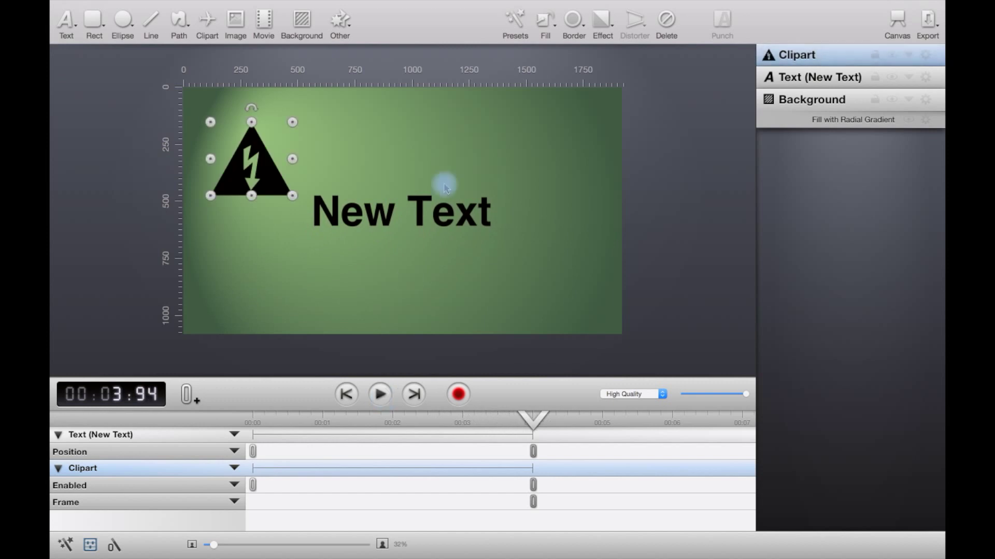
pyautogui.click(398, 110)
pyautogui.click(268, 23)
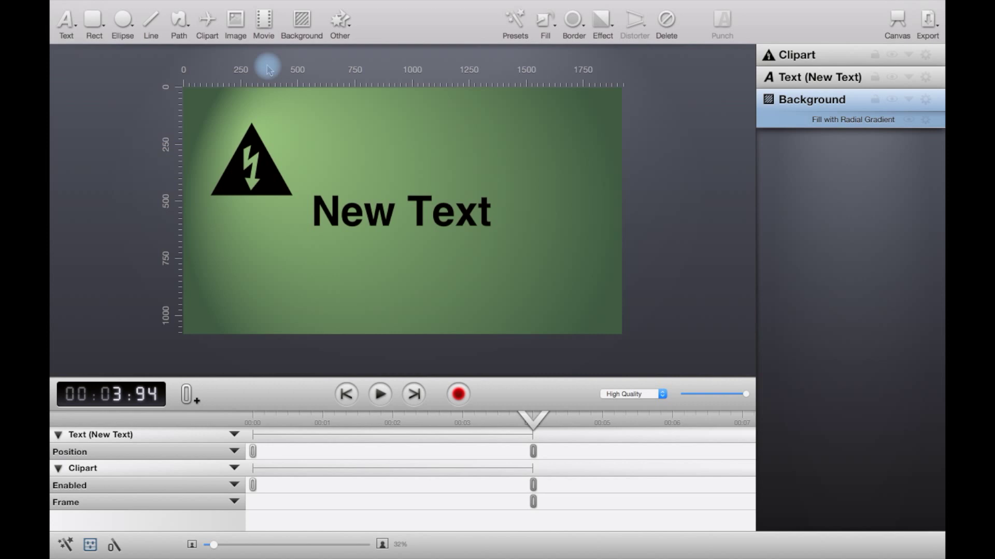
# - Select the lightning clipart, try an inner bevel effect, then remove it
pyautogui.click(235, 22)
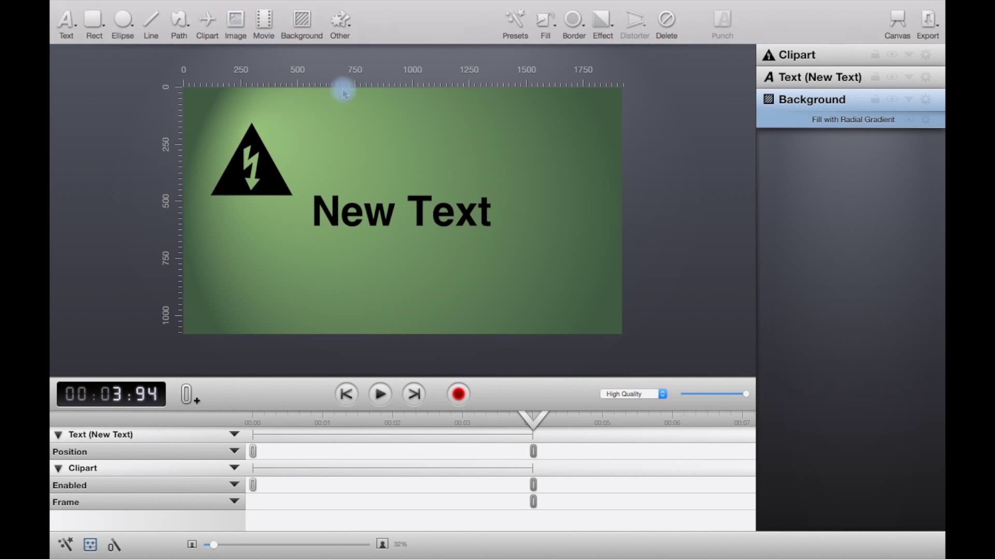
pyautogui.click(274, 188)
pyautogui.click(612, 26)
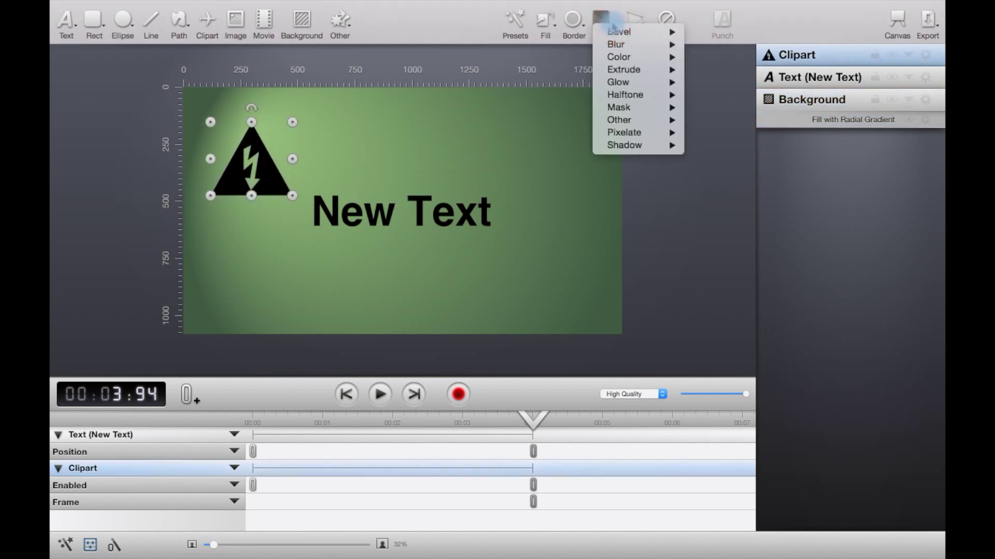
pyautogui.moveTo(656, 35)
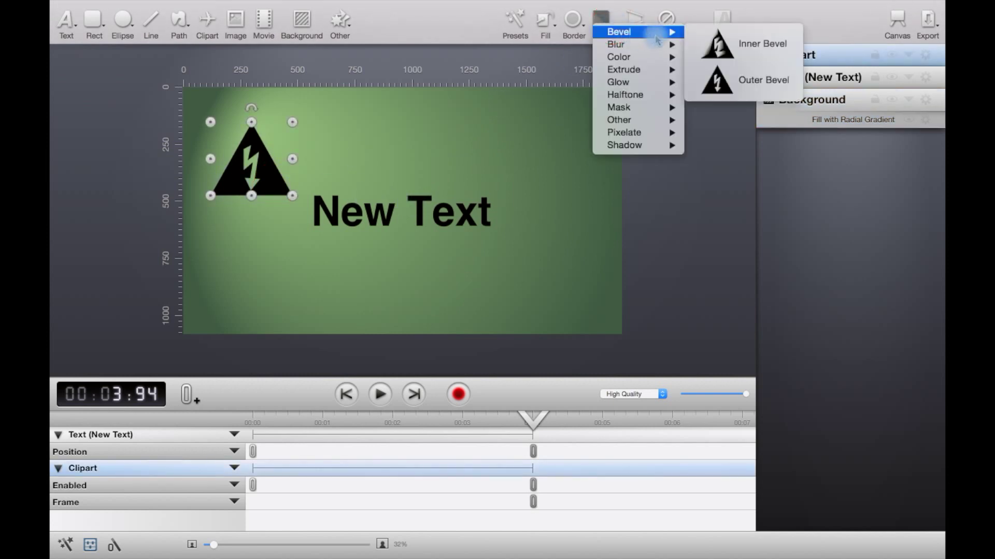
pyautogui.click(719, 42)
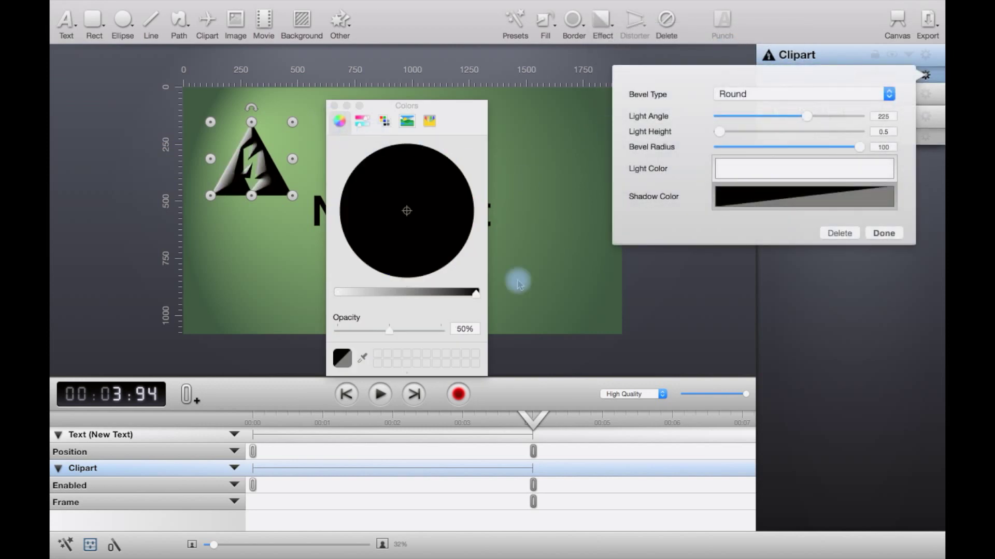
pyautogui.click(845, 233)
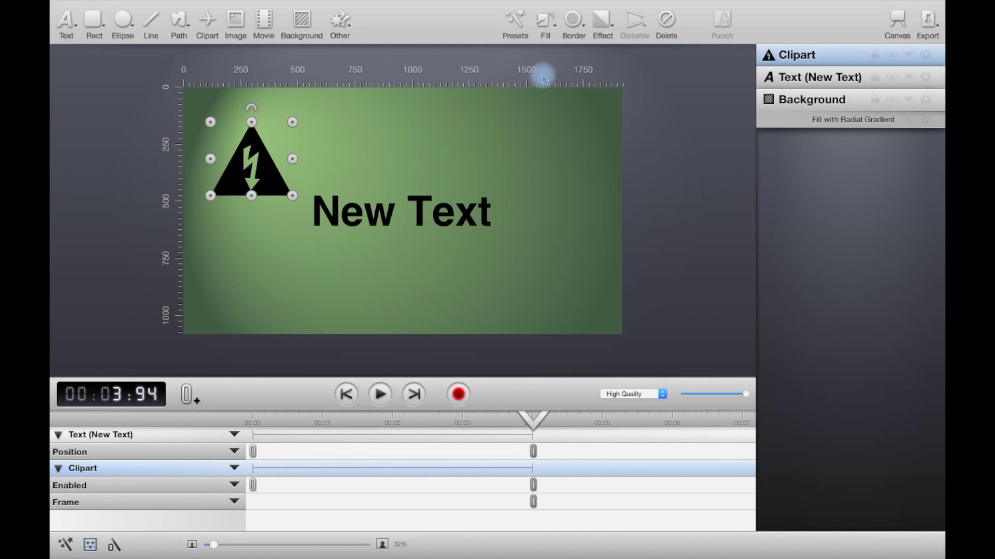
# - Apply and remove a distort motion blur, then try a gradient extrude on the clipart
pyautogui.click(601, 21)
pyautogui.moveTo(654, 50)
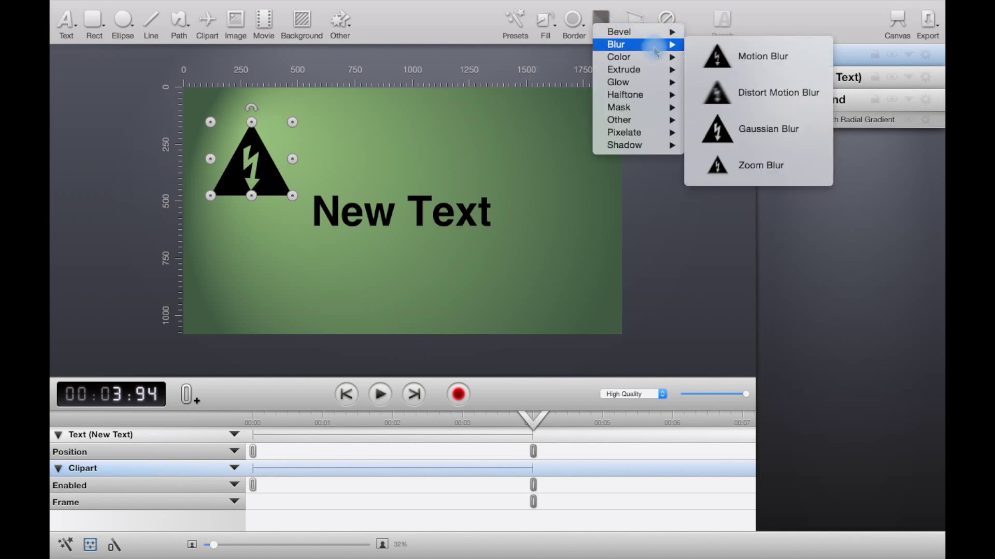
pyautogui.click(815, 103)
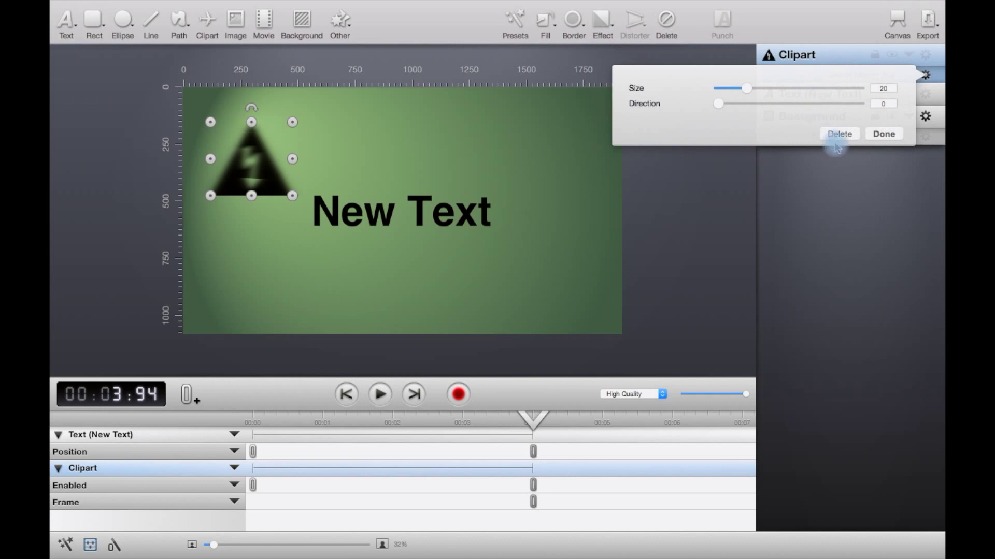
pyautogui.click(835, 134)
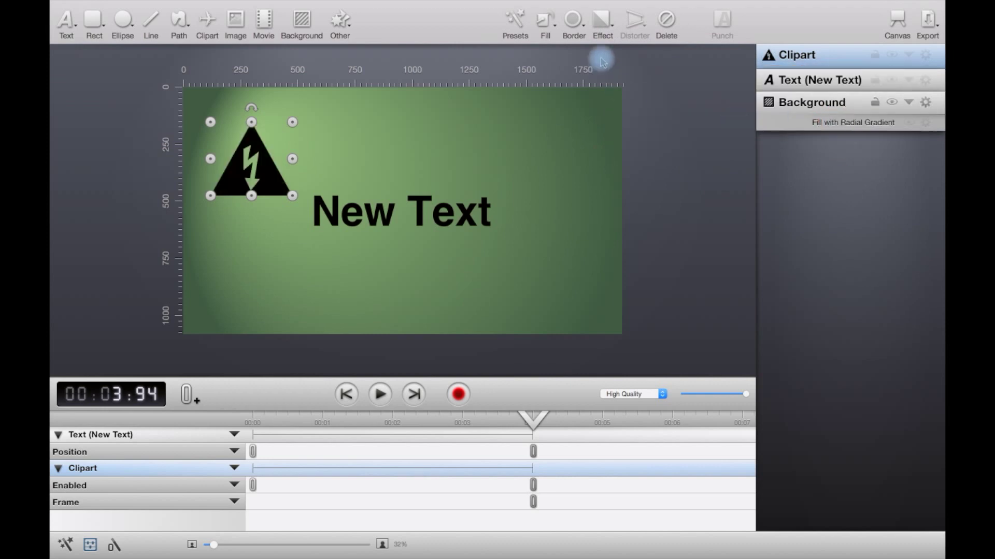
pyautogui.click(613, 30)
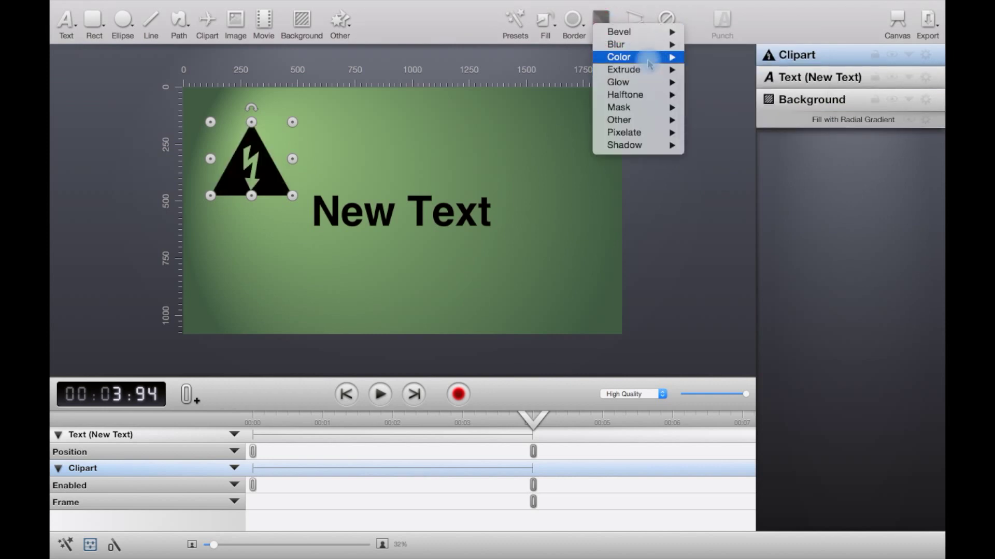
pyautogui.moveTo(648, 62)
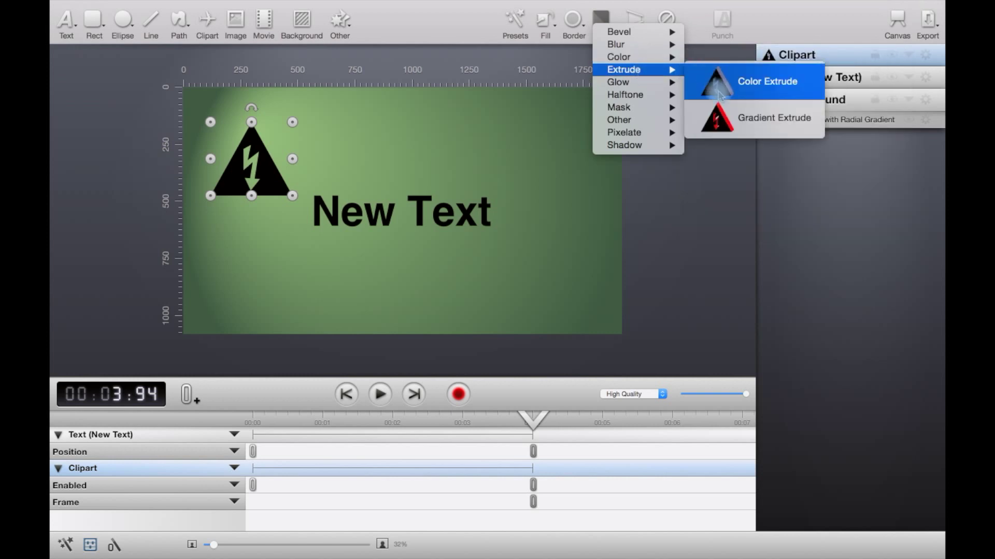
pyautogui.click(729, 111)
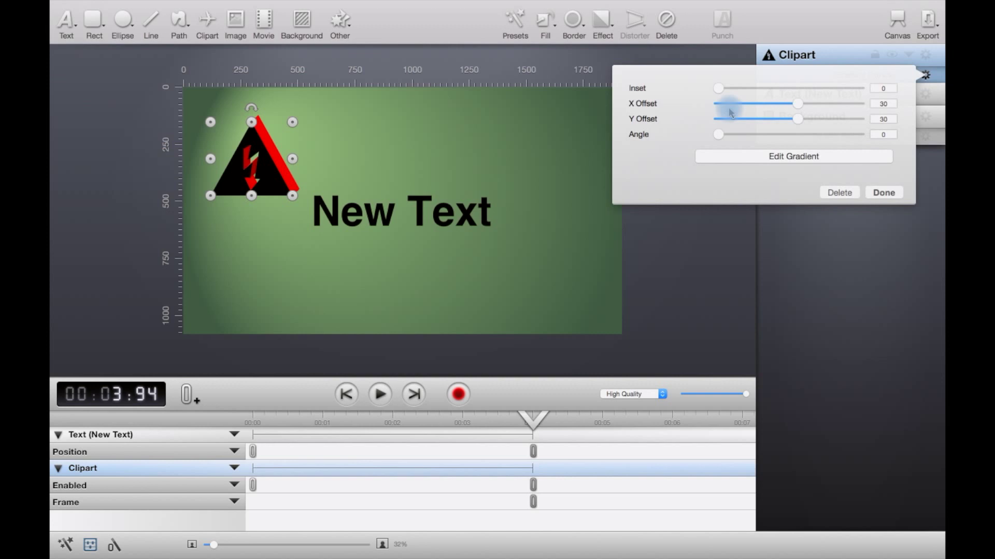
pyautogui.click(871, 193)
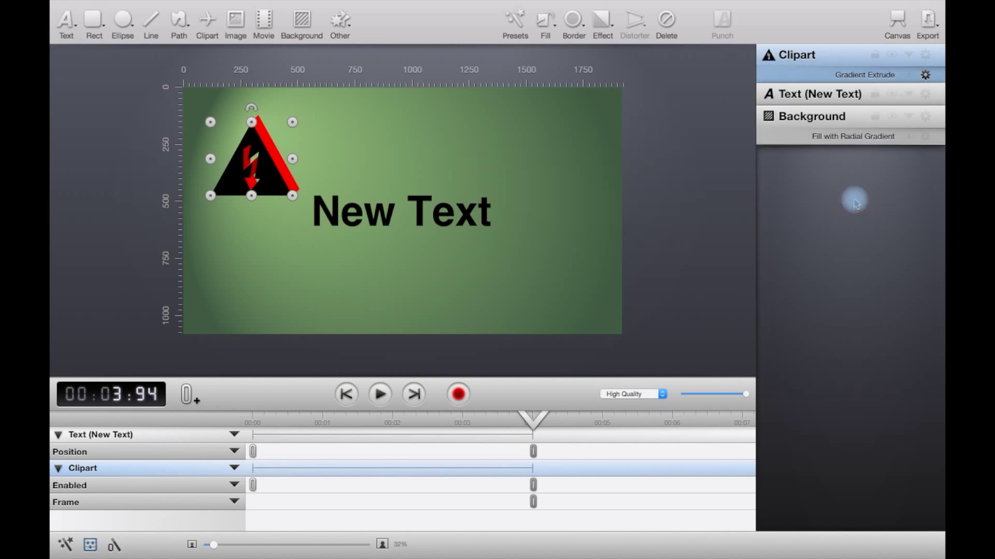
# - Browse the Effect menu's Glow, Mask and Other submenus without adding an effect
pyautogui.click(601, 21)
pyautogui.moveTo(650, 89)
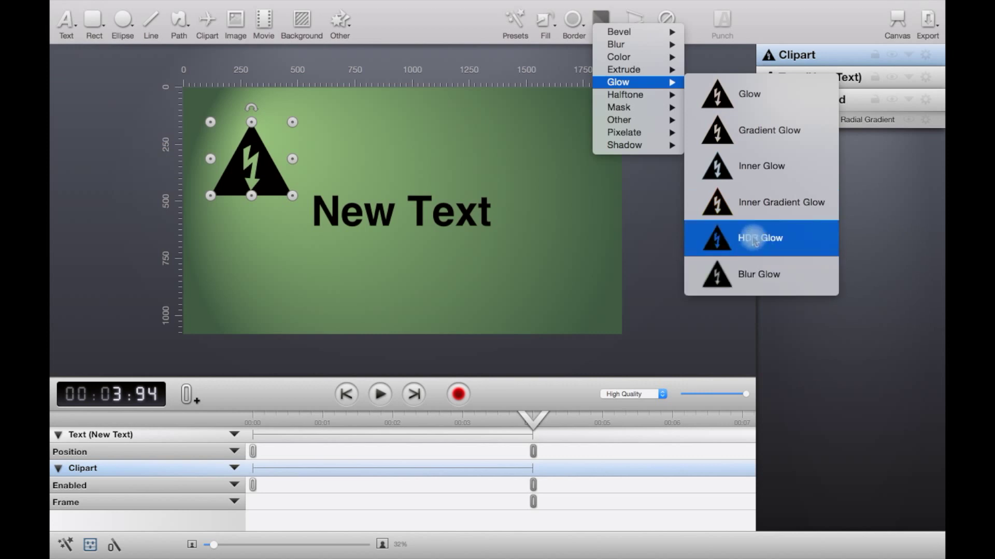
pyautogui.click(539, 67)
pyautogui.click(610, 40)
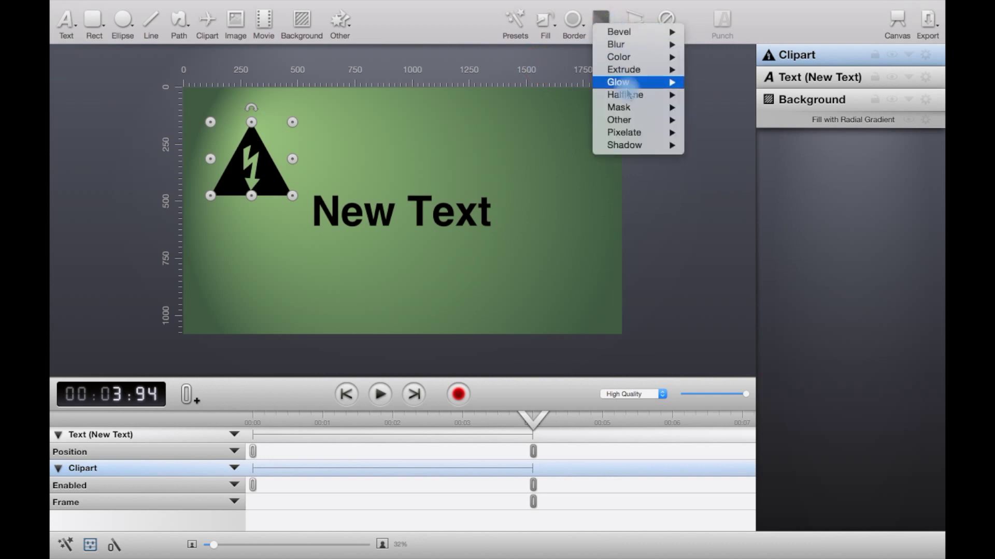
pyautogui.moveTo(643, 108)
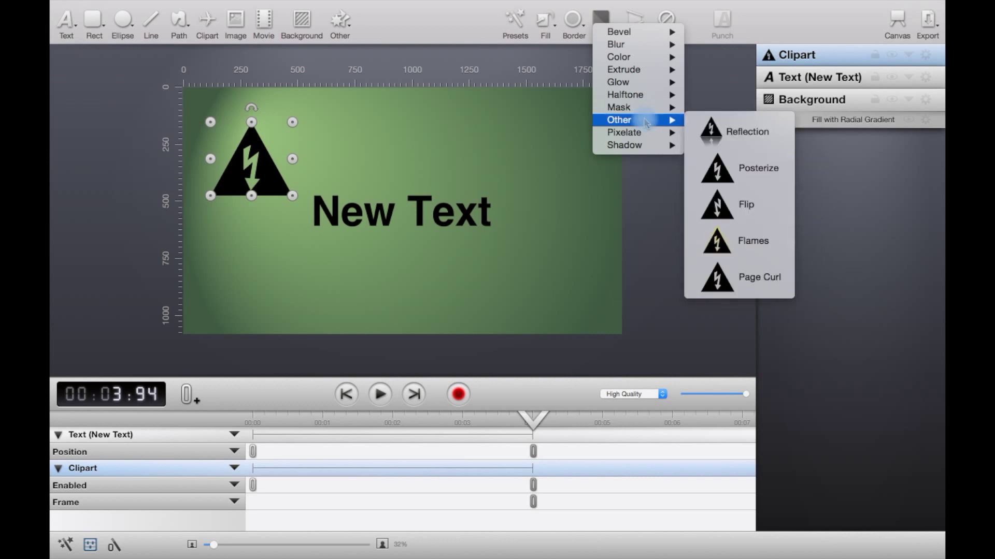
# - Add a Reflection and an Inner Shadow (radius 2, opacity 60) to the hazard clipart
pyautogui.click(715, 132)
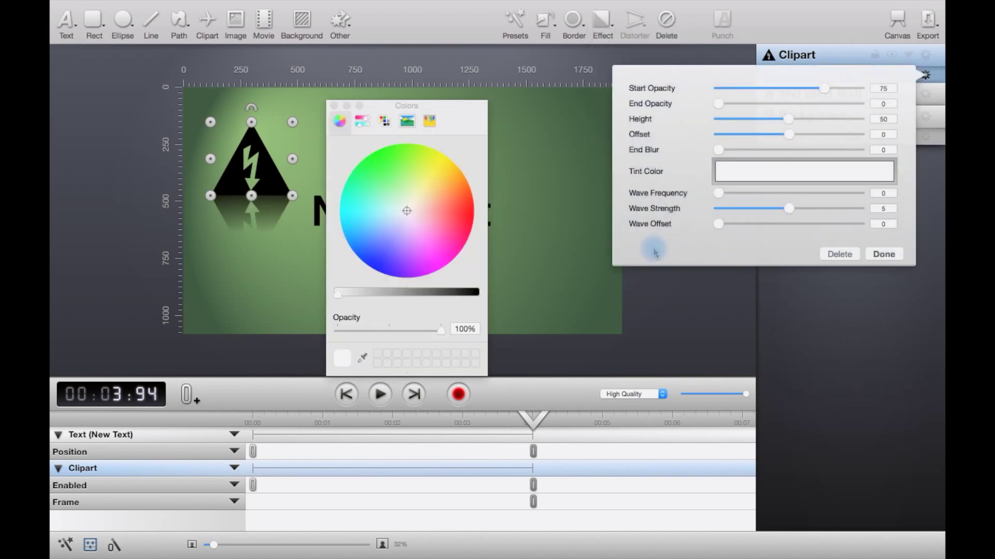
pyautogui.click(883, 254)
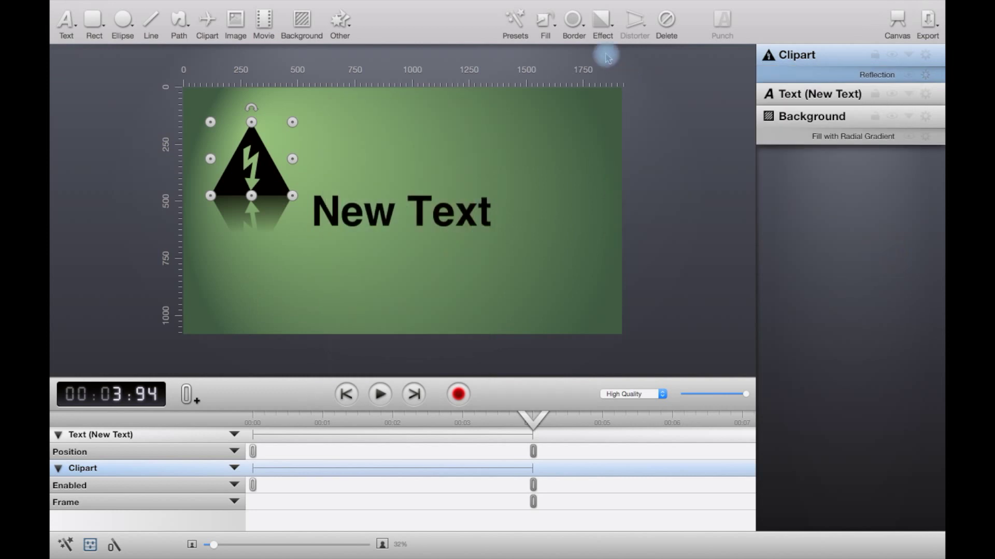
pyautogui.click(601, 20)
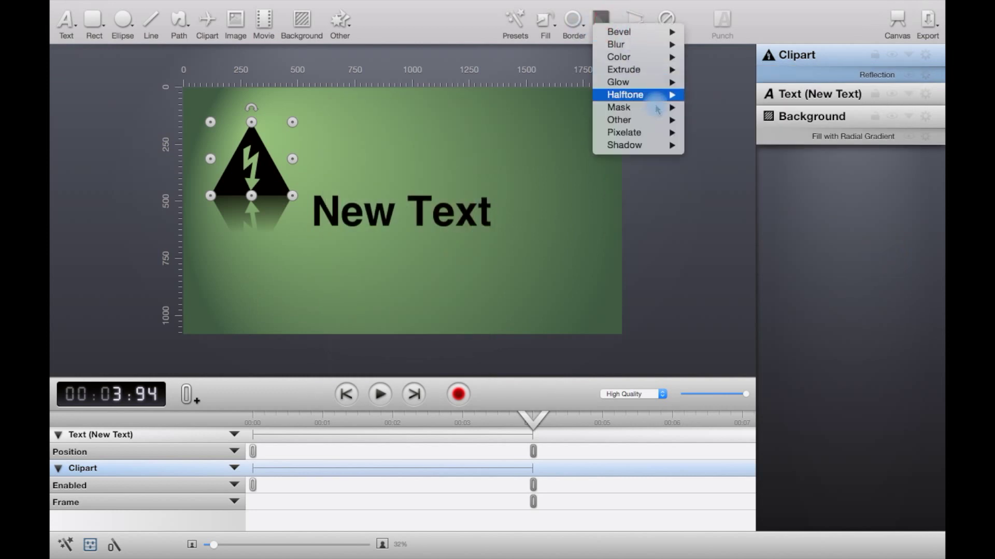
pyautogui.moveTo(658, 134)
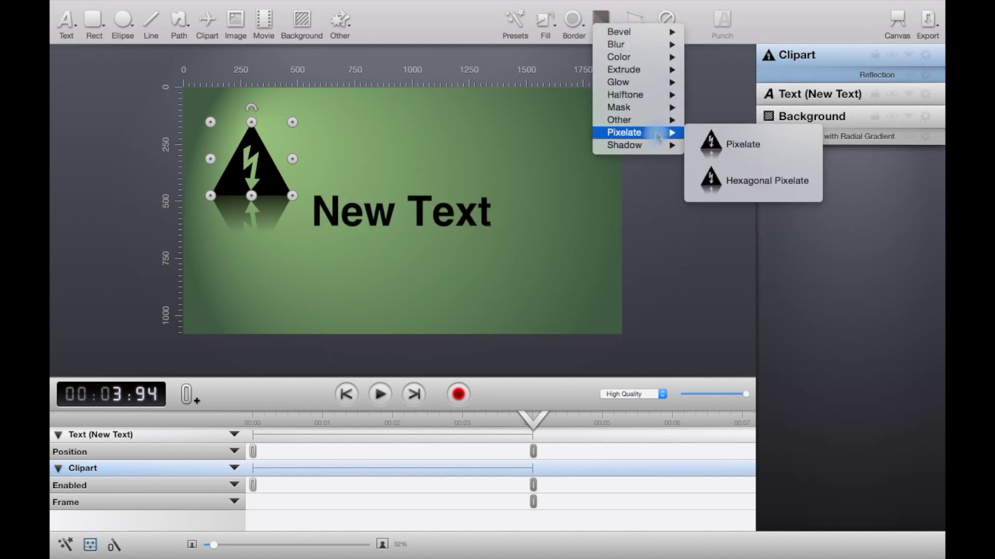
pyautogui.moveTo(661, 152)
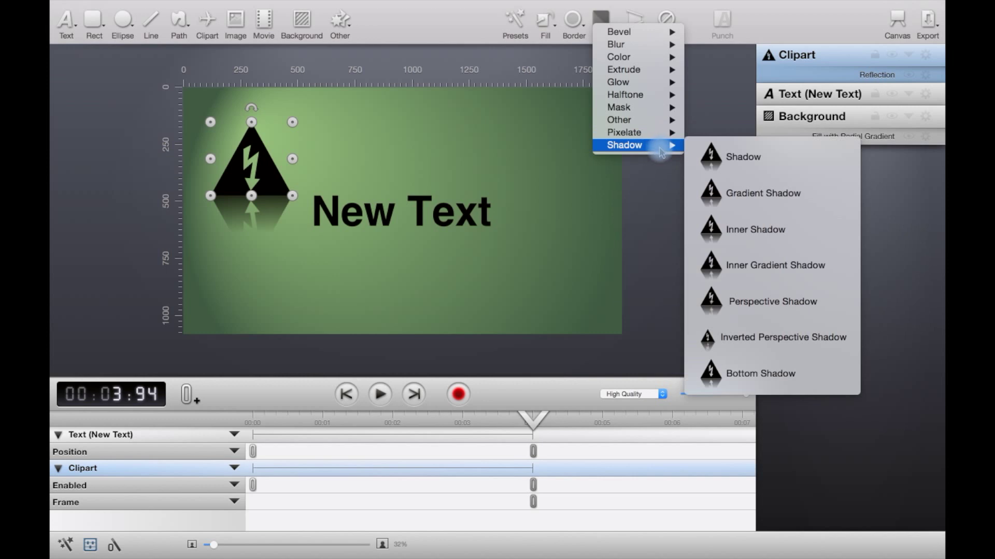
pyautogui.click(741, 228)
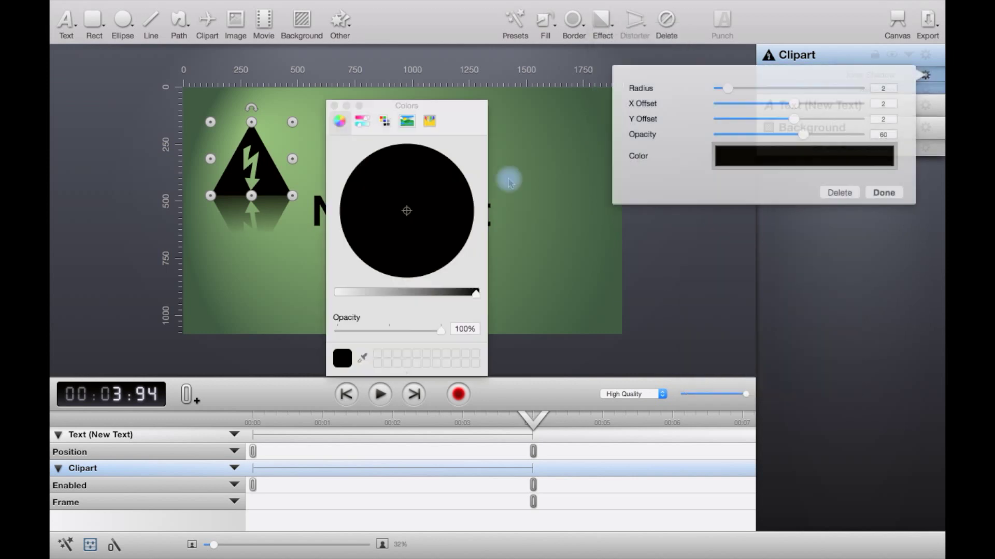
pyautogui.click(334, 105)
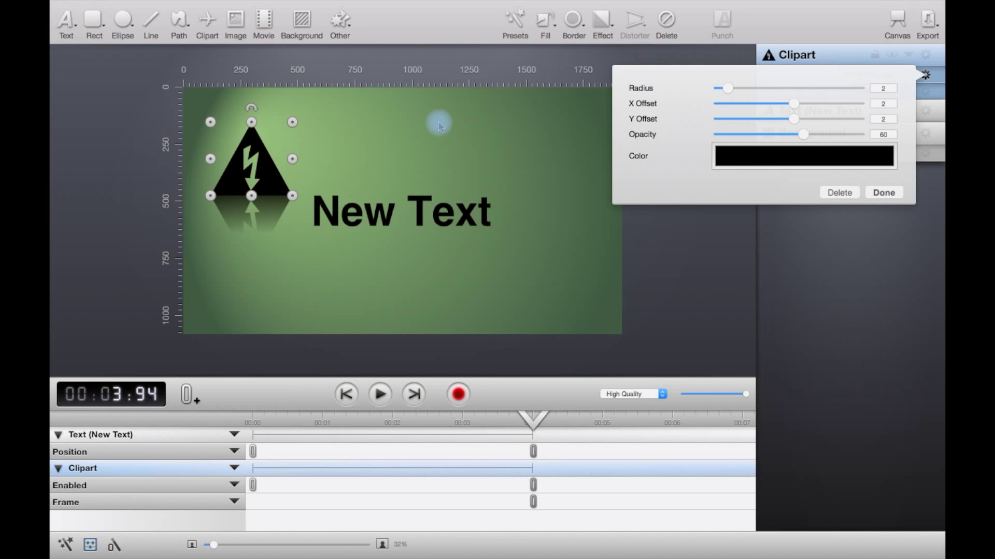
pyautogui.click(771, 202)
pyautogui.click(771, 203)
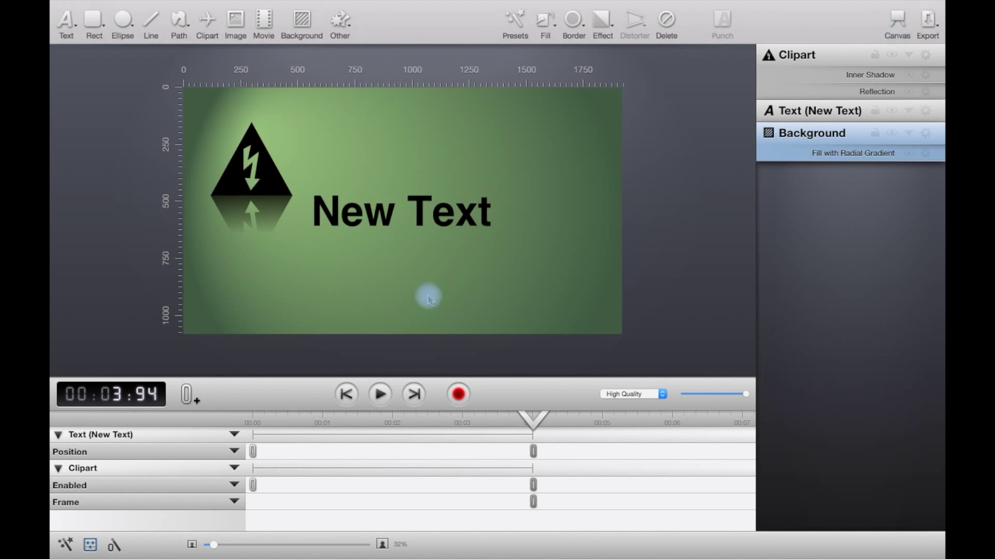
pyautogui.click(528, 181)
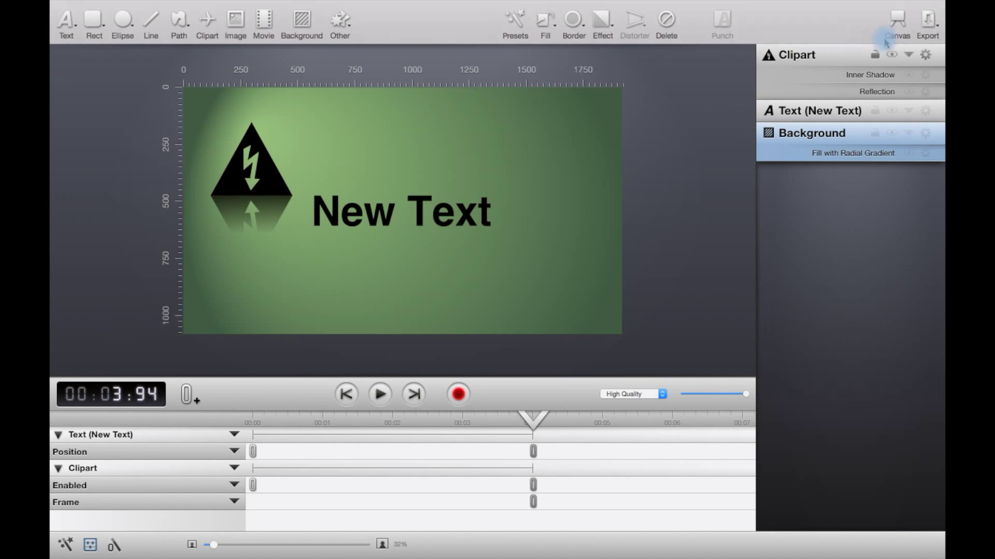
# - In Edit Canvas, try the Size to fit to objects and fit-in-window options
pyautogui.click(896, 20)
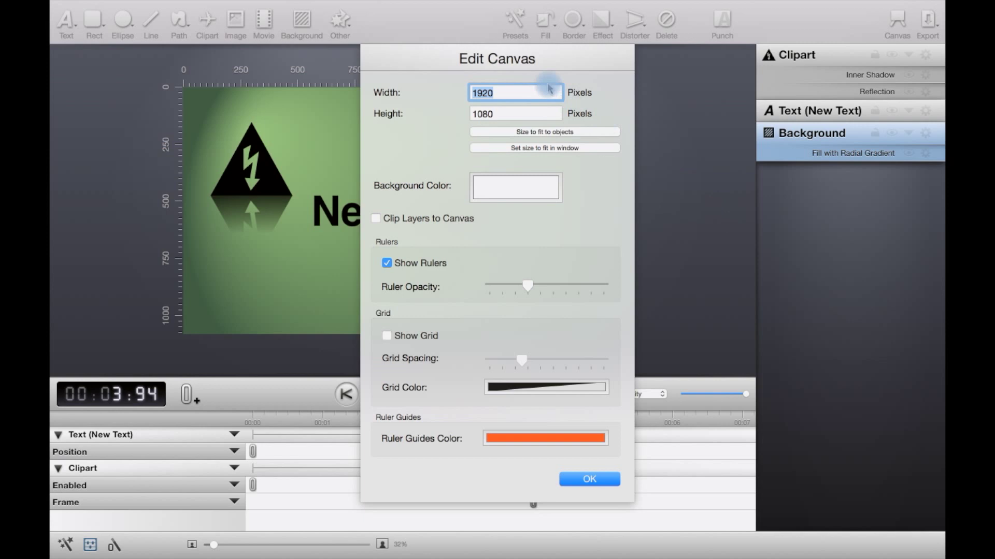
pyautogui.click(510, 91)
pyautogui.click(513, 112)
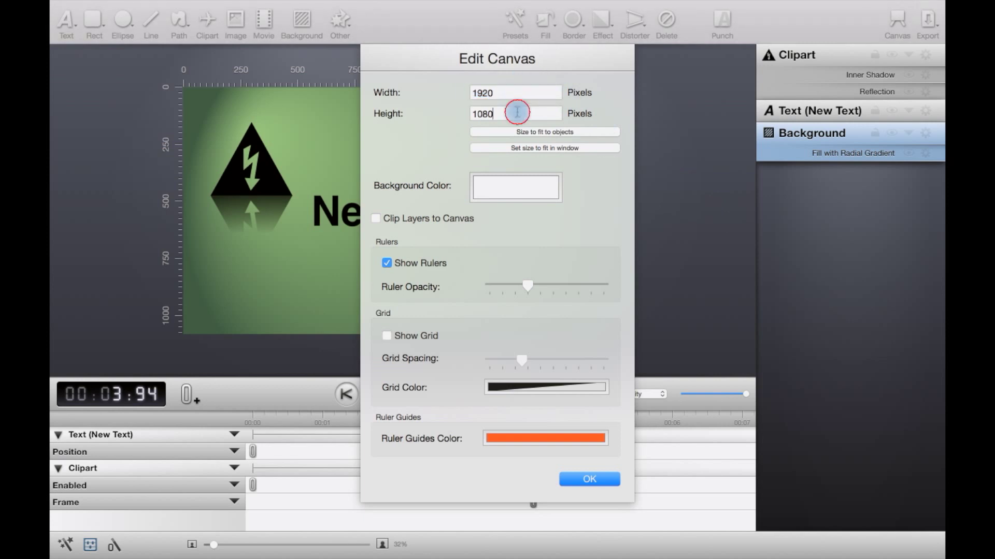
pyautogui.click(536, 136)
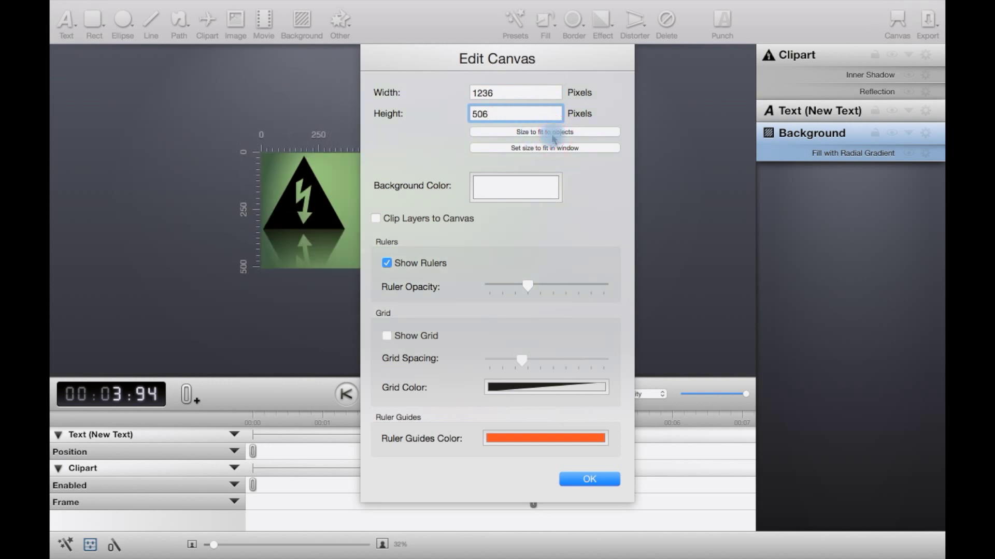
pyautogui.click(550, 151)
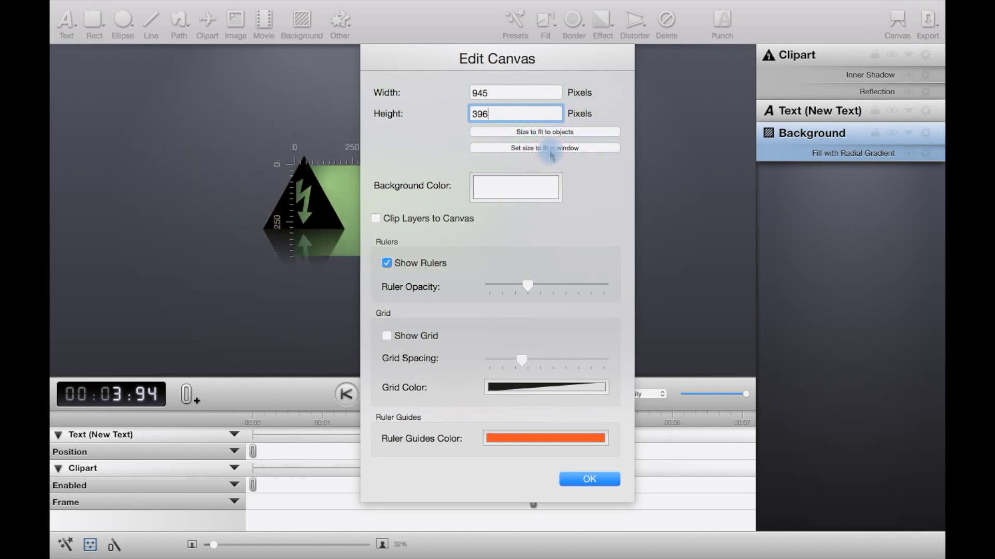
pyautogui.click(543, 135)
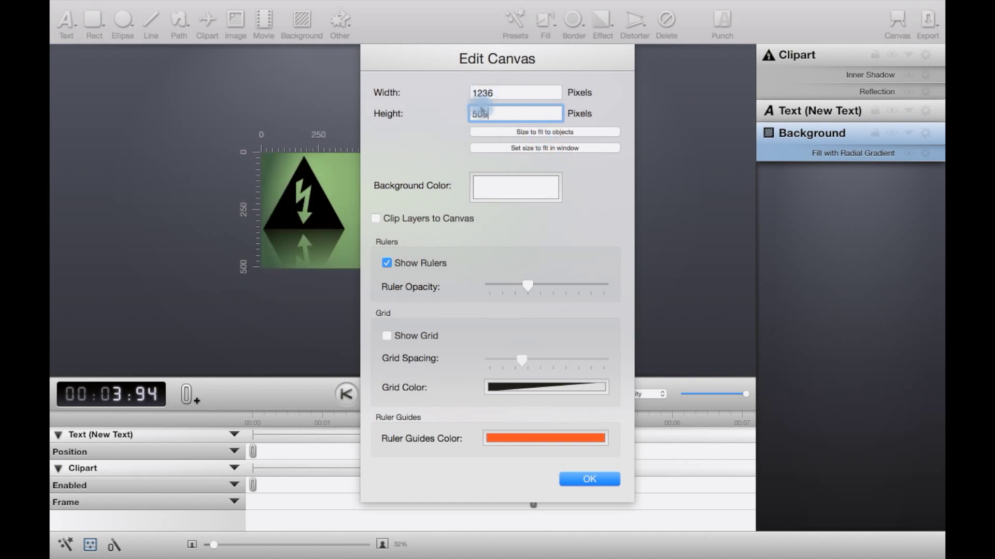
# - Re-enter a 1920 × 1080 canvas size, turn on Show Grid, and apply
pyautogui.click(499, 112)
pyautogui.doubleClick(493, 94)
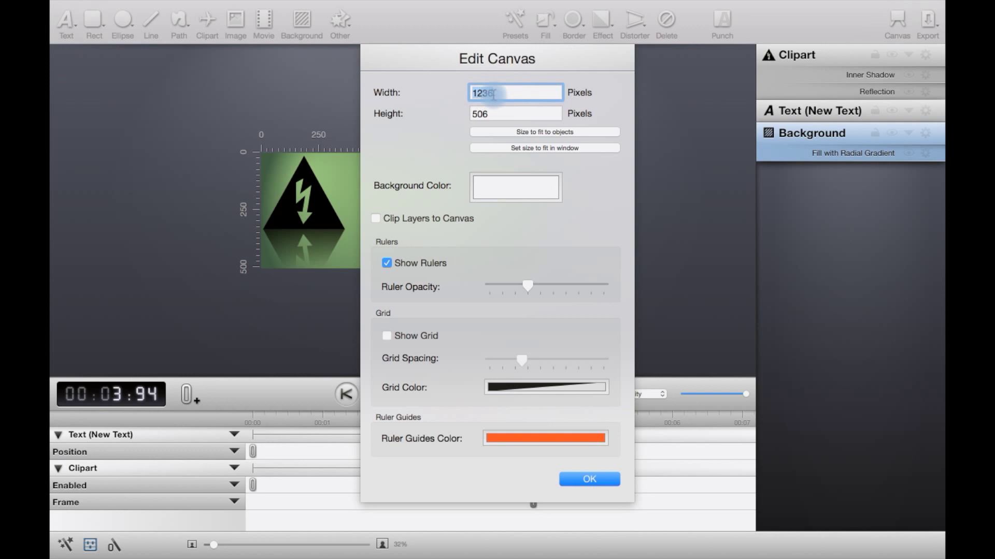
pyautogui.write('1')
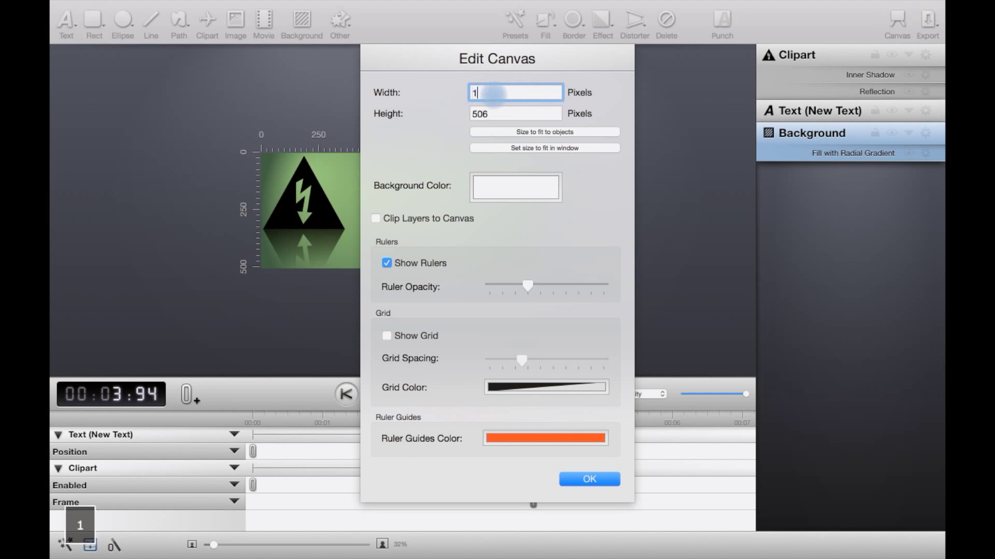
pyautogui.write('92')
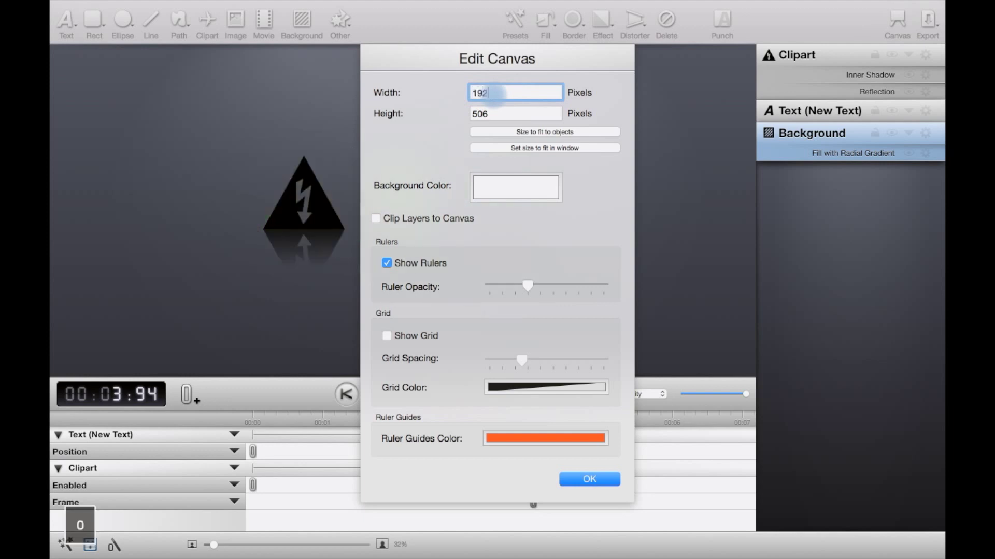
pyautogui.write('0')
pyautogui.press('Tab')
pyautogui.write('108')
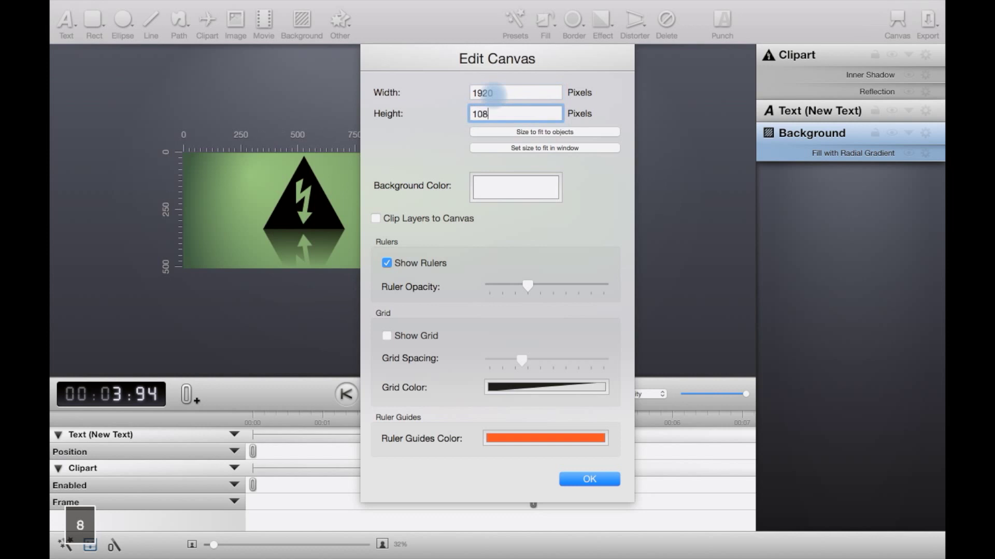
pyautogui.write('0')
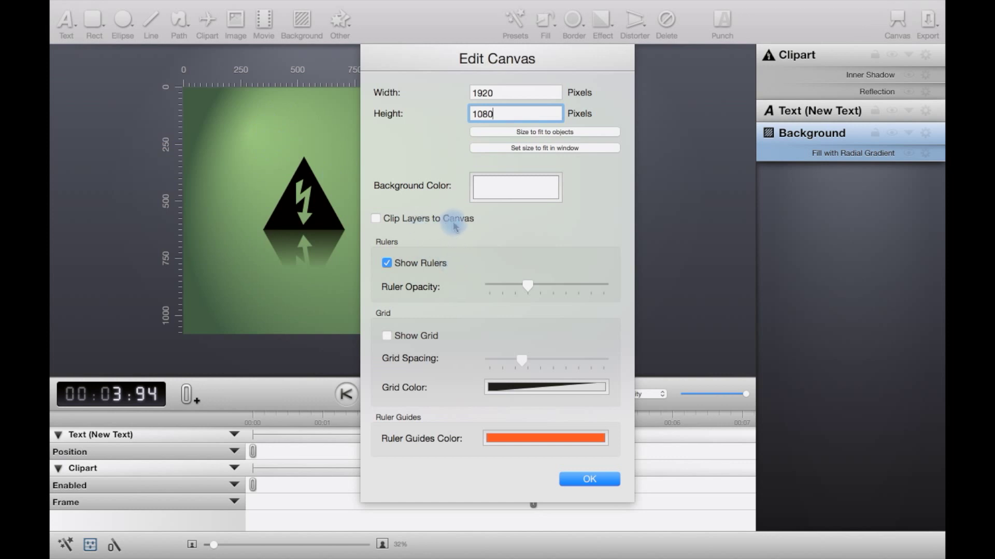
pyautogui.click(405, 340)
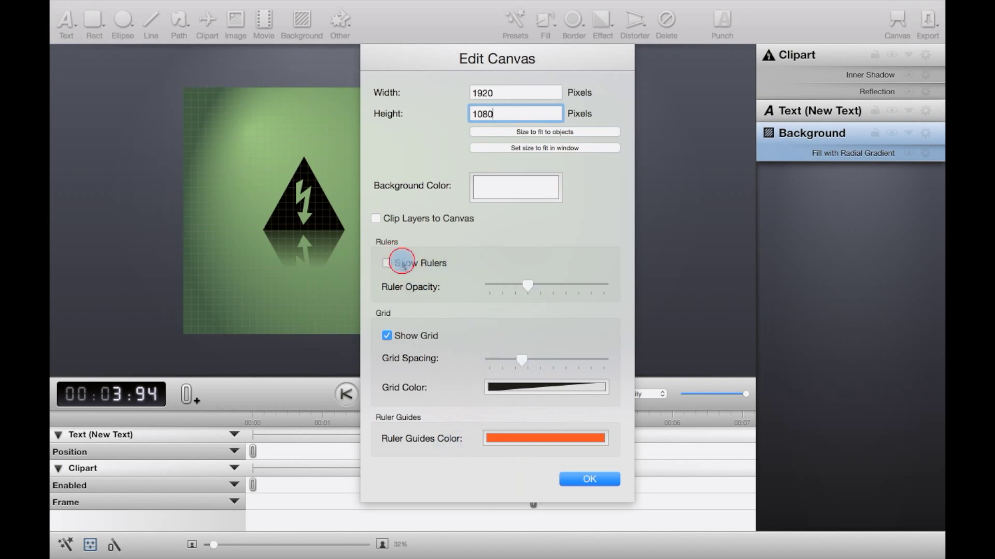
pyautogui.click(590, 476)
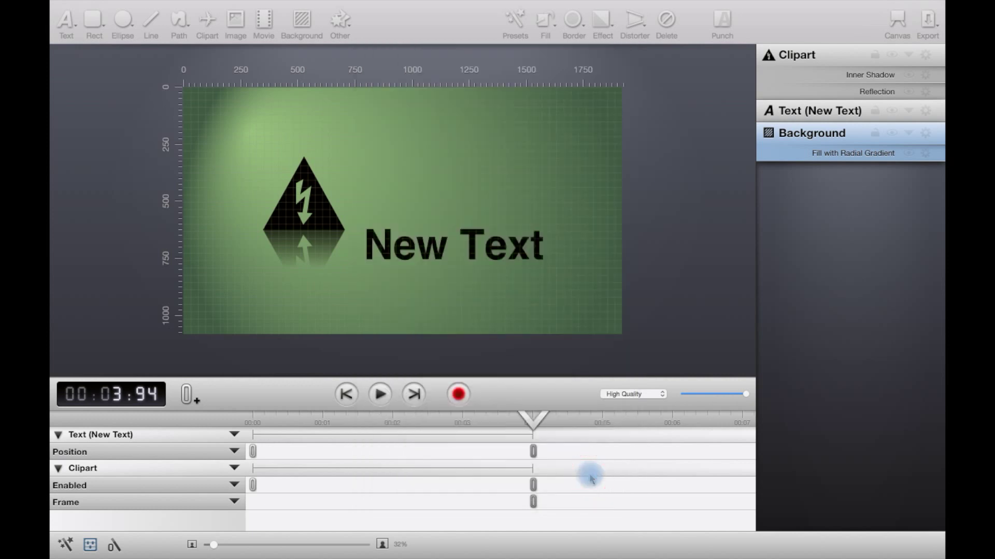
# - Choose Export as Movie… to view the H.264, 30 fps, High-quality export settings
pyautogui.click(937, 31)
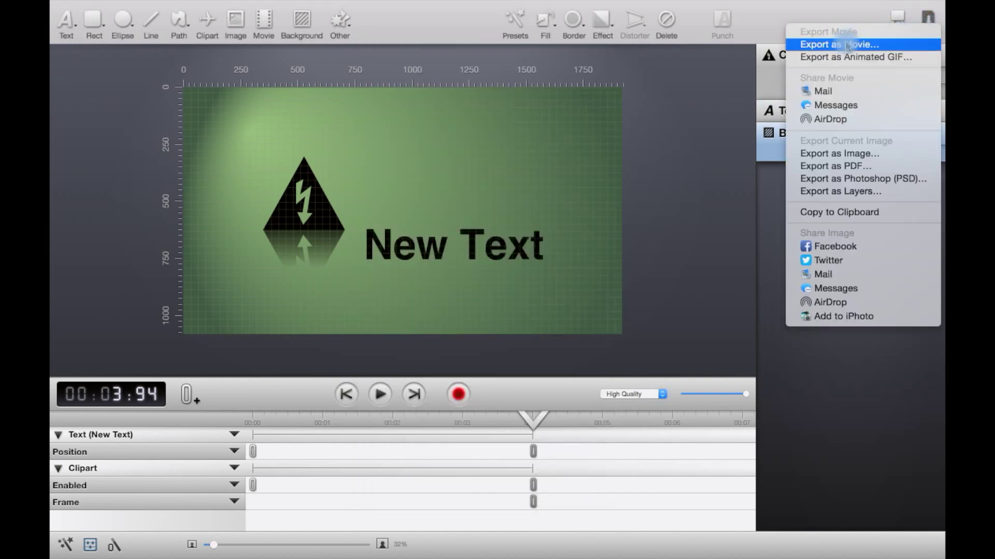
pyautogui.click(884, 44)
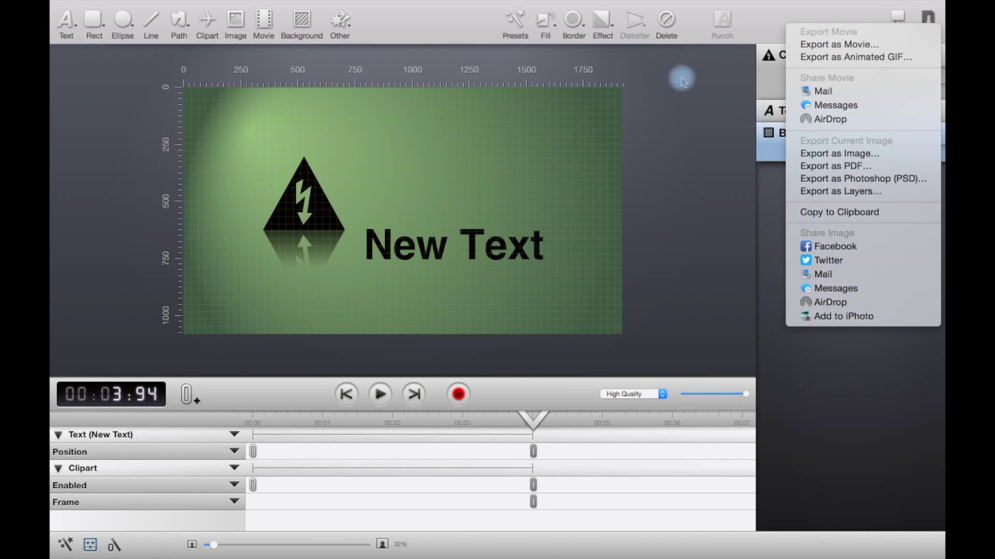
pyautogui.click(811, 46)
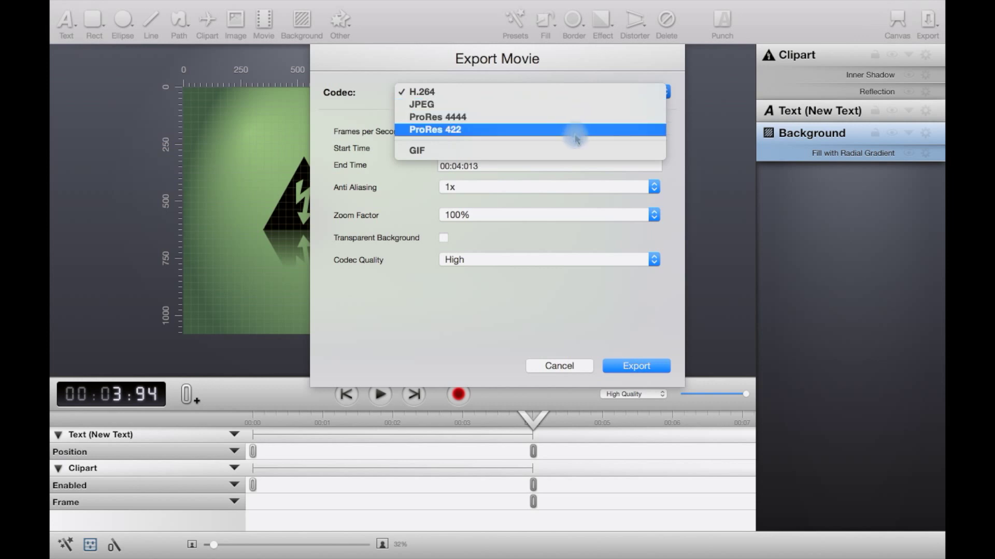
# - Review the movie settings (H.264, 4x anti-aliasing, High quality), then cancel the export
pyautogui.click(365, 214)
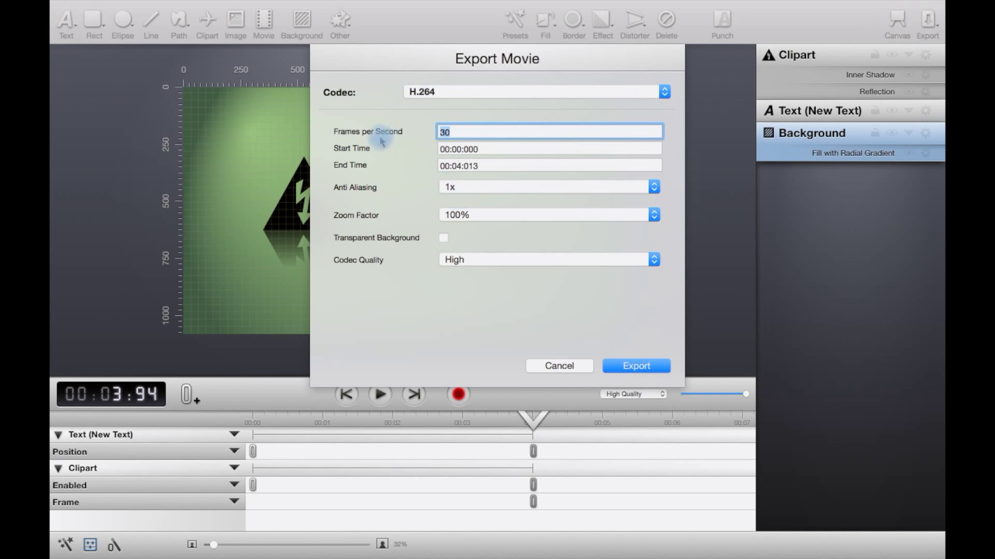
pyautogui.click(443, 134)
pyautogui.click(461, 132)
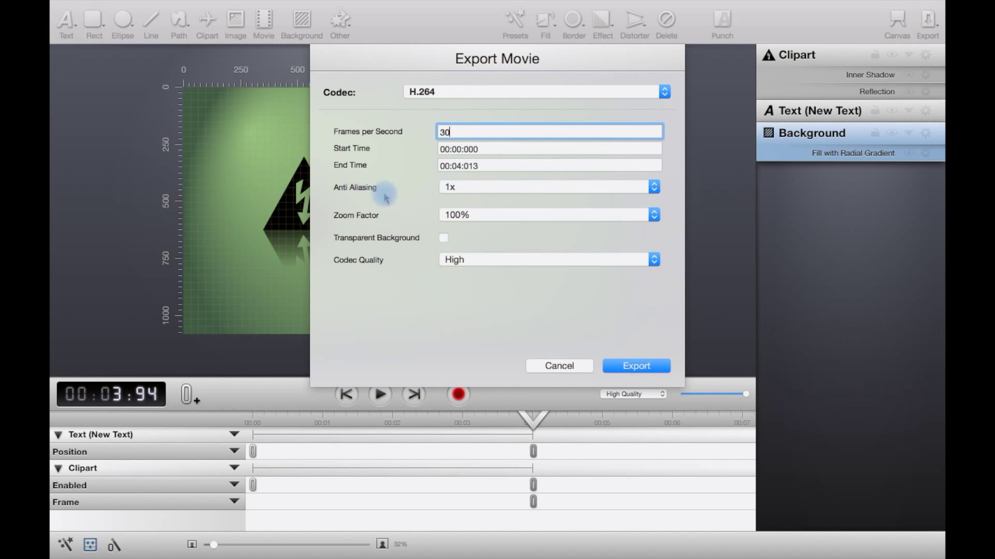
pyautogui.click(473, 189)
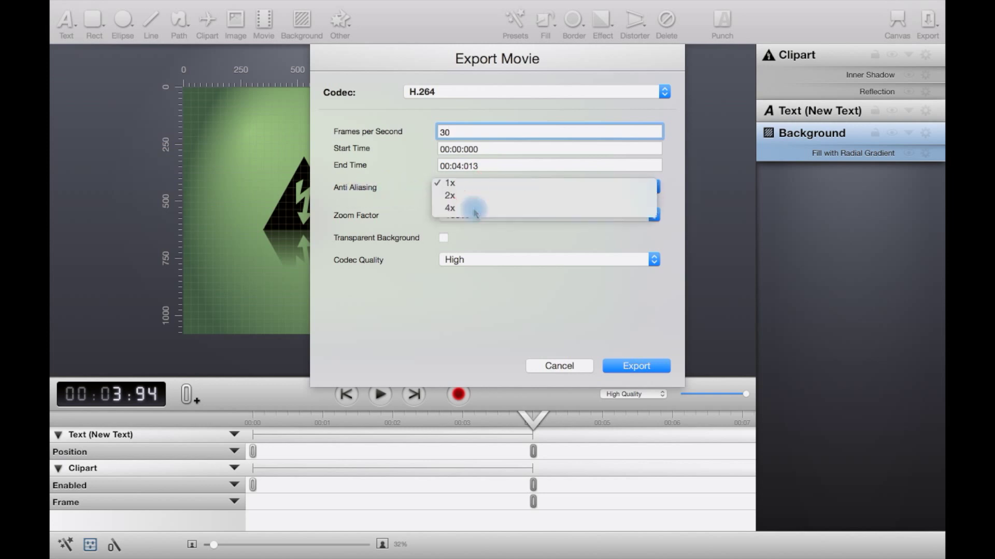
pyautogui.click(474, 213)
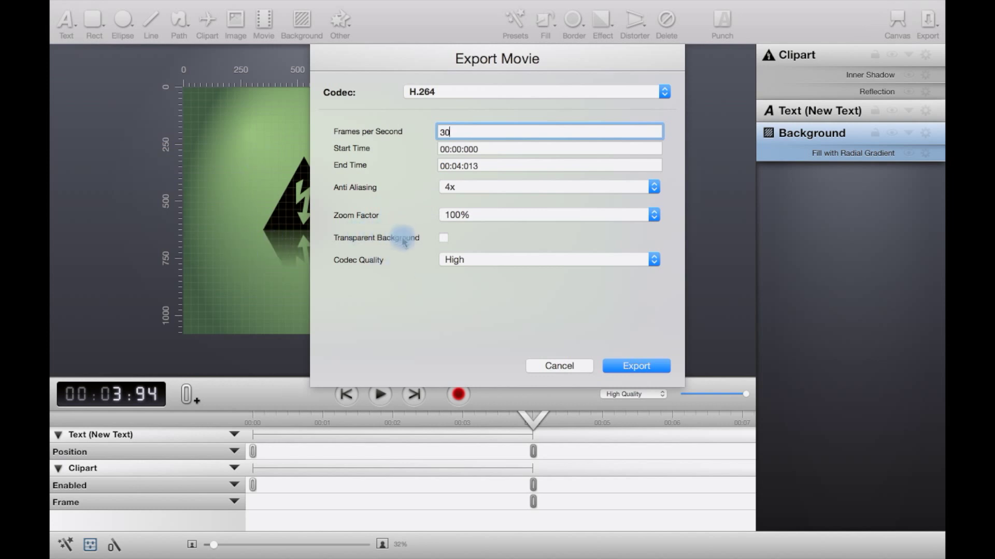
pyautogui.click(443, 238)
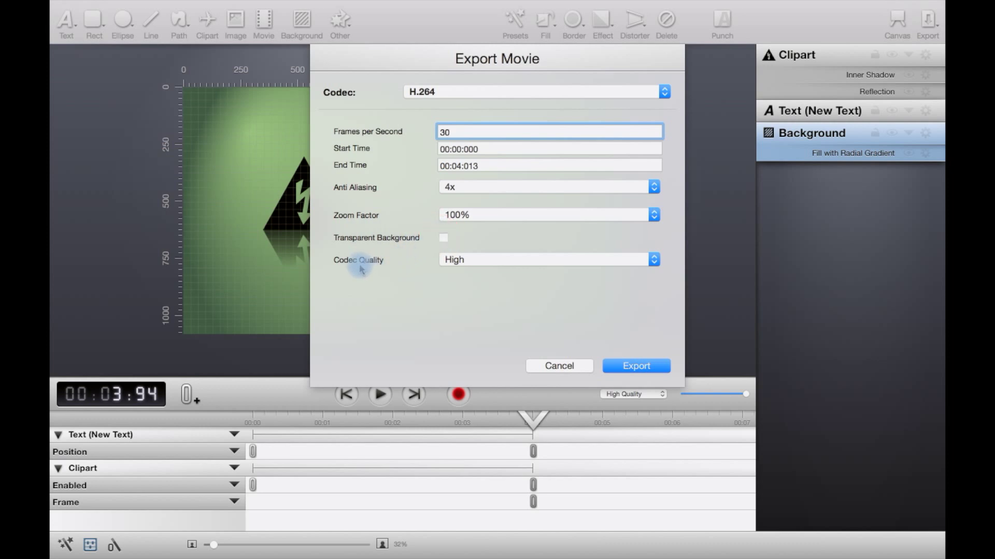
pyautogui.click(481, 261)
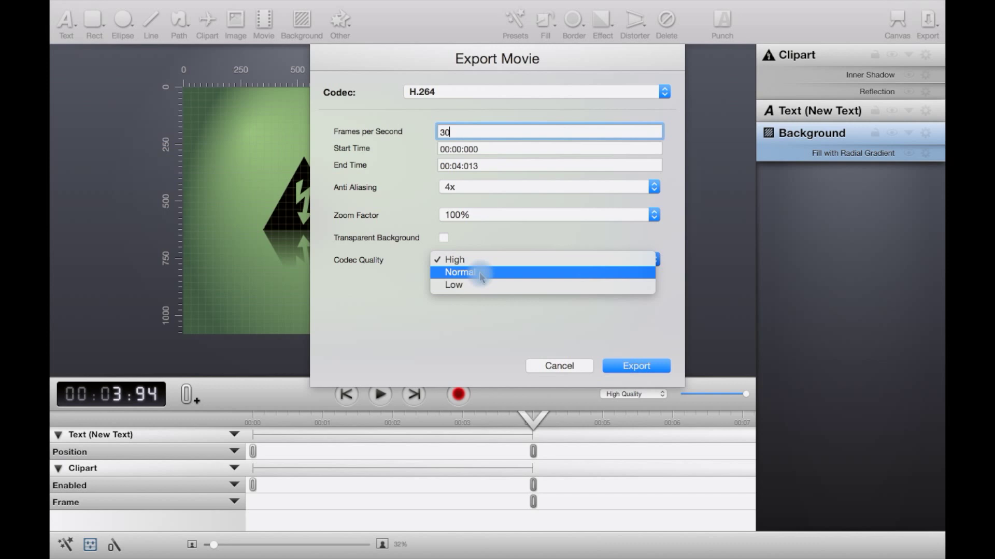
pyautogui.click(376, 294)
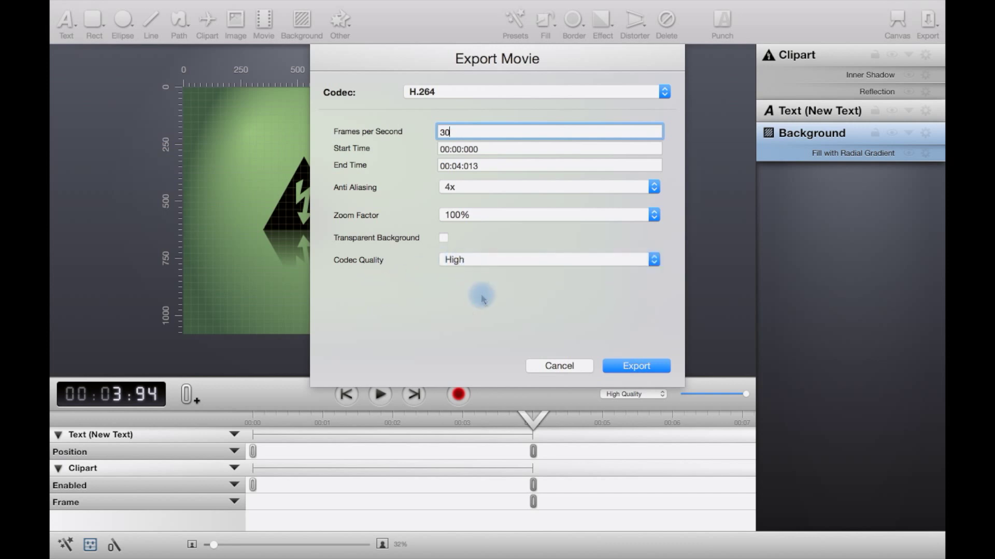
pyautogui.click(560, 363)
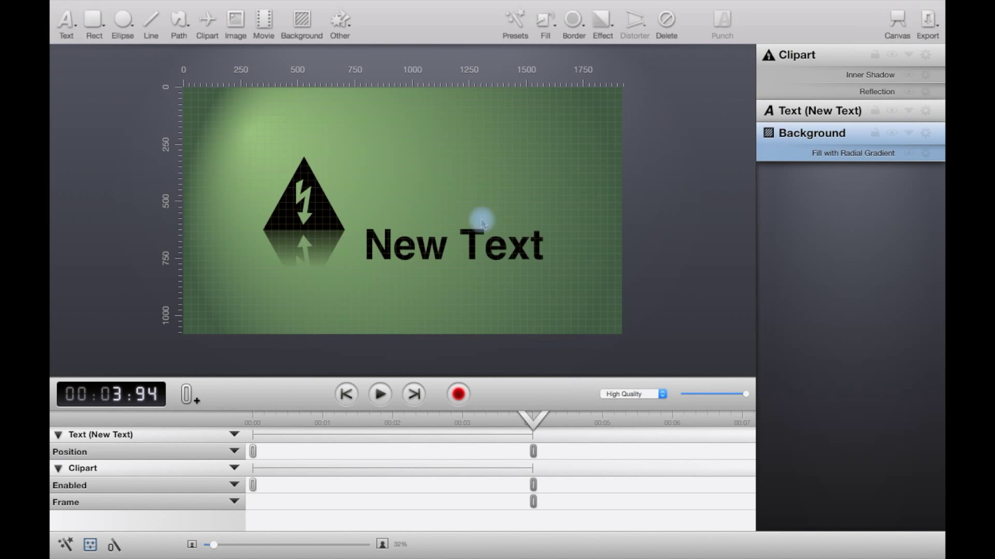
# - Open Animationist's Preferences and view the Snapping pane
pyautogui.click(141, 6)
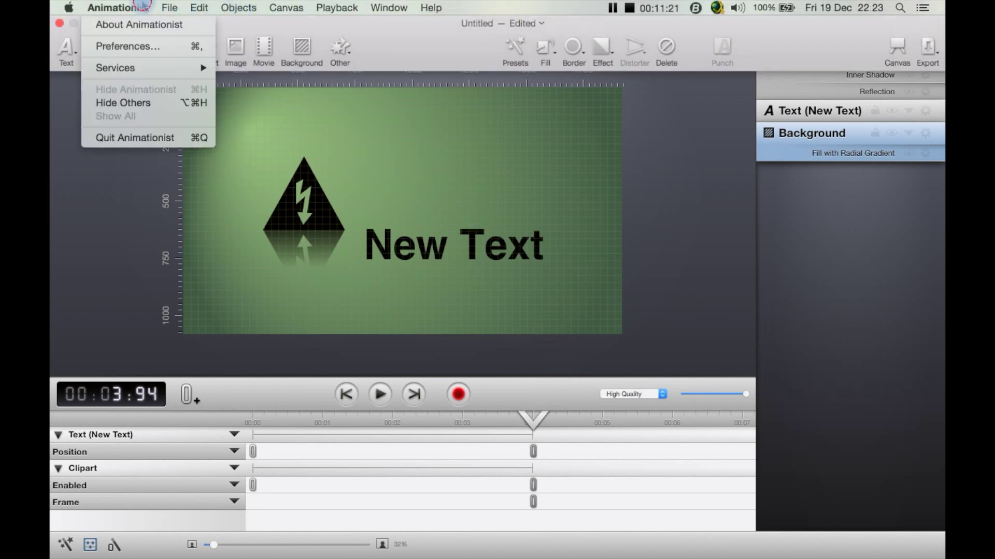
pyautogui.click(137, 46)
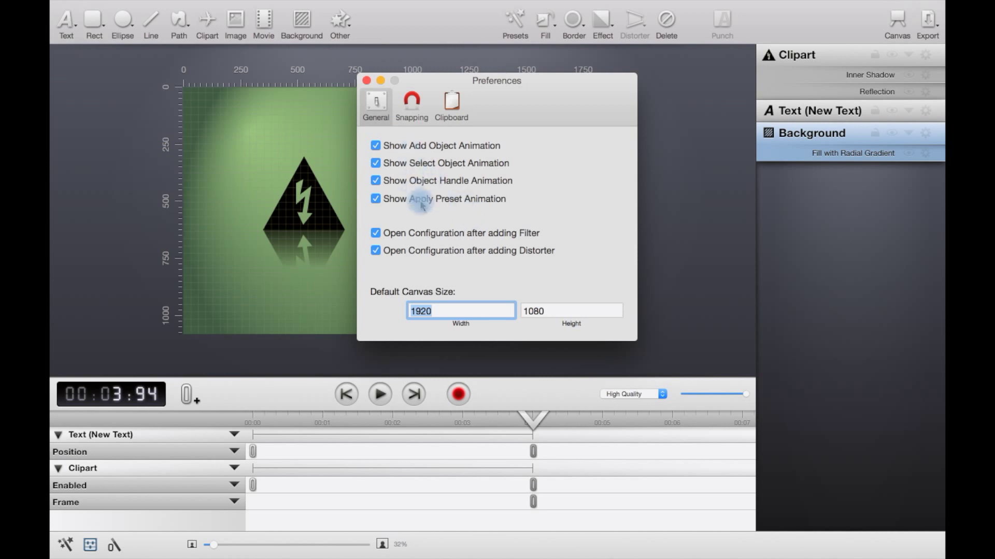
pyautogui.click(410, 118)
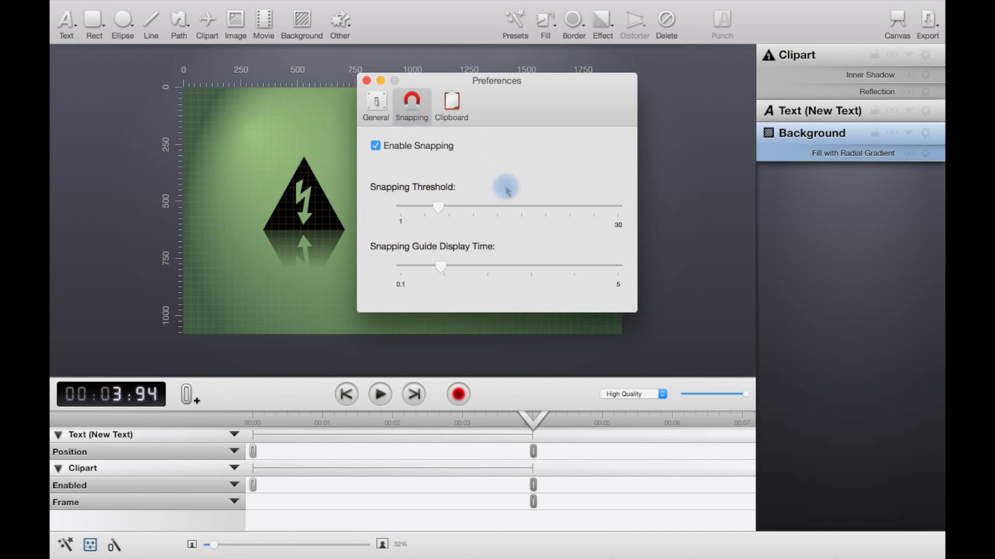
# - Set clipboard export to 300 DPI and 4x anti-aliasing, with transparent background turned off
pyautogui.click(451, 115)
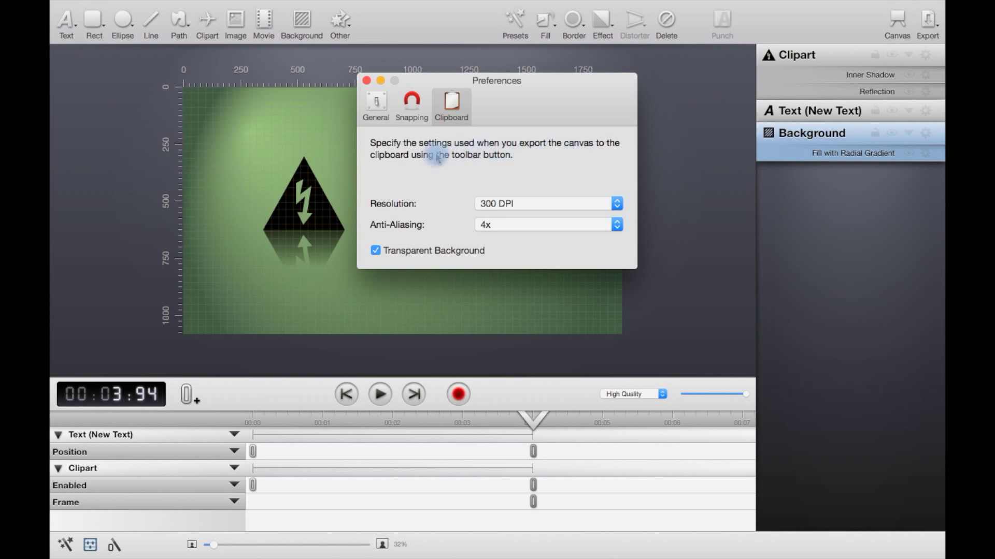
pyautogui.click(534, 207)
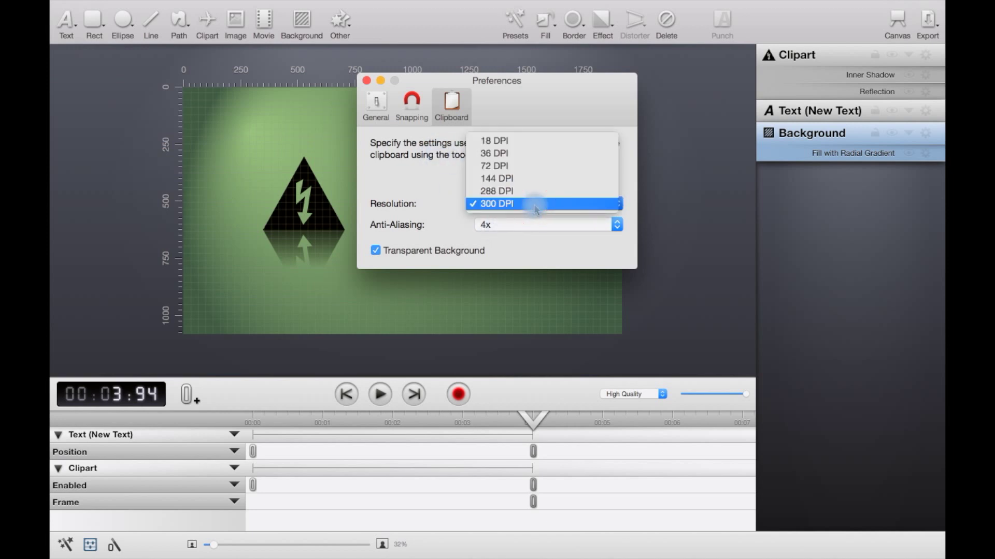
pyautogui.click(535, 207)
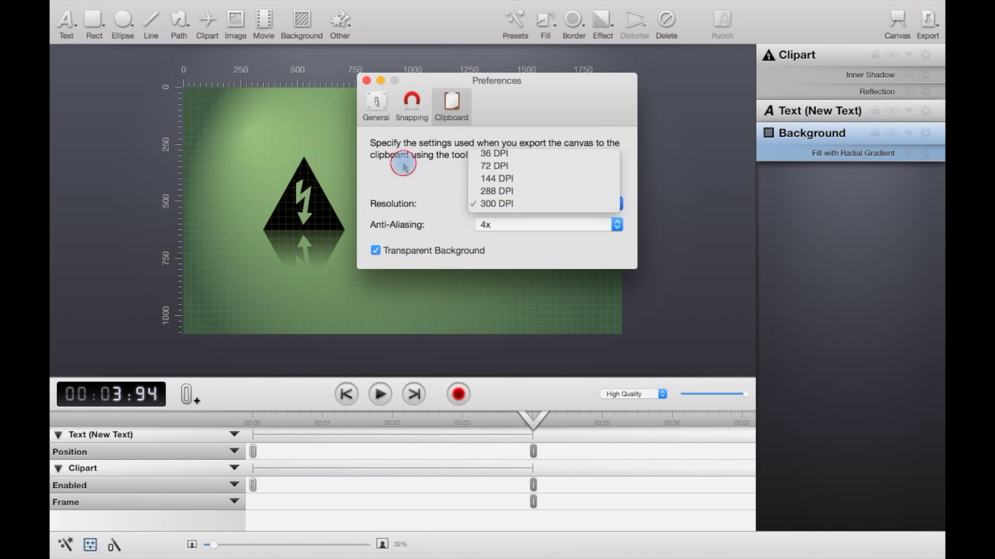
pyautogui.click(508, 226)
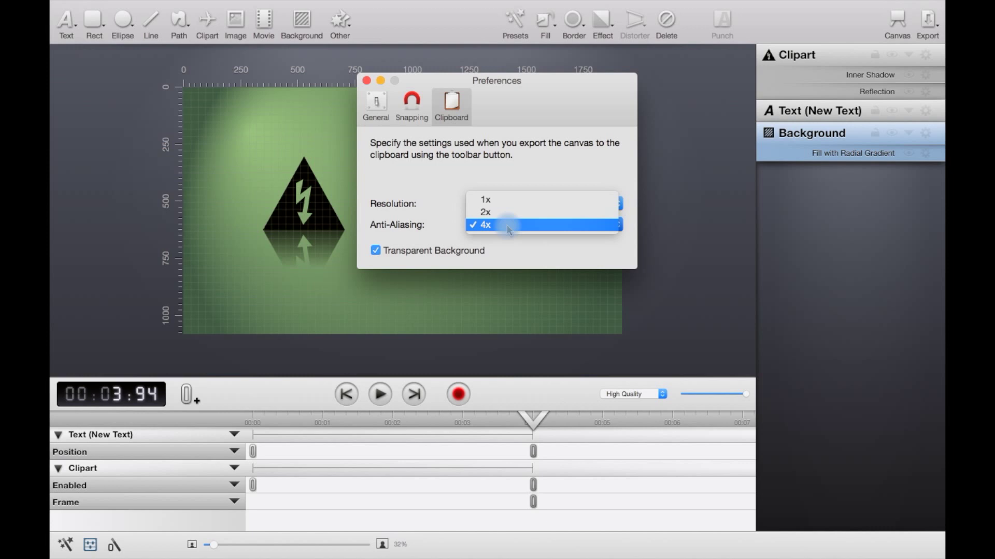
pyautogui.click(490, 200)
pyautogui.click(507, 225)
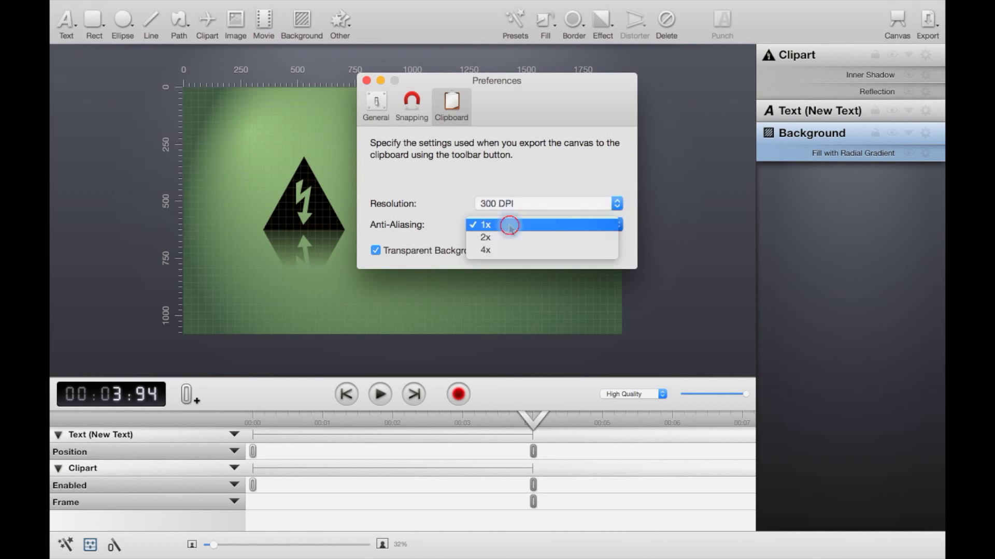
pyautogui.click(505, 241)
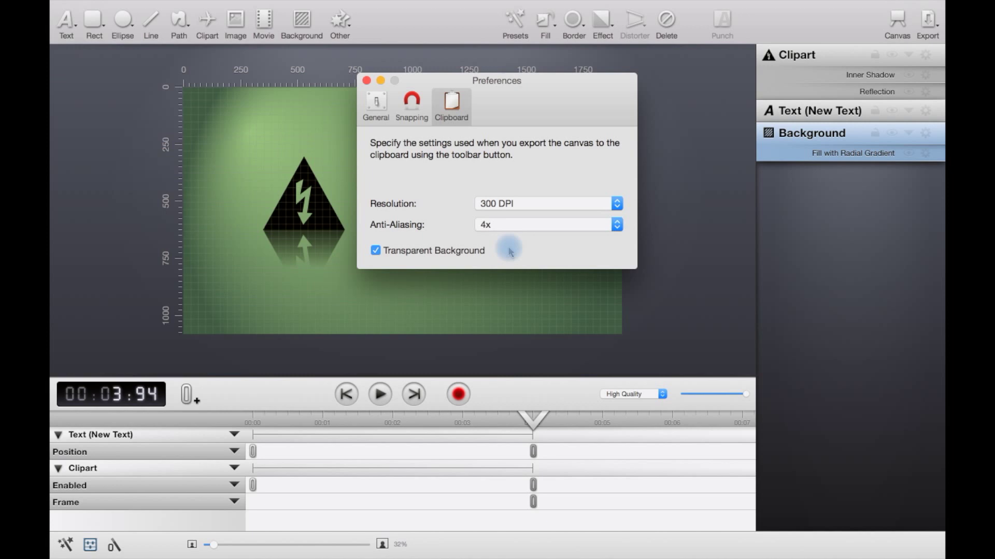
pyautogui.click(400, 251)
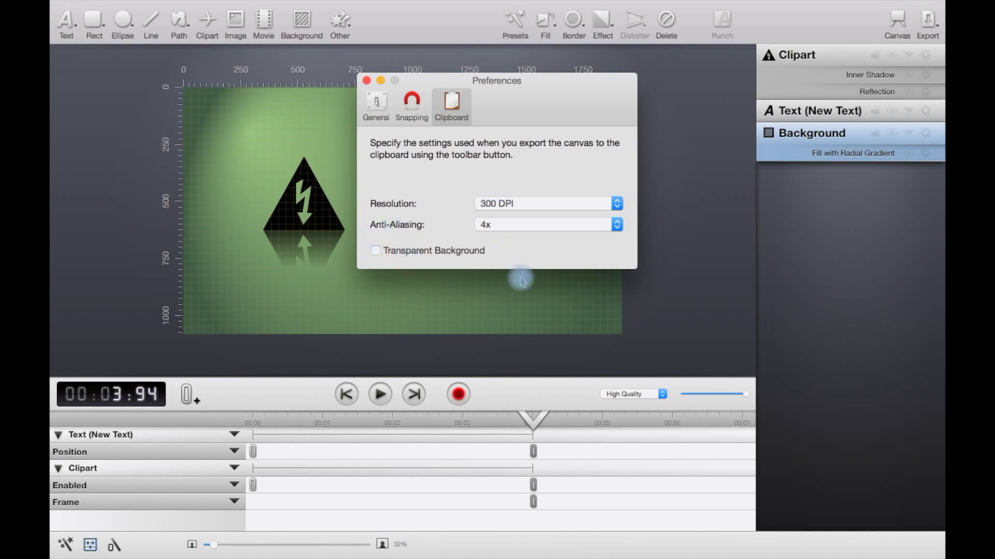
pyautogui.click(366, 80)
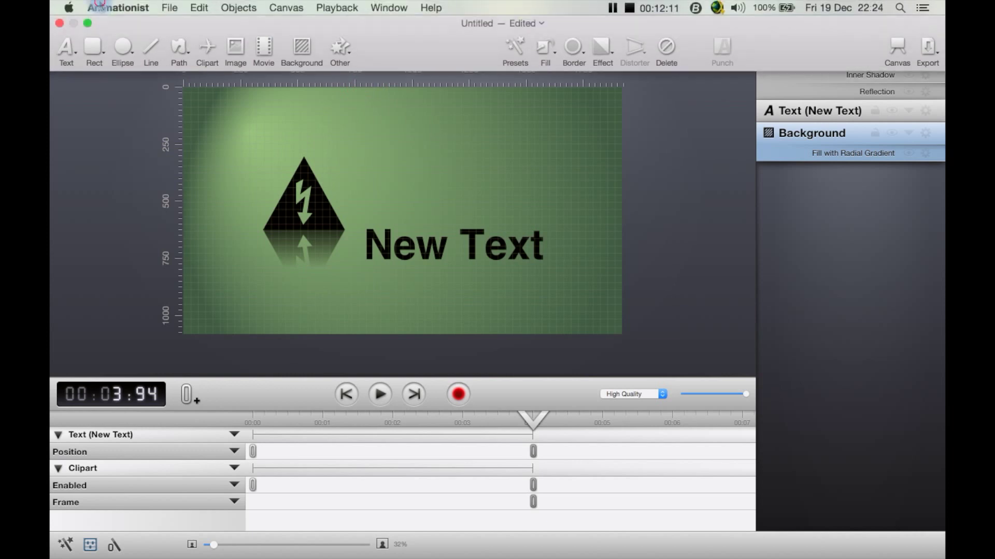
pyautogui.click(118, 7)
pyautogui.click(133, 26)
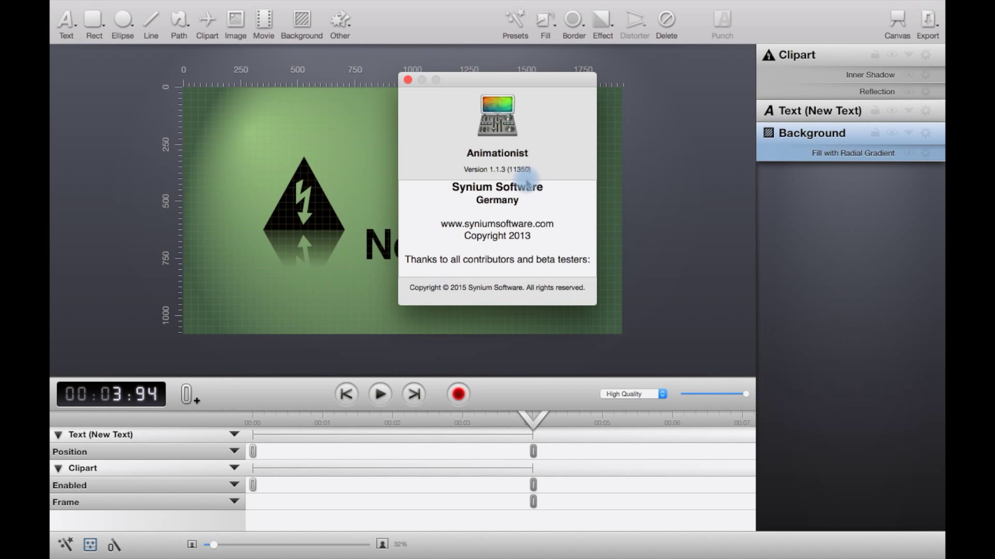
pyautogui.press('super+w')
pyautogui.click(144, 9)
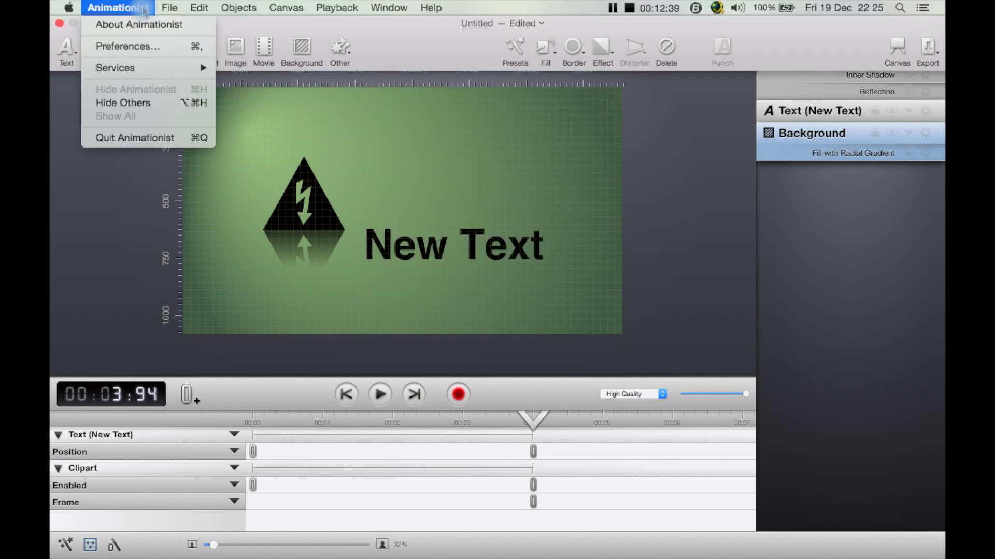
pyautogui.moveTo(172, 9)
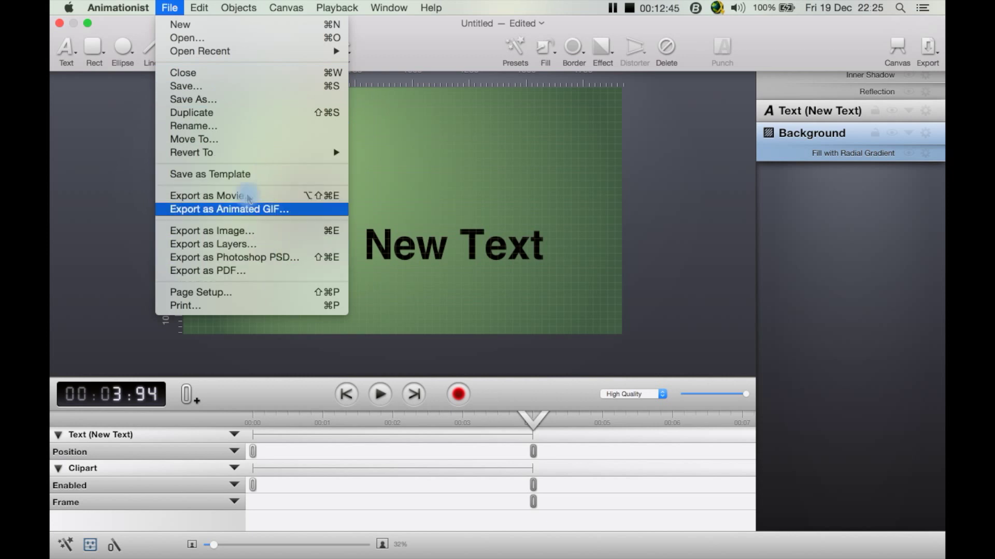
pyautogui.moveTo(203, 10)
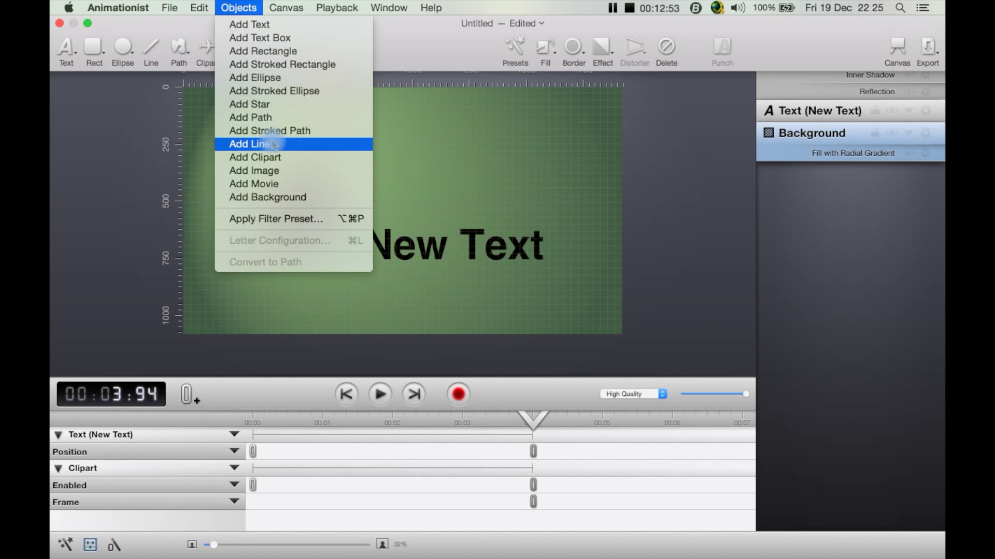
pyautogui.moveTo(271, 4)
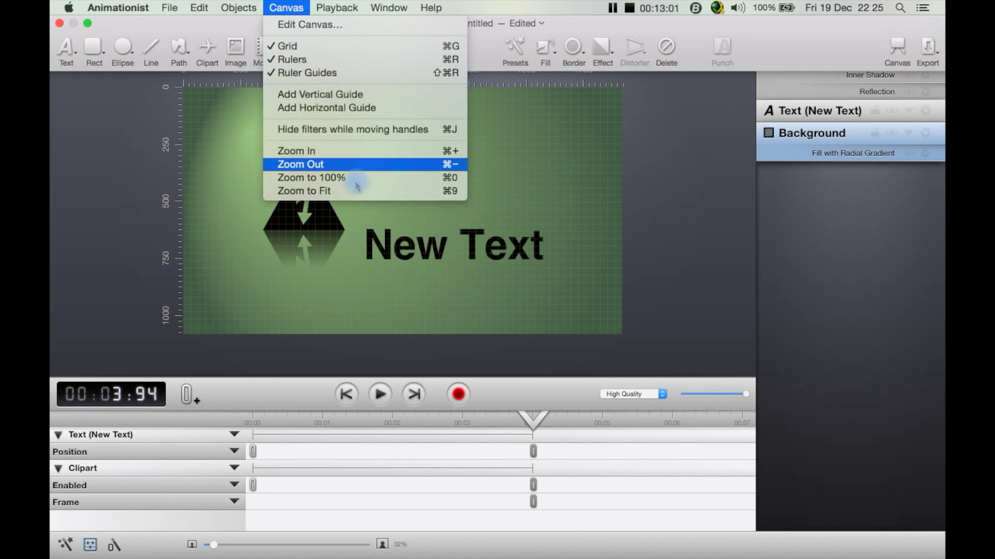
pyautogui.moveTo(337, 7)
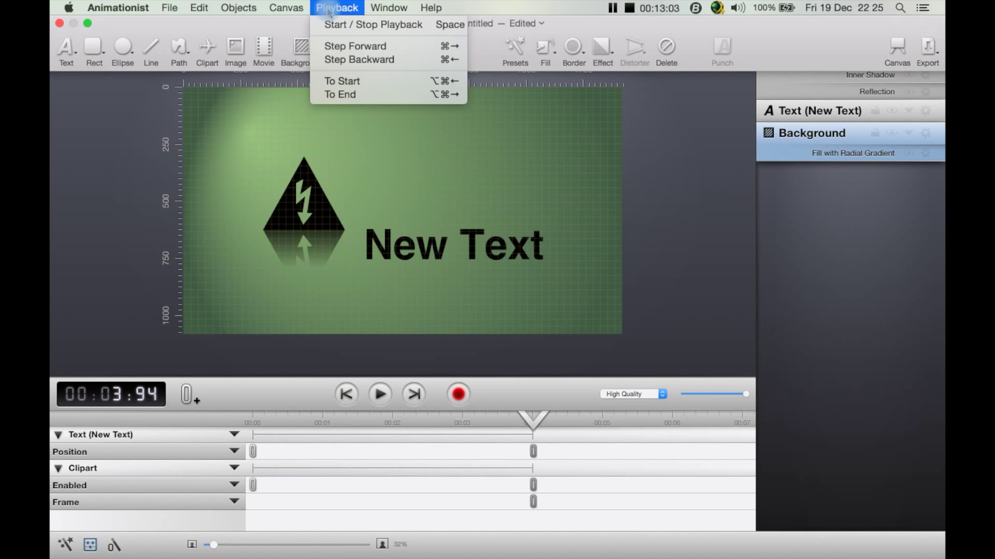
pyautogui.moveTo(389, 9)
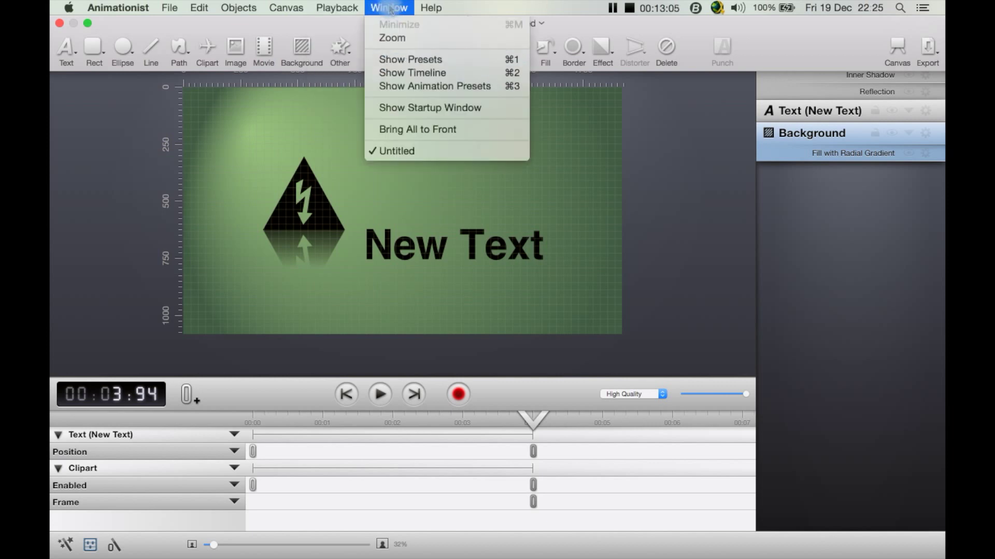
# - Show the background presets, swap them for the timeline, then hide the timeline
pyautogui.click(417, 64)
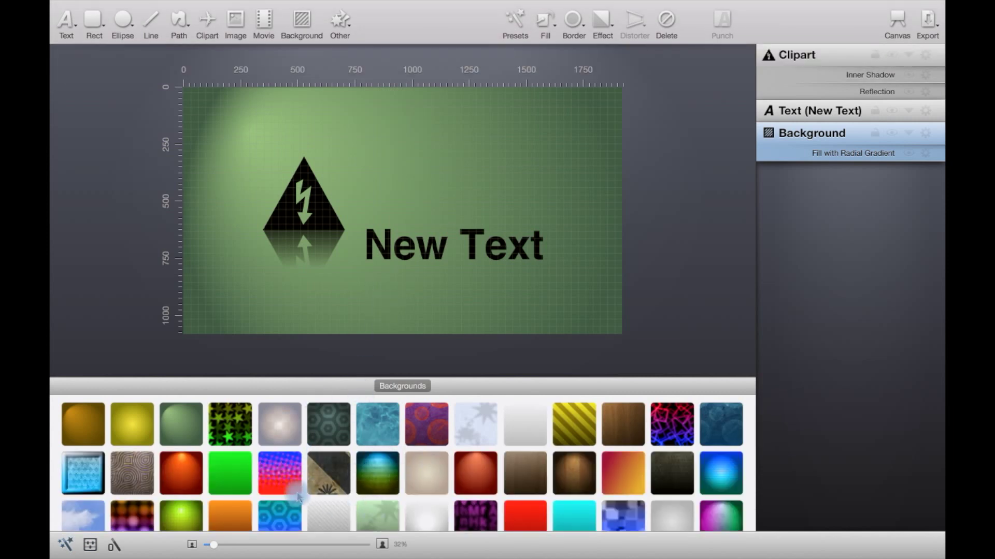
pyautogui.moveTo(357, 5)
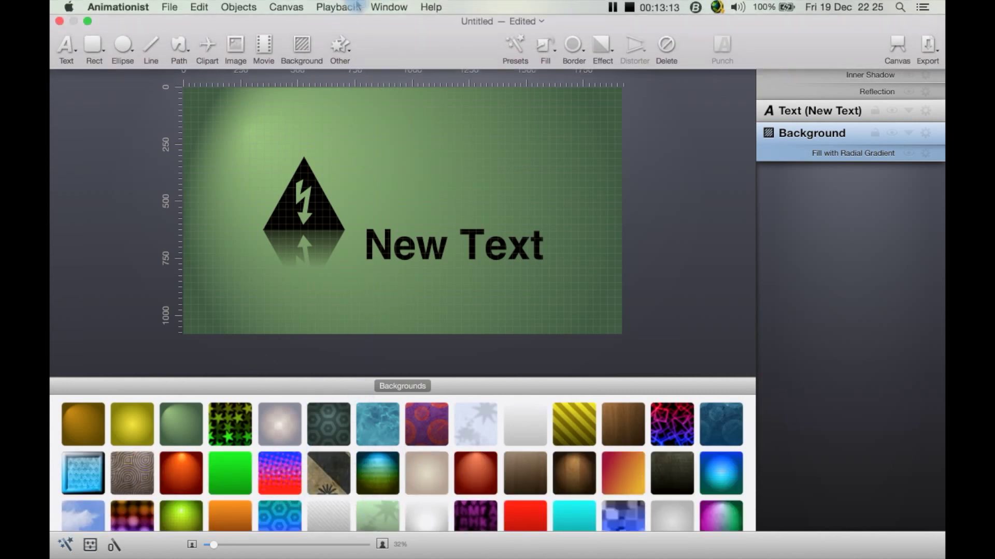
pyautogui.click(389, 7)
pyautogui.click(411, 75)
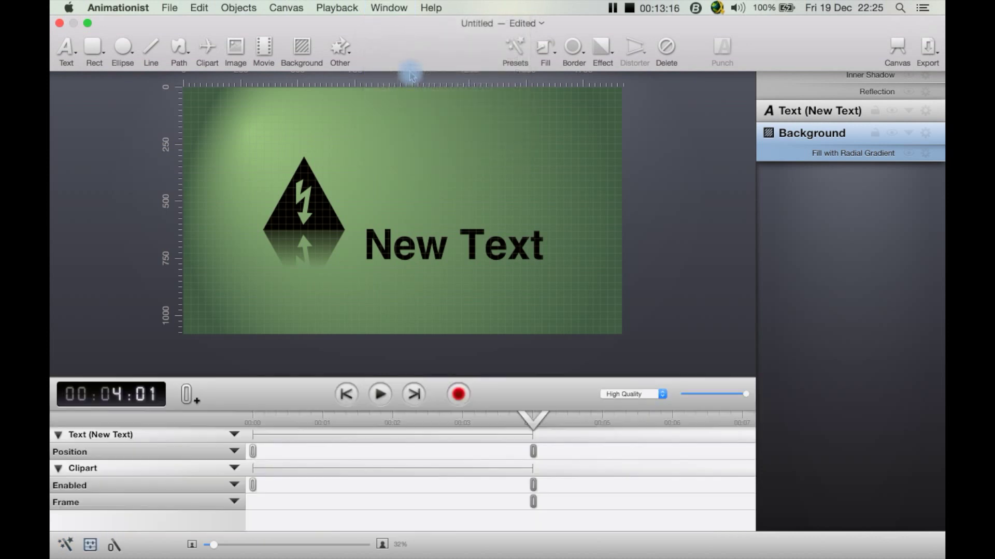
pyautogui.click(389, 7)
pyautogui.click(409, 73)
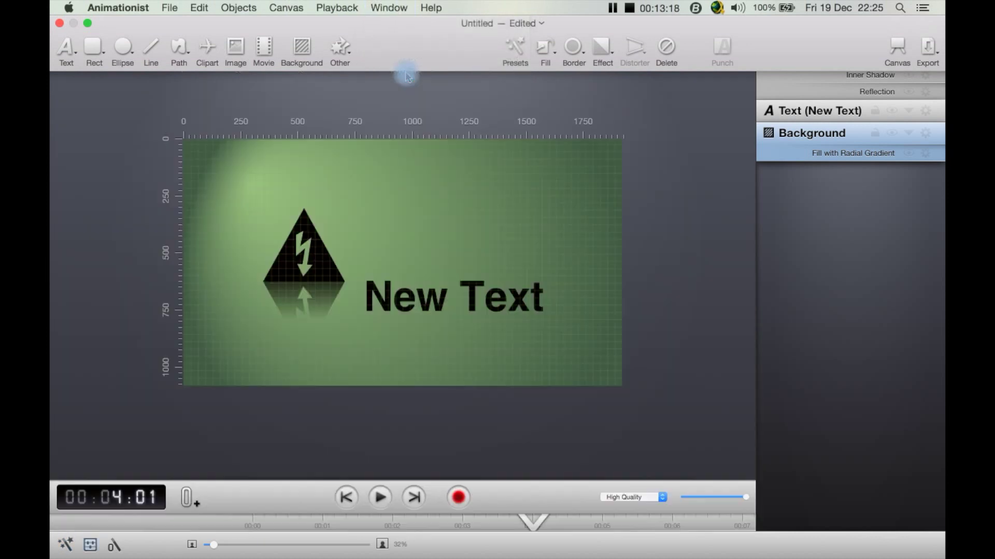
# - Show the timeline again, then show the Animation Presets panel listing Fade In and HDR Glow Flash
pyautogui.click(378, 6)
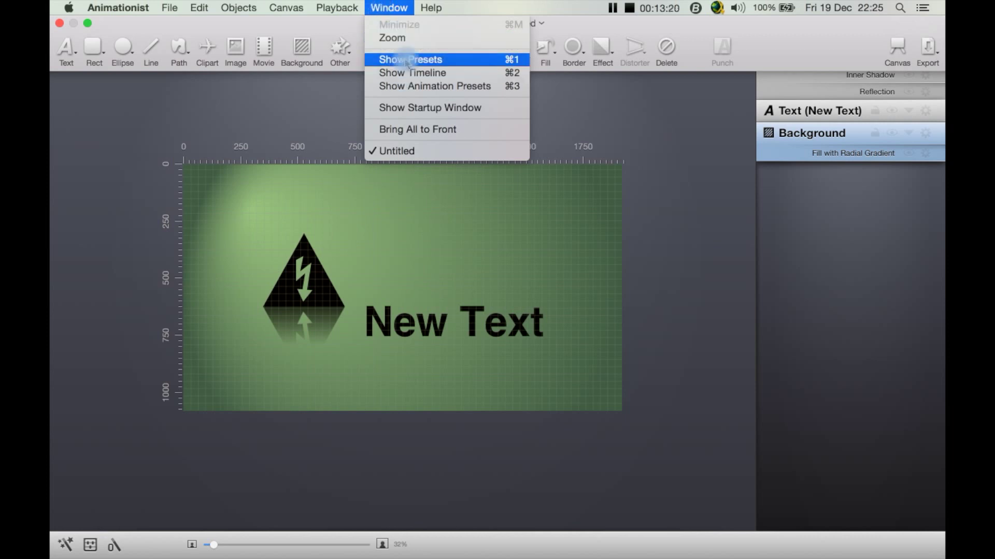
pyautogui.click(393, 73)
pyautogui.click(387, 7)
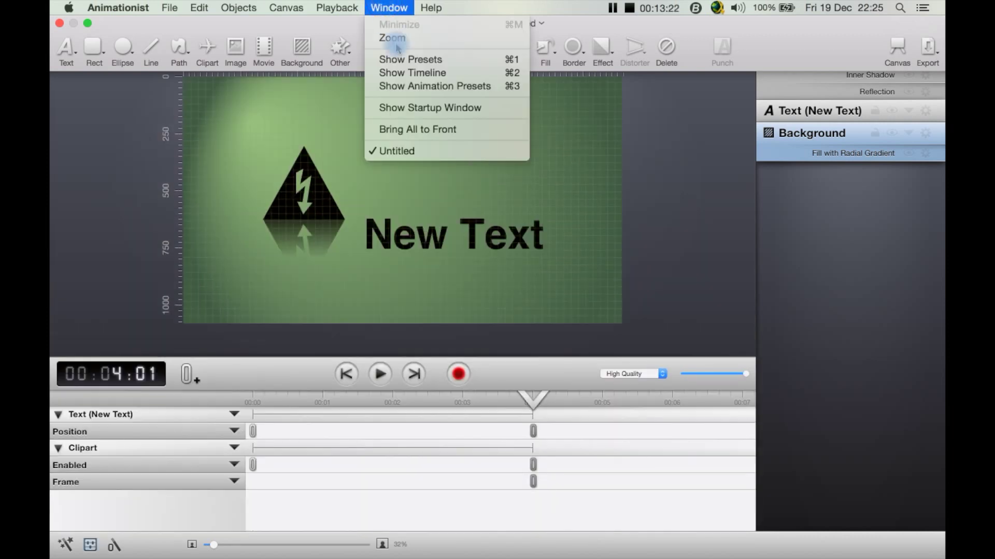
pyautogui.click(413, 87)
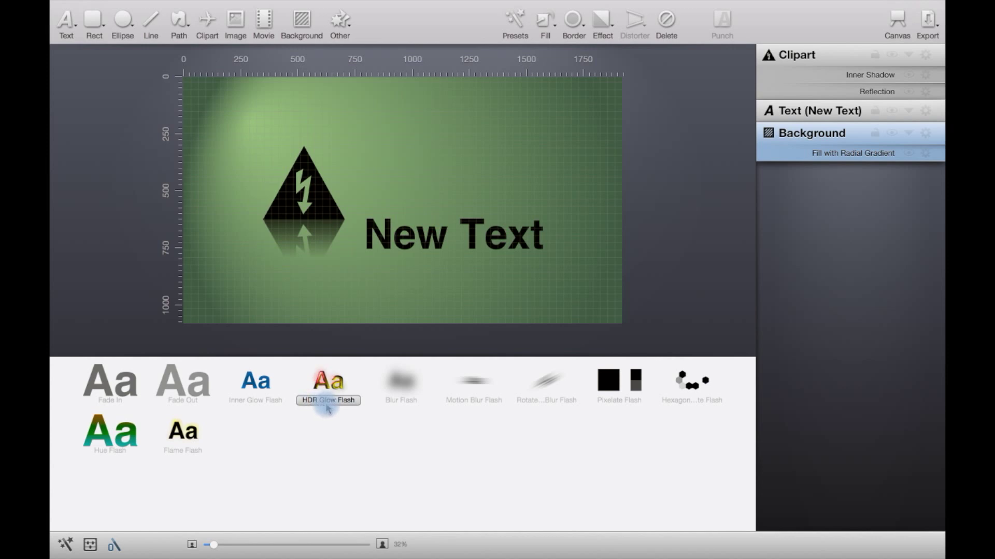
# - Drop HDR Glow Flash onto 'New Text', then choose Border Flash for it instead
pyautogui.moveTo(327, 388); pyautogui.dragTo(399, 239)
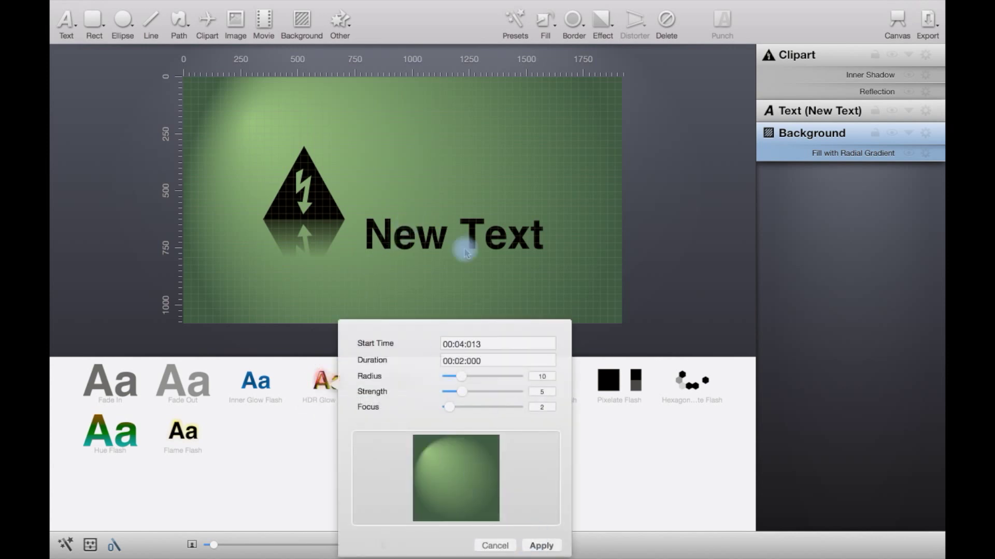
pyautogui.click(403, 243)
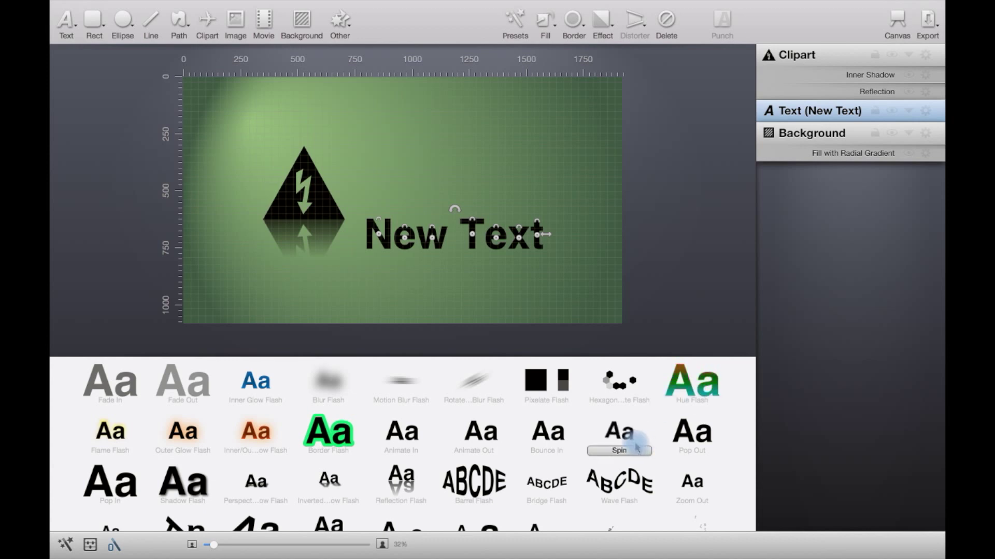
pyautogui.click(335, 440)
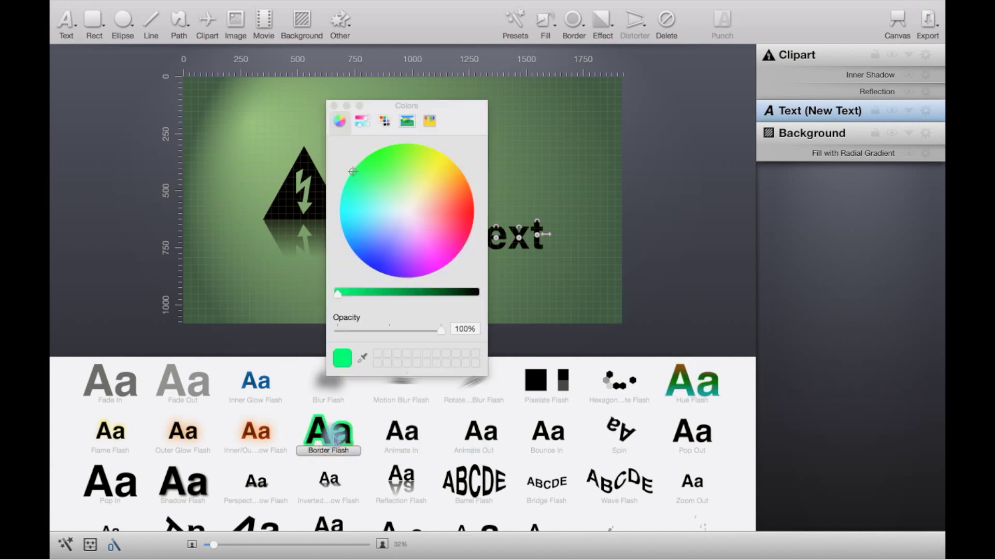
# - Change the Border Flash glow colour from green to light blue on the Colors wheel
pyautogui.click(334, 106)
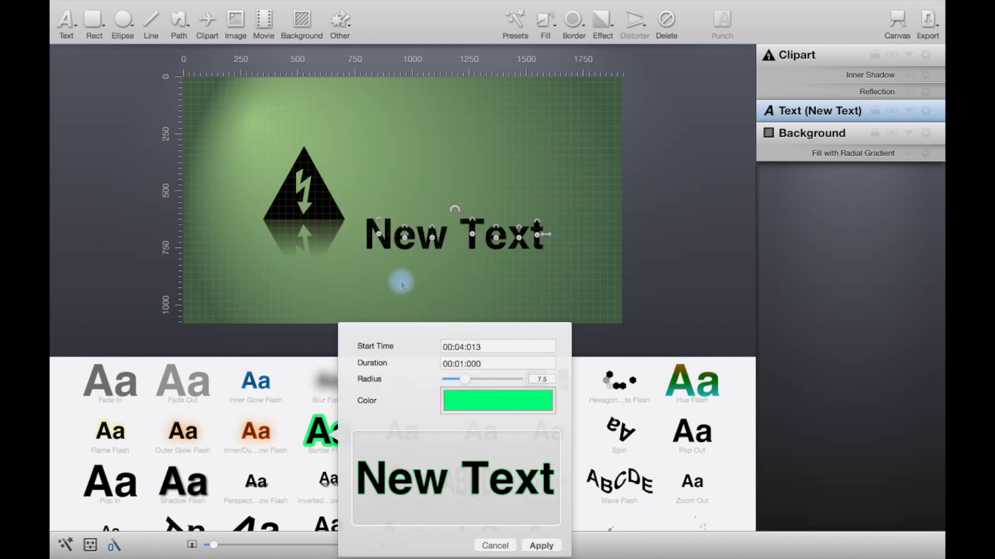
pyautogui.click(494, 413)
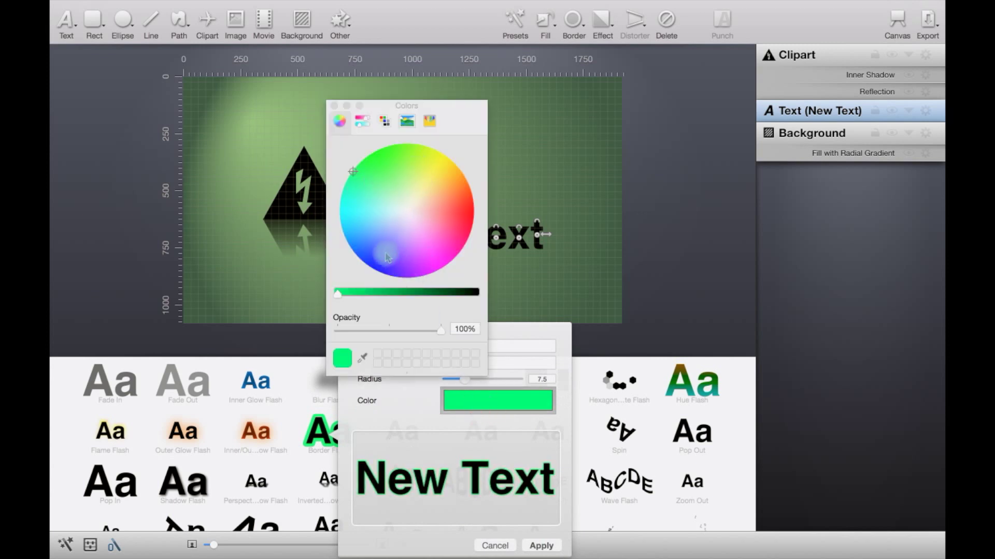
pyautogui.moveTo(387, 258); pyautogui.dragTo(363, 240)
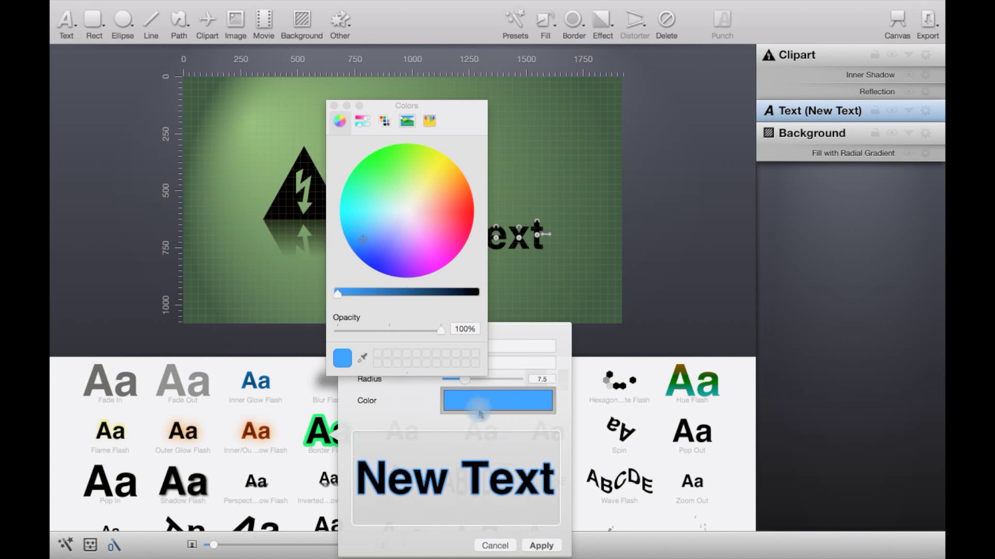
pyautogui.click(334, 106)
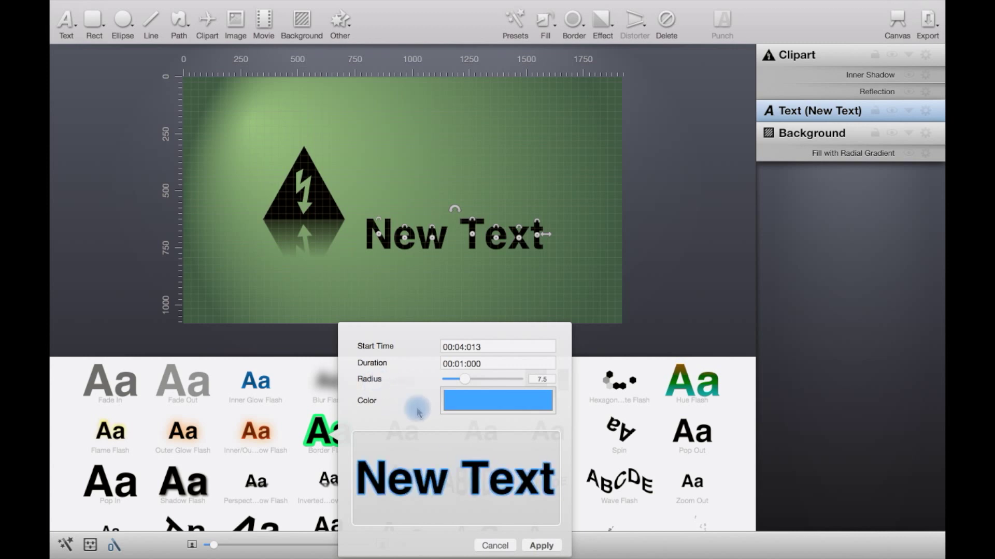
# - Apply the blue Border Flash to 'New Text' and play it from the start on the timeline
pyautogui.click(541, 546)
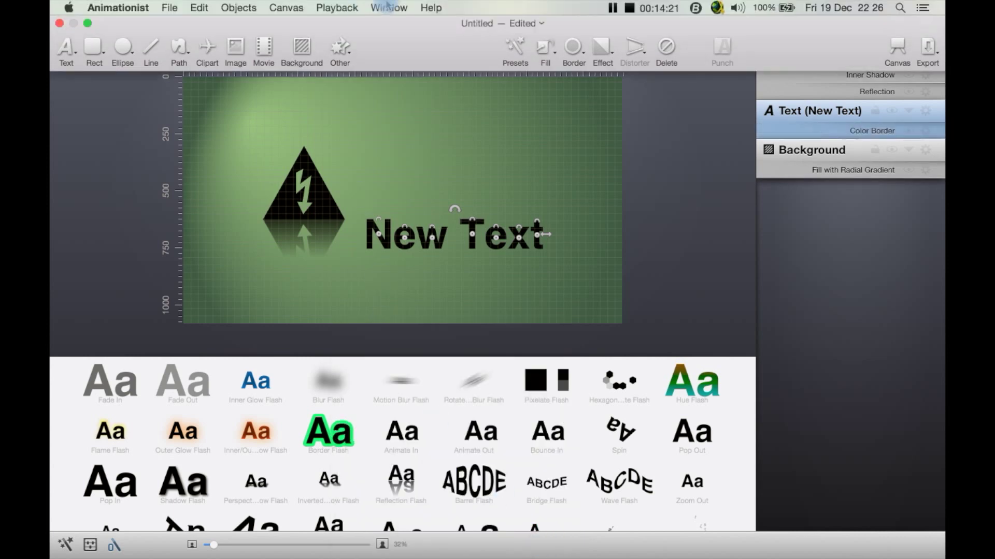
pyautogui.click(387, 7)
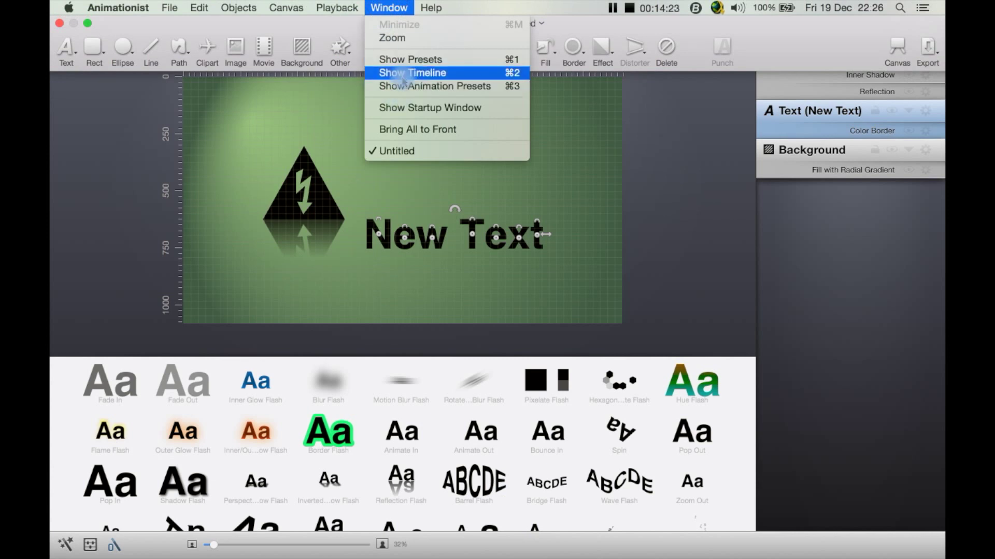
pyautogui.click(404, 73)
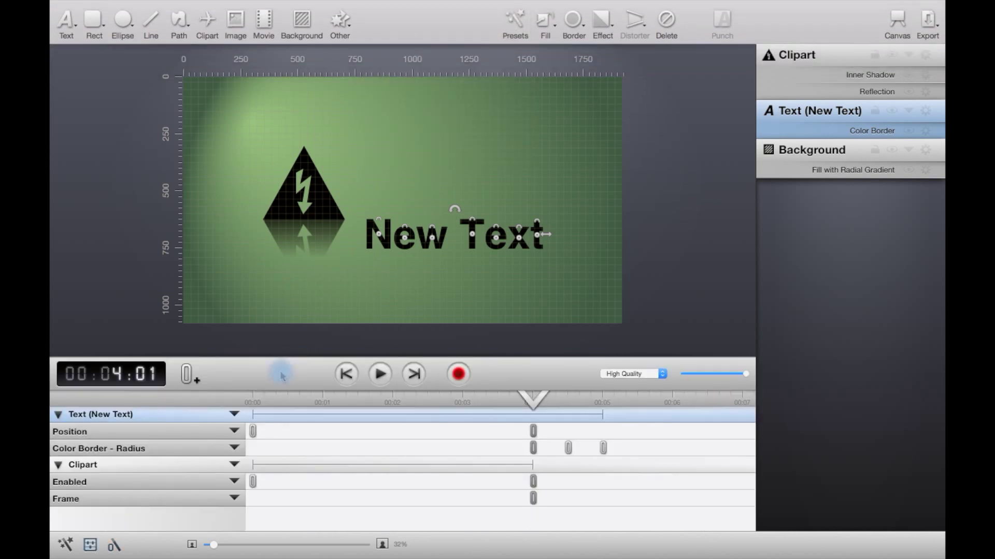
pyautogui.click(345, 373)
pyautogui.click(383, 378)
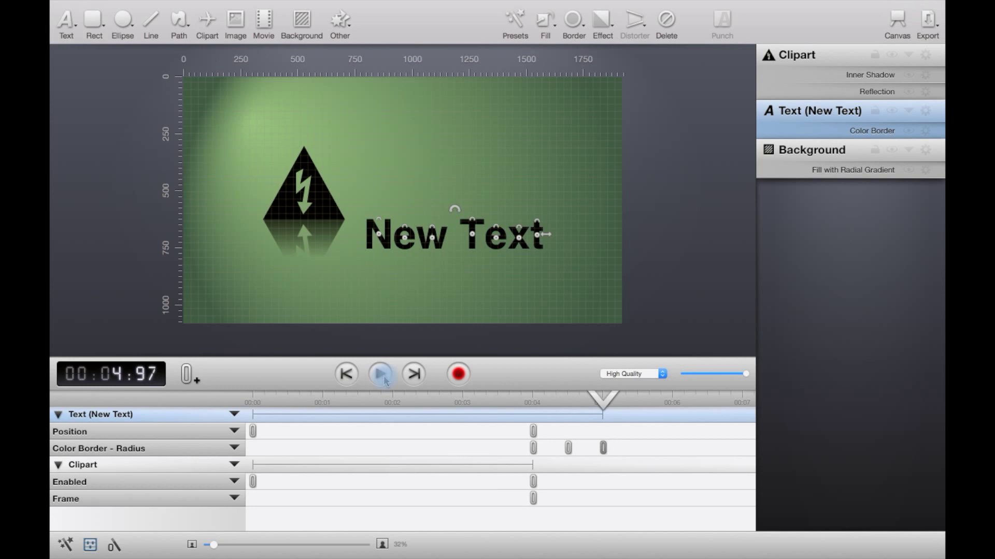
# - Hide the timeline panel so only the canvas remains
pyautogui.click(388, 7)
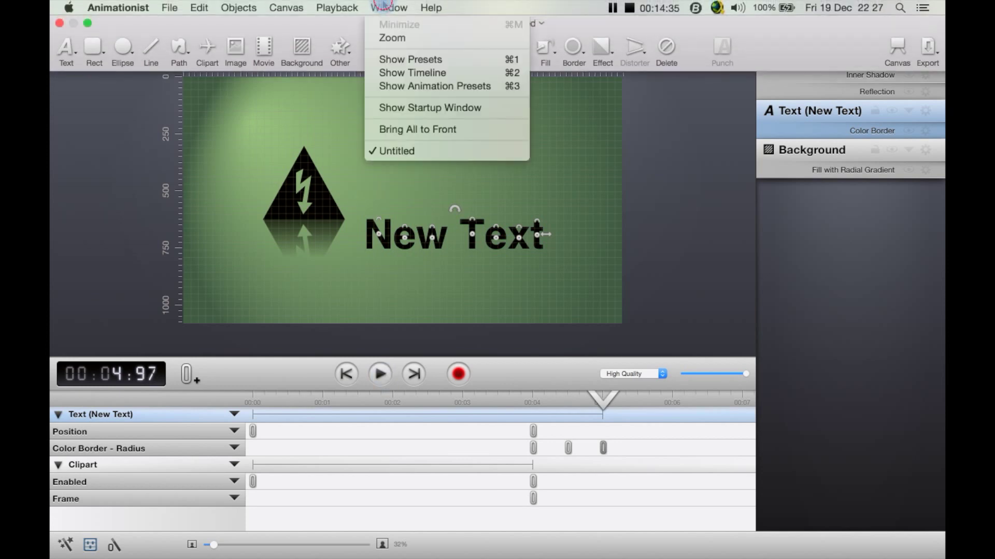
pyautogui.click(393, 7)
pyautogui.click(399, 6)
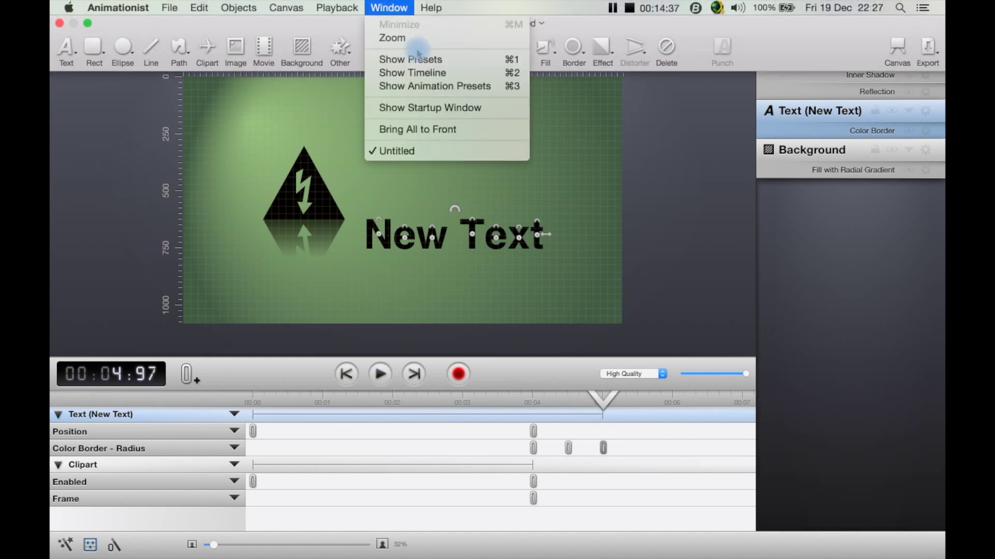
pyautogui.click(430, 82)
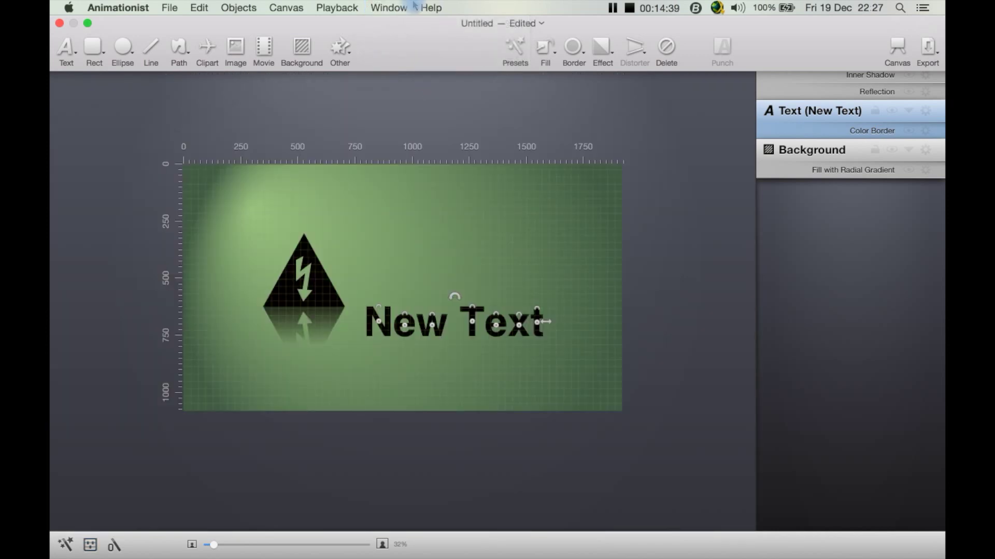
# - Show the animation presets for the black hazard clipart, then for the Background layer
pyautogui.click(396, 7)
pyautogui.click(428, 87)
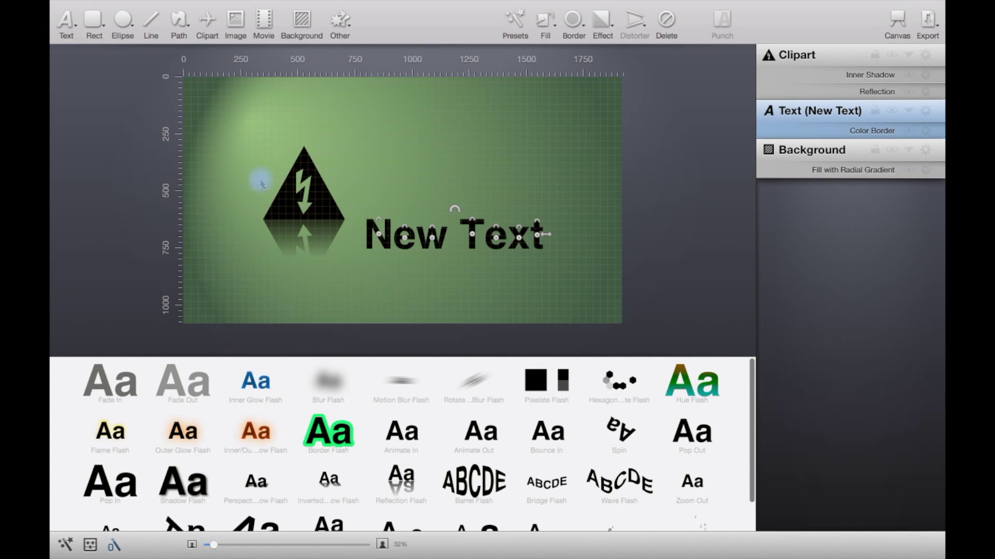
pyautogui.click(284, 226)
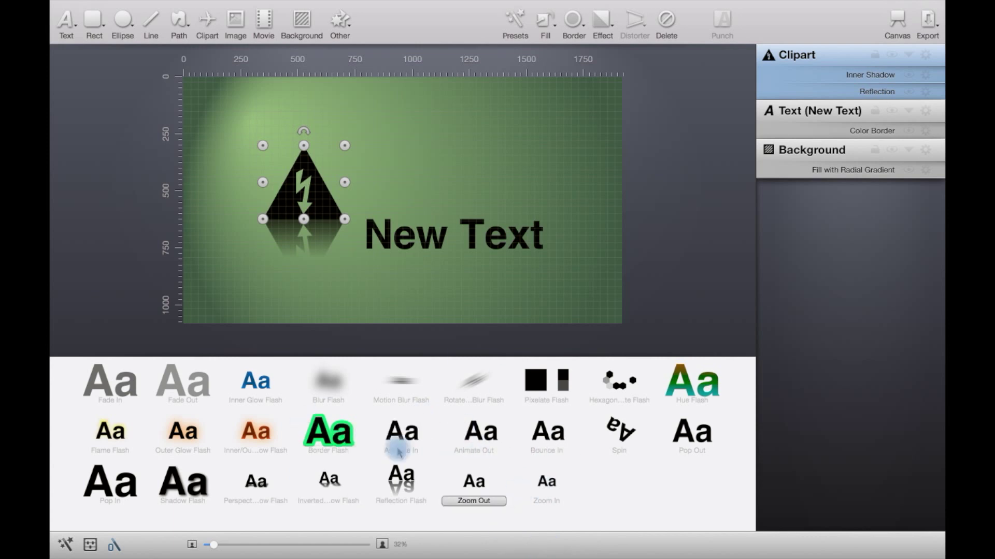
pyautogui.click(379, 150)
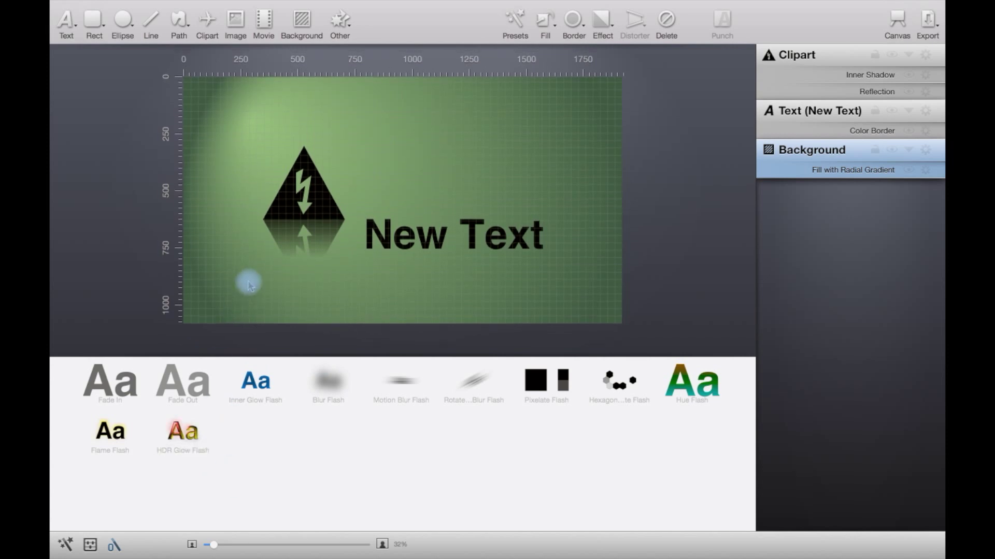
# - Toggle the background presets panel on and off twice from the bottom bar
pyautogui.click(65, 543)
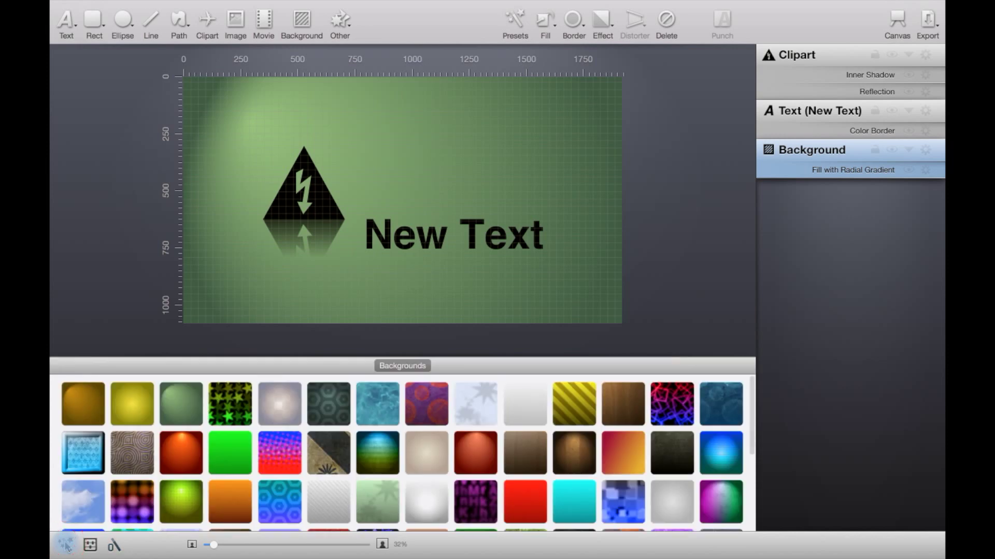
pyautogui.click(65, 544)
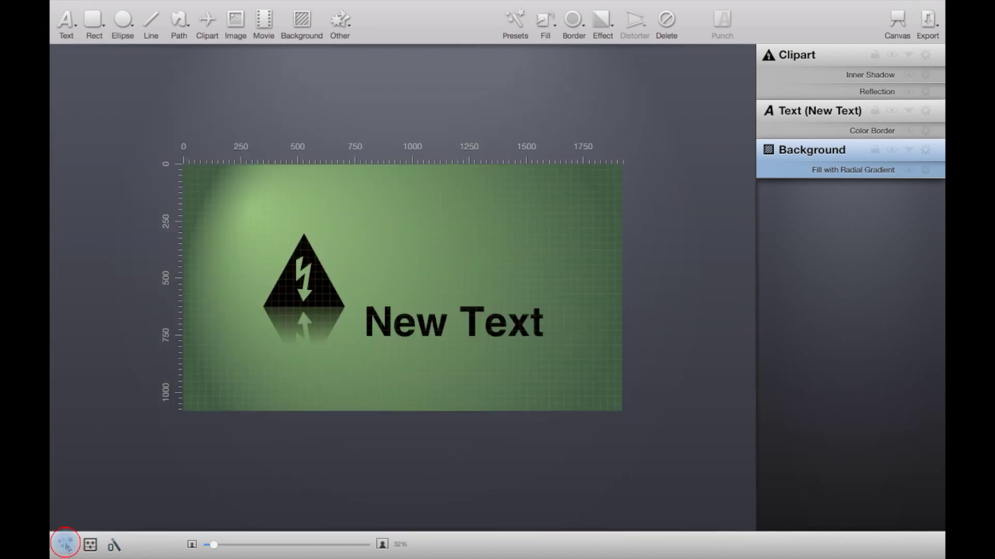
pyautogui.click(65, 544)
pyautogui.click(64, 544)
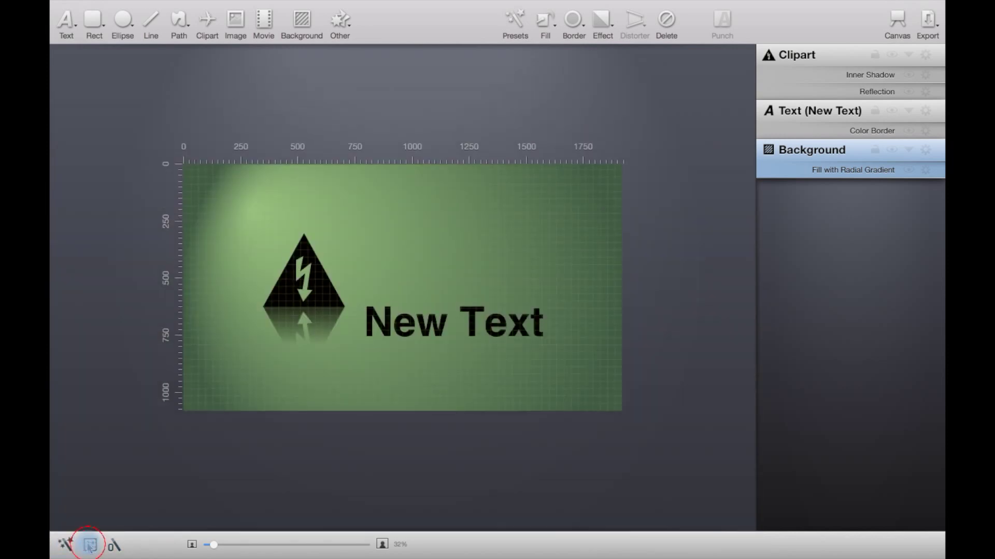
# - Toggle the timeline repeatedly, glance at the presets gallery, and leave the timeline showing
pyautogui.click(90, 546)
pyautogui.click(89, 546)
pyautogui.click(89, 545)
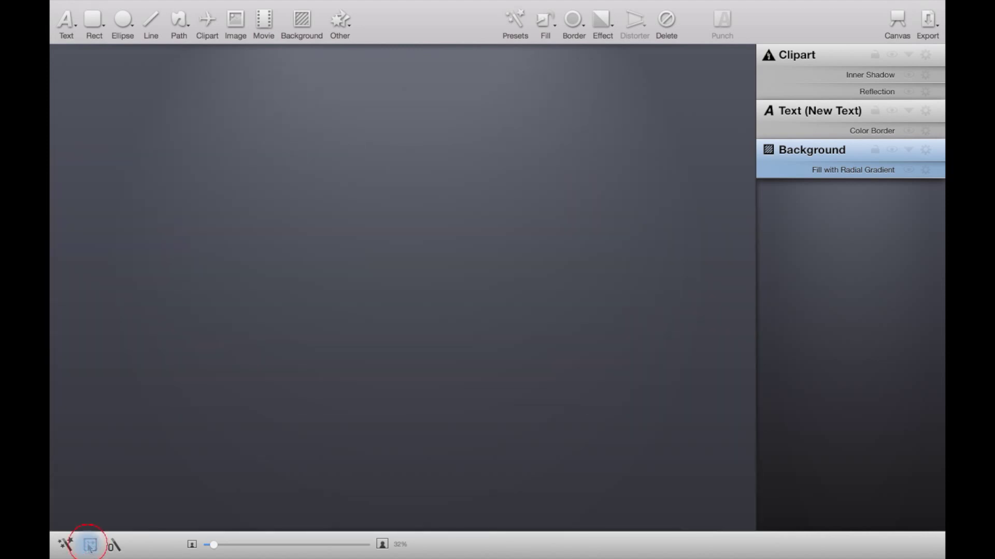
pyautogui.click(89, 545)
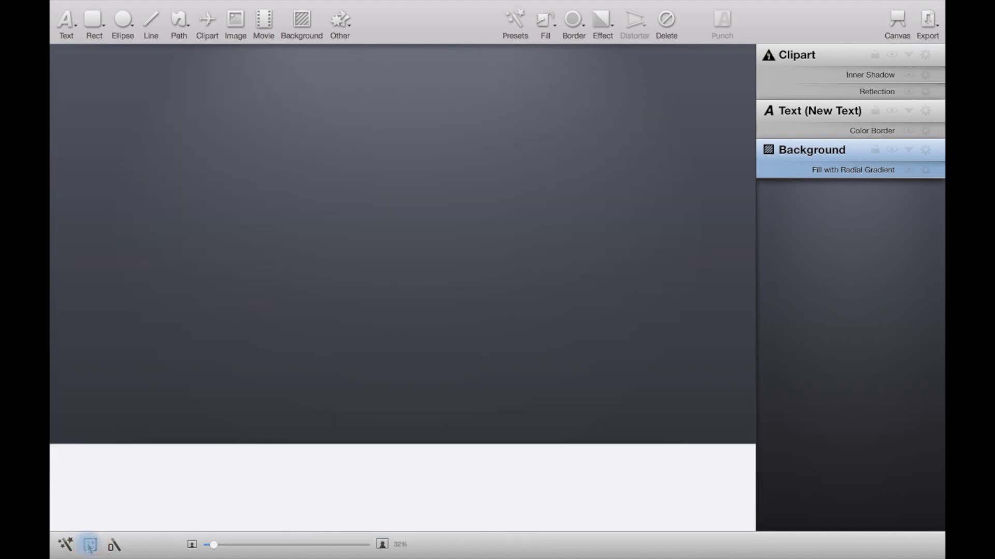
pyautogui.click(89, 545)
pyautogui.click(90, 545)
pyautogui.click(90, 546)
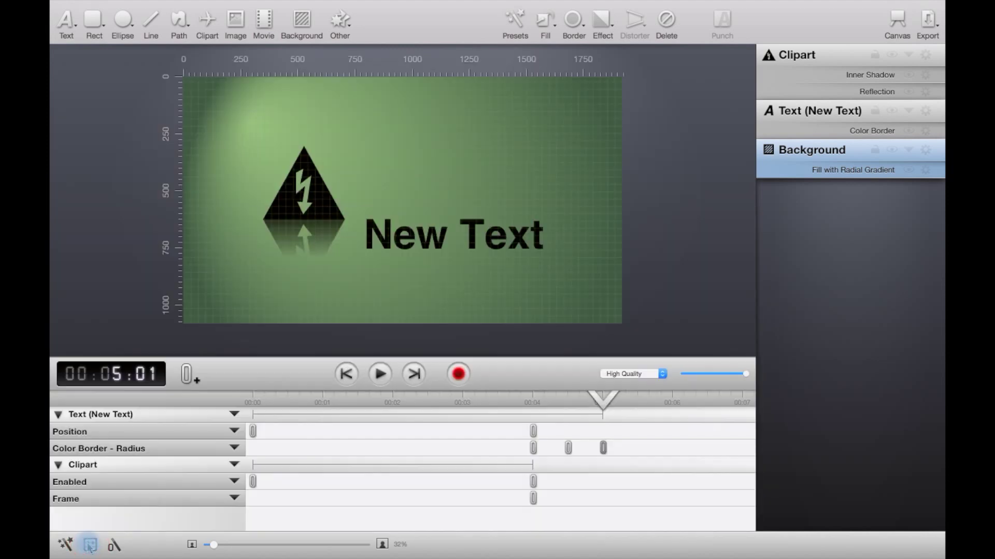
pyautogui.click(116, 545)
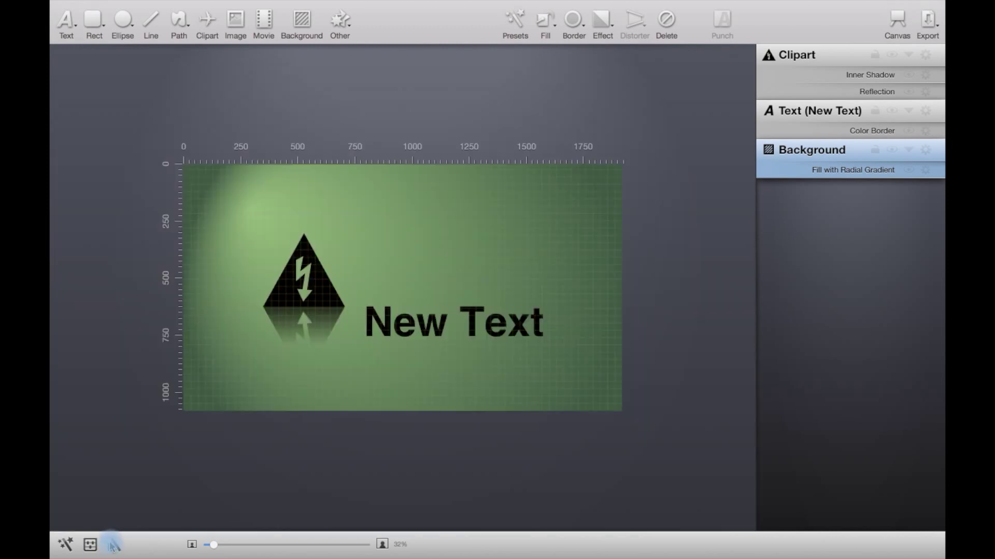
pyautogui.click(91, 545)
# - Nudge the canvas zoom slider slightly and set Playback Quality to Low Quality
pyautogui.click(201, 545)
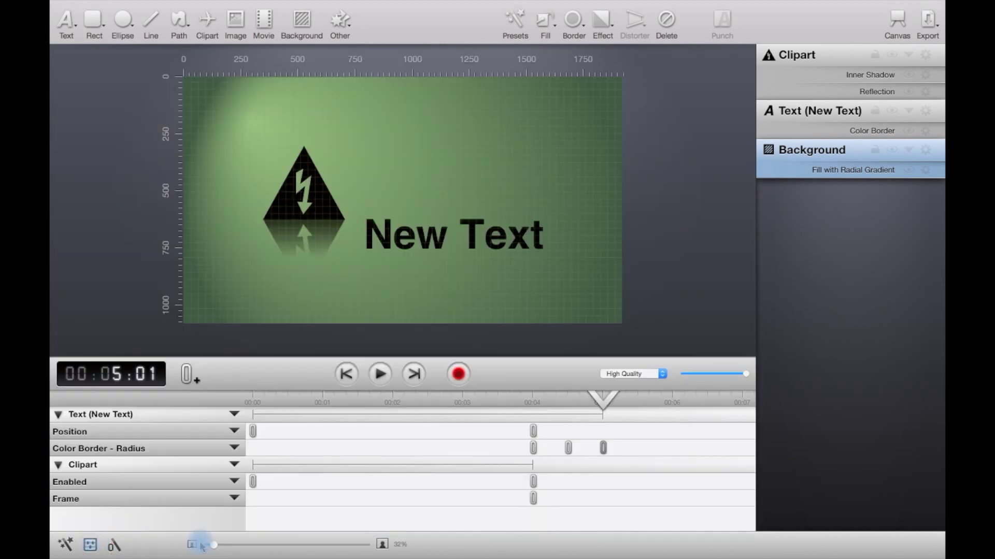
pyautogui.moveTo(214, 548)
pyautogui.mouseDown()
pyautogui.moveTo(317, 548)
pyautogui.moveTo(214, 548)
pyautogui.mouseUp()
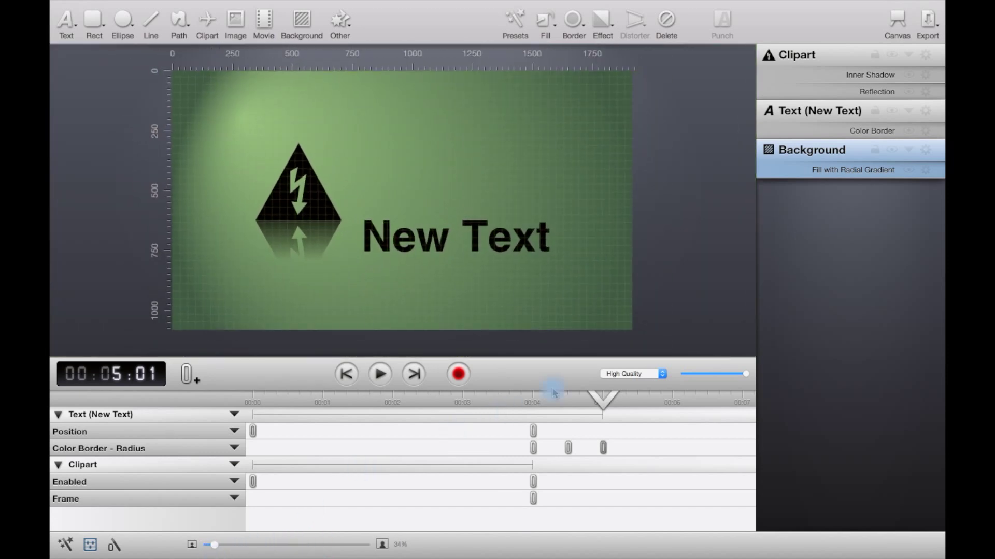
pyautogui.click(620, 374)
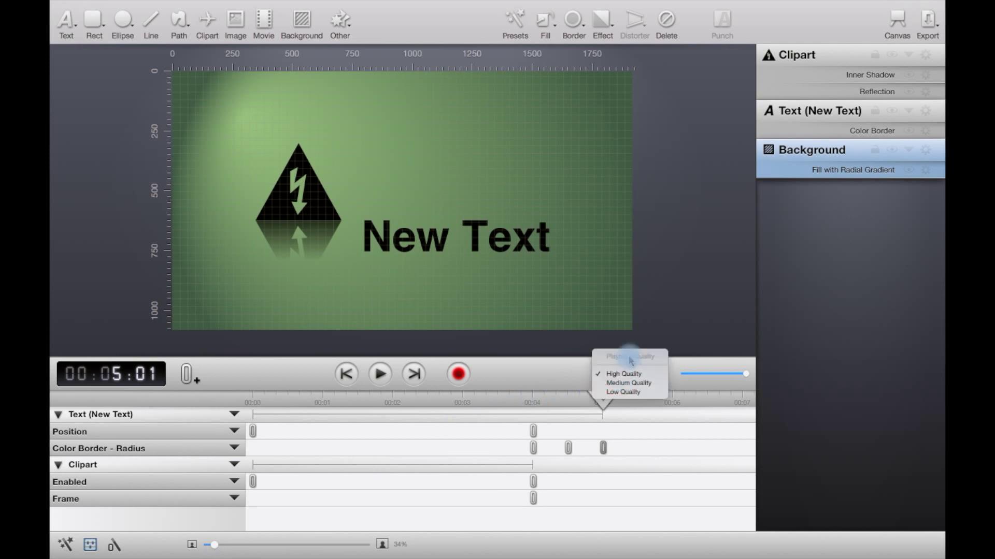
pyautogui.click(634, 394)
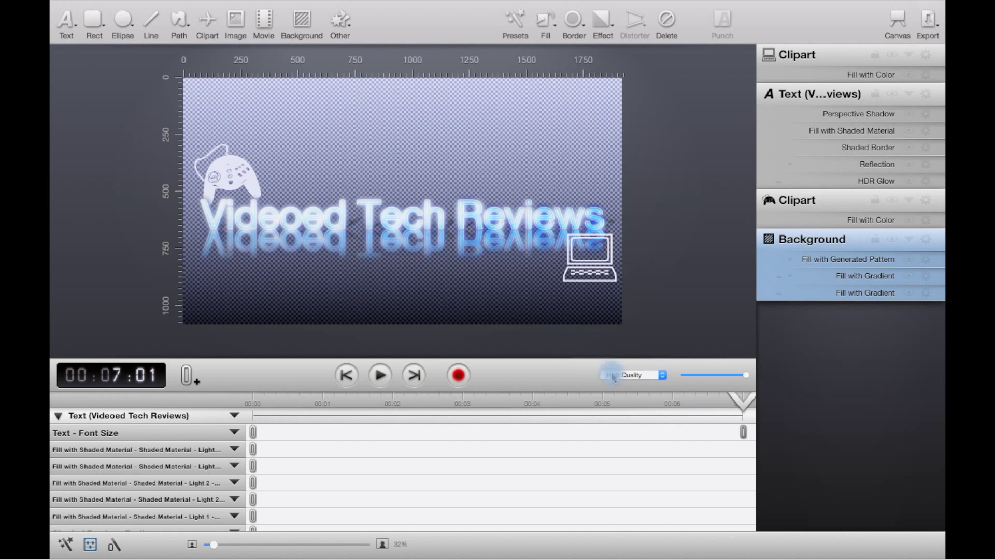
# - Play the Videoed Tech Reviews animation at Low Quality, then switch playback back to High Quality
pyautogui.click(379, 376)
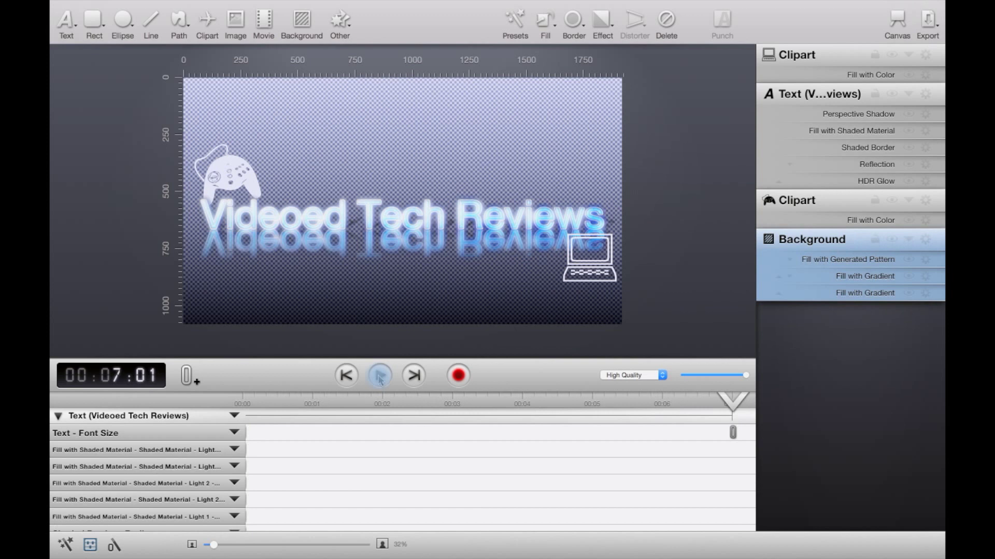
pyautogui.click(620, 375)
pyautogui.click(623, 393)
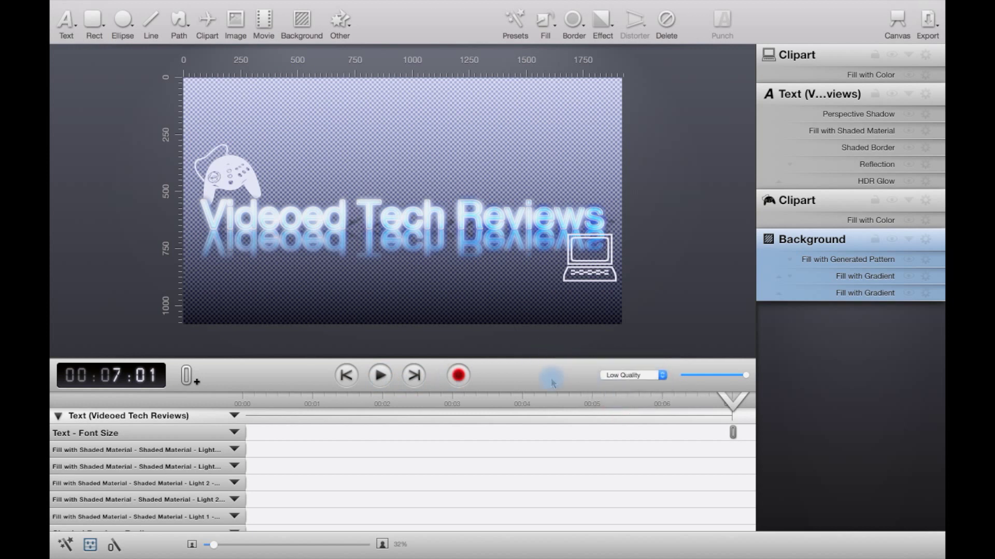
pyautogui.click(379, 375)
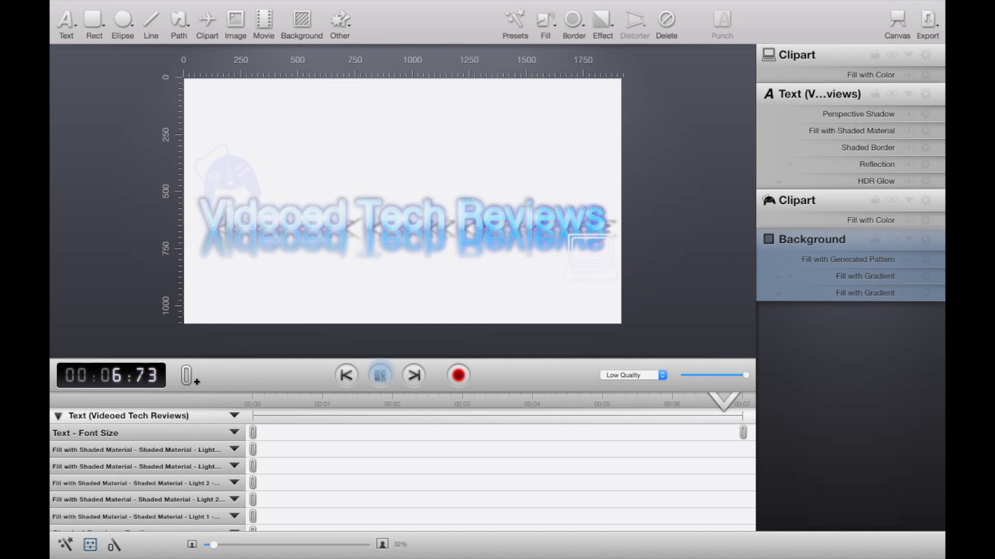
pyautogui.click(642, 375)
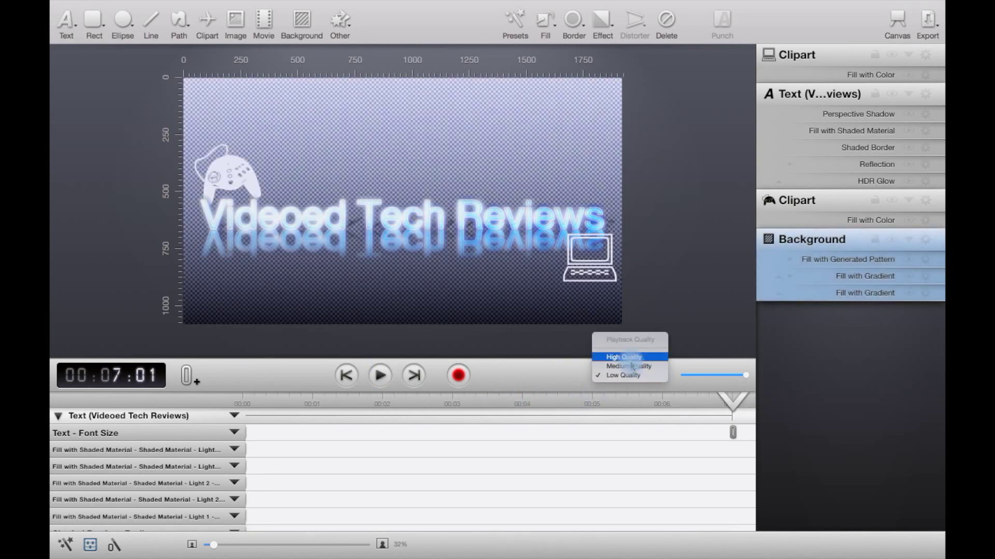
pyautogui.click(630, 358)
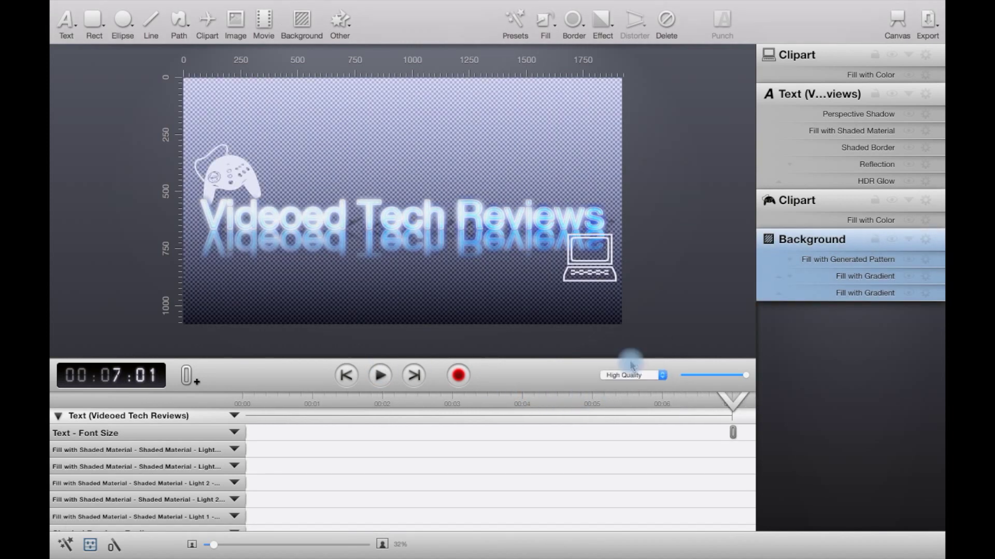